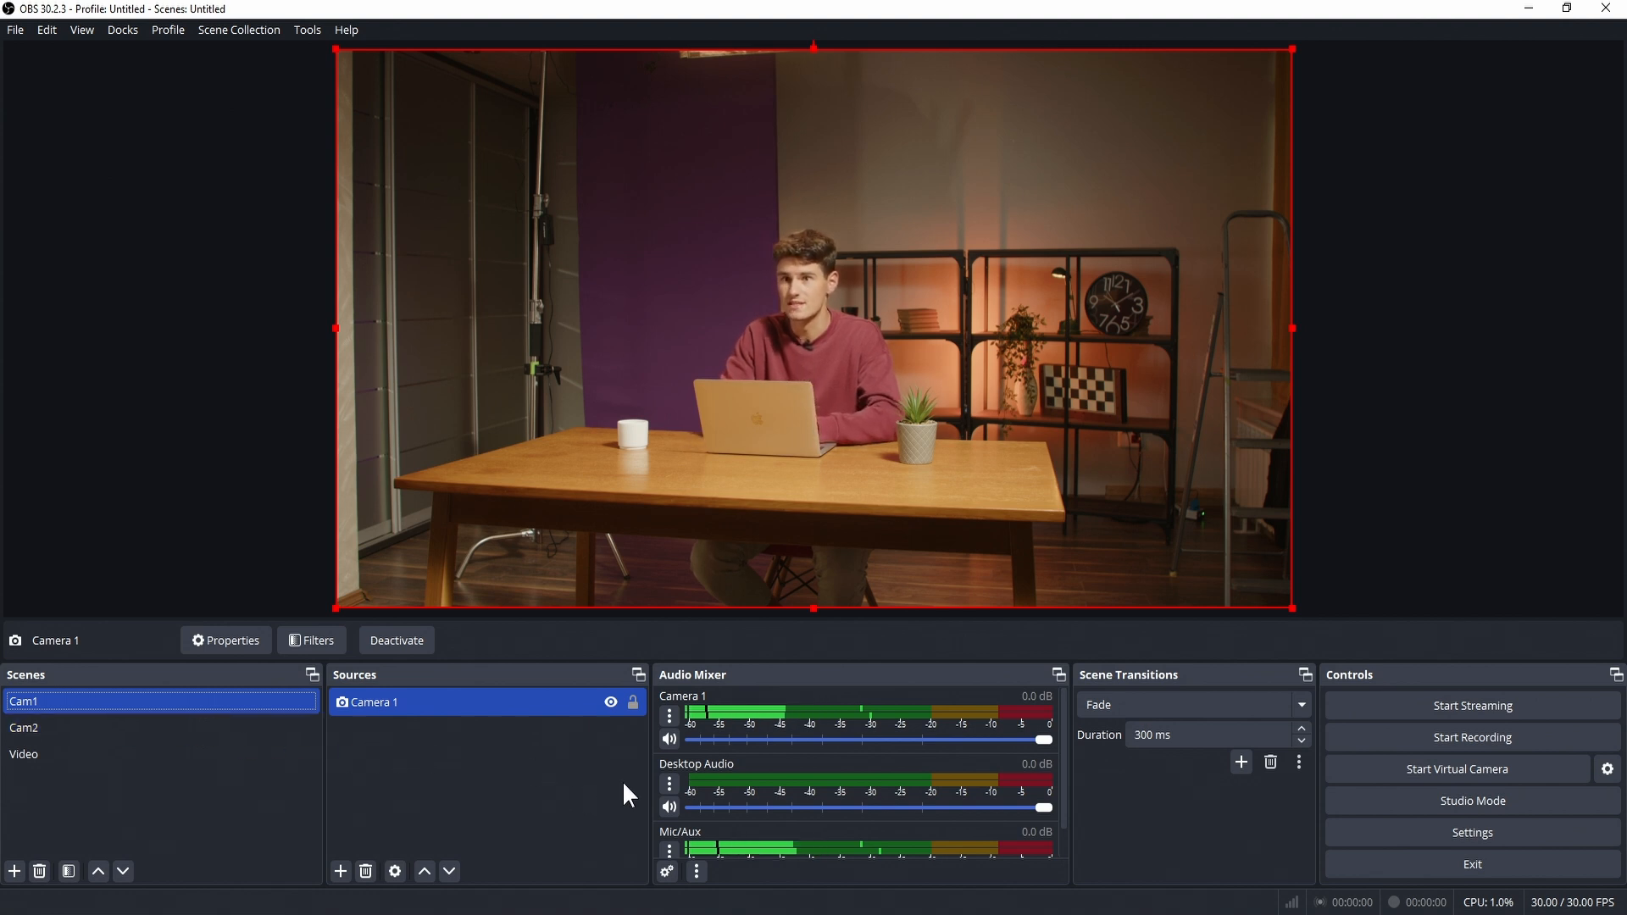
# - Turn on Studio Mode and load the Cam2 scene, followed by the Video scene, into the preview
pyautogui.click(1400, 793)
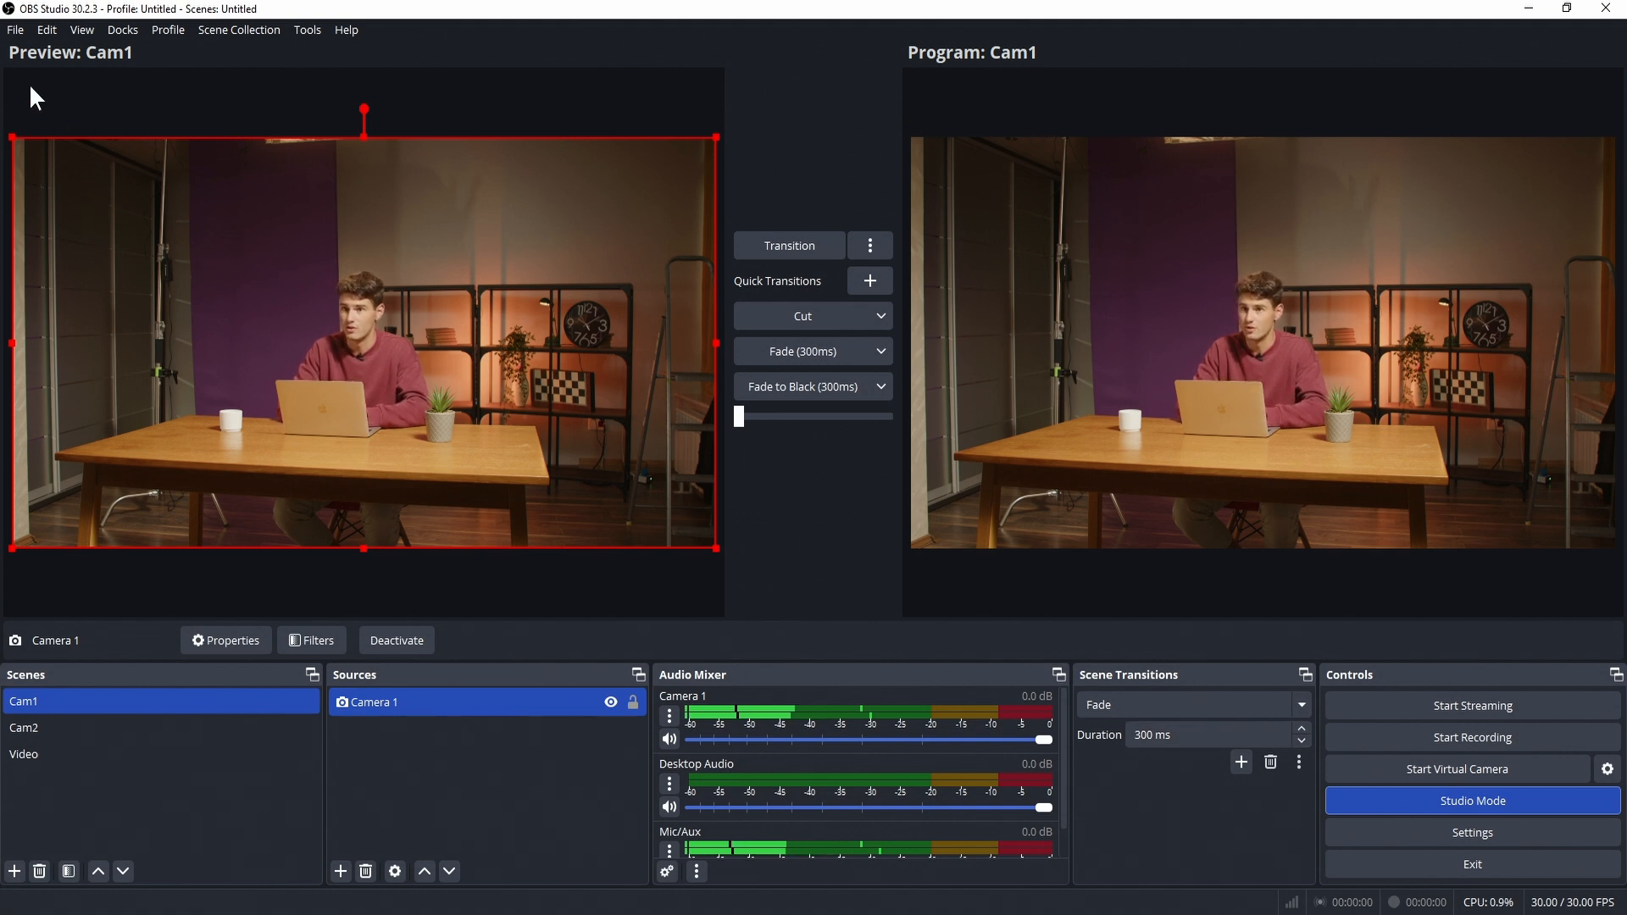
pyautogui.click(130, 721)
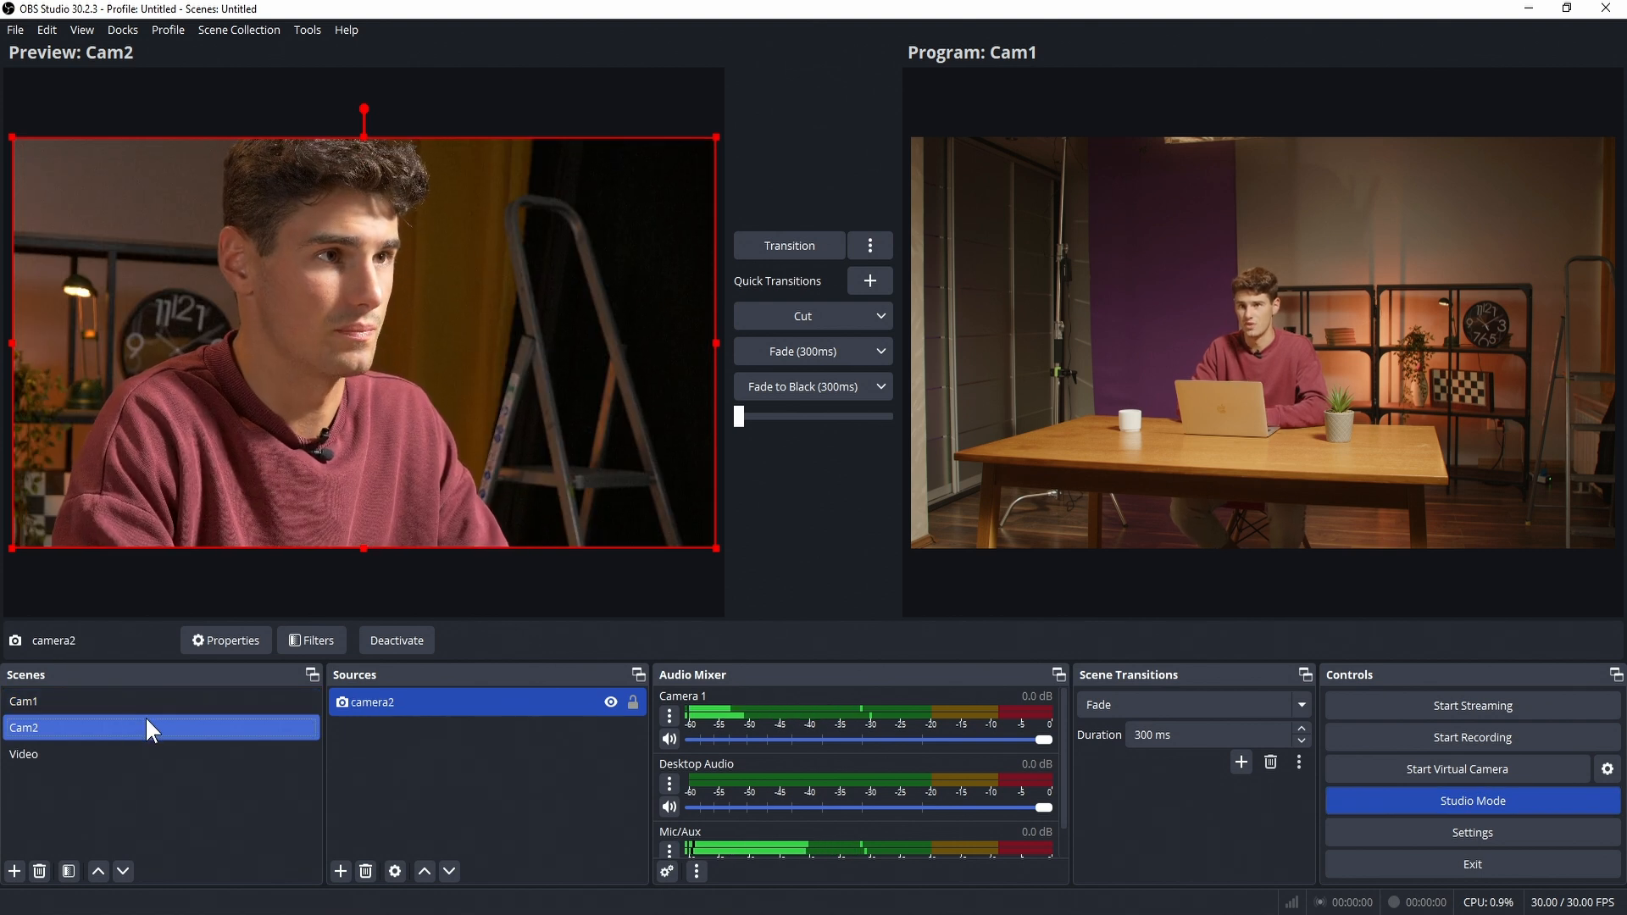
pyautogui.click(130, 750)
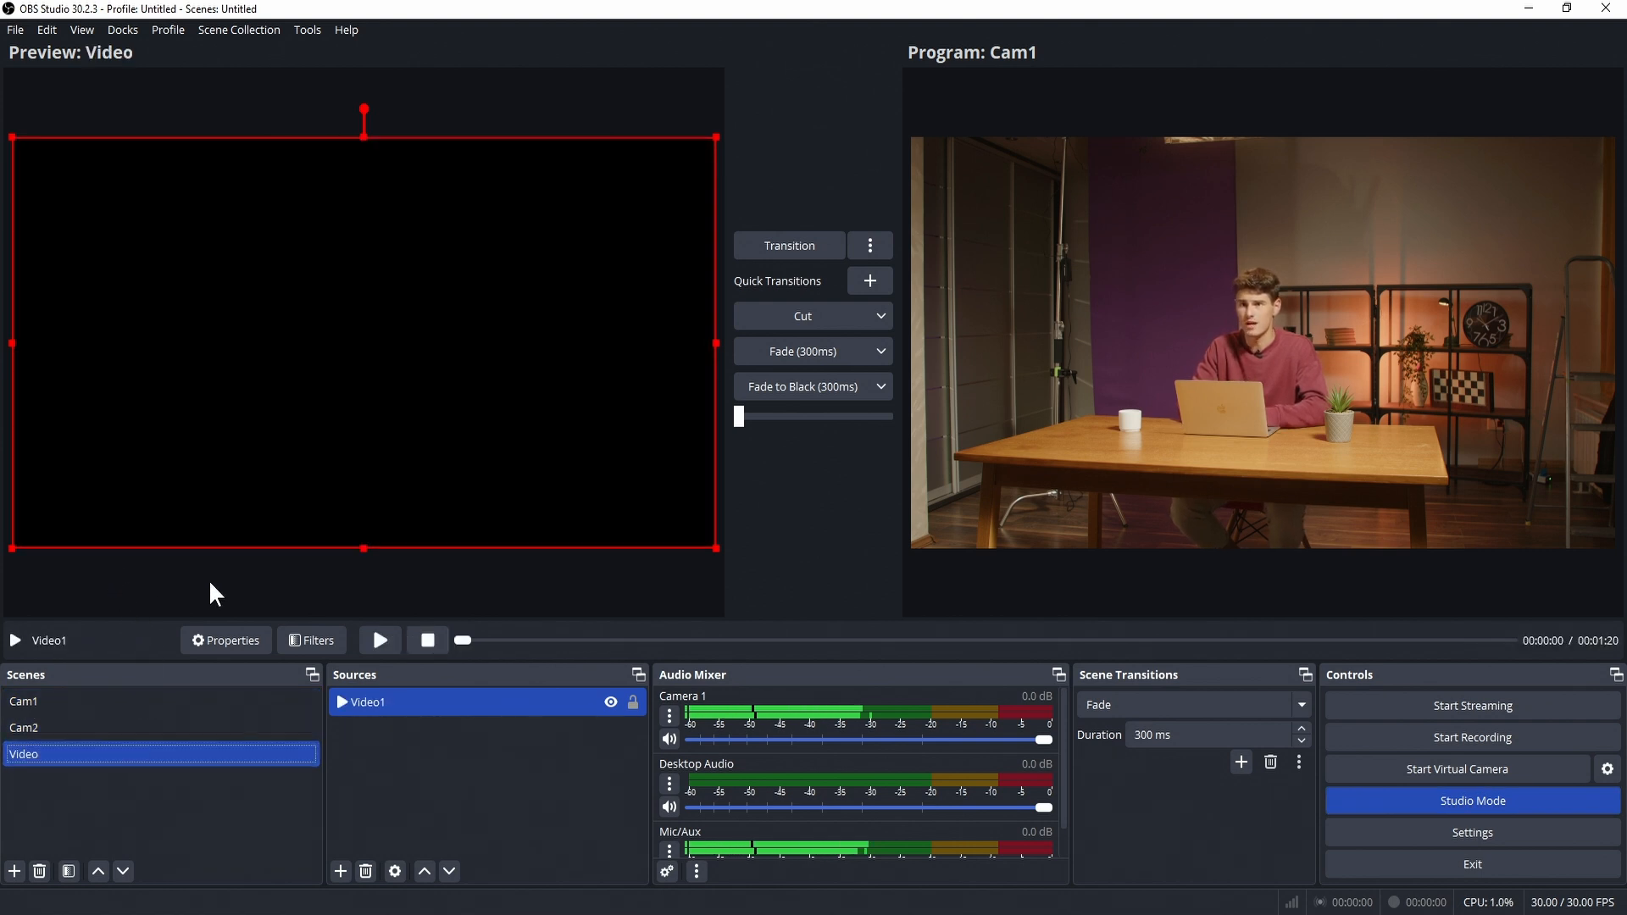
# - Cue the Video1 clip to about 9 seconds, play it, and send the Video scene to the program with a Cut
pyautogui.moveTo(461, 638); pyautogui.dragTo(587, 641)
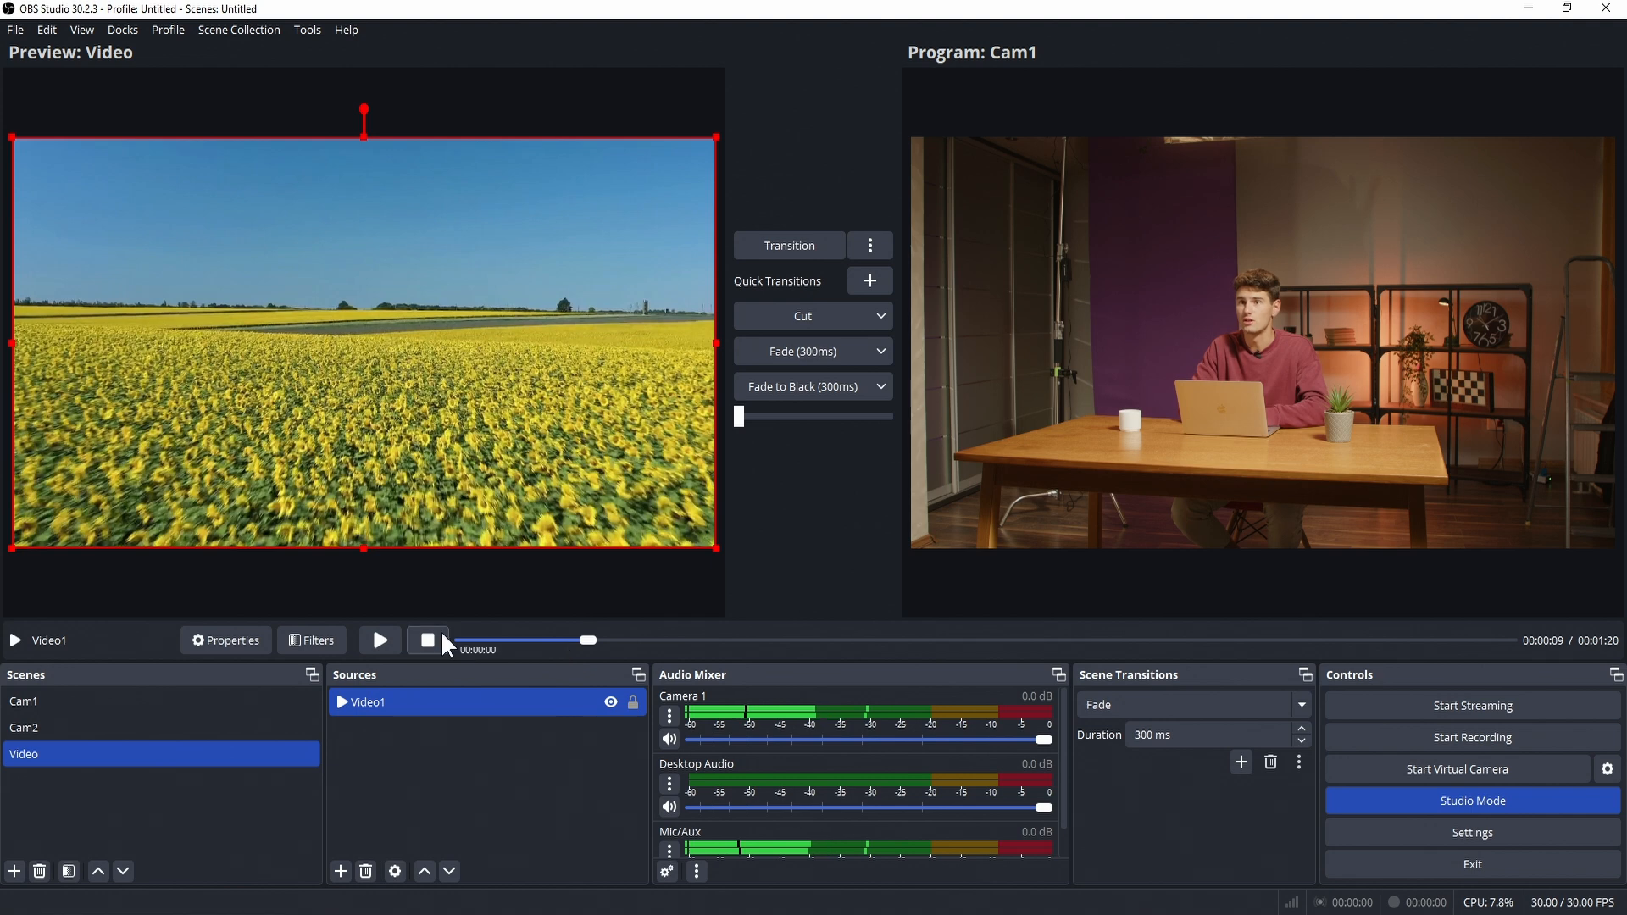
pyautogui.click(394, 636)
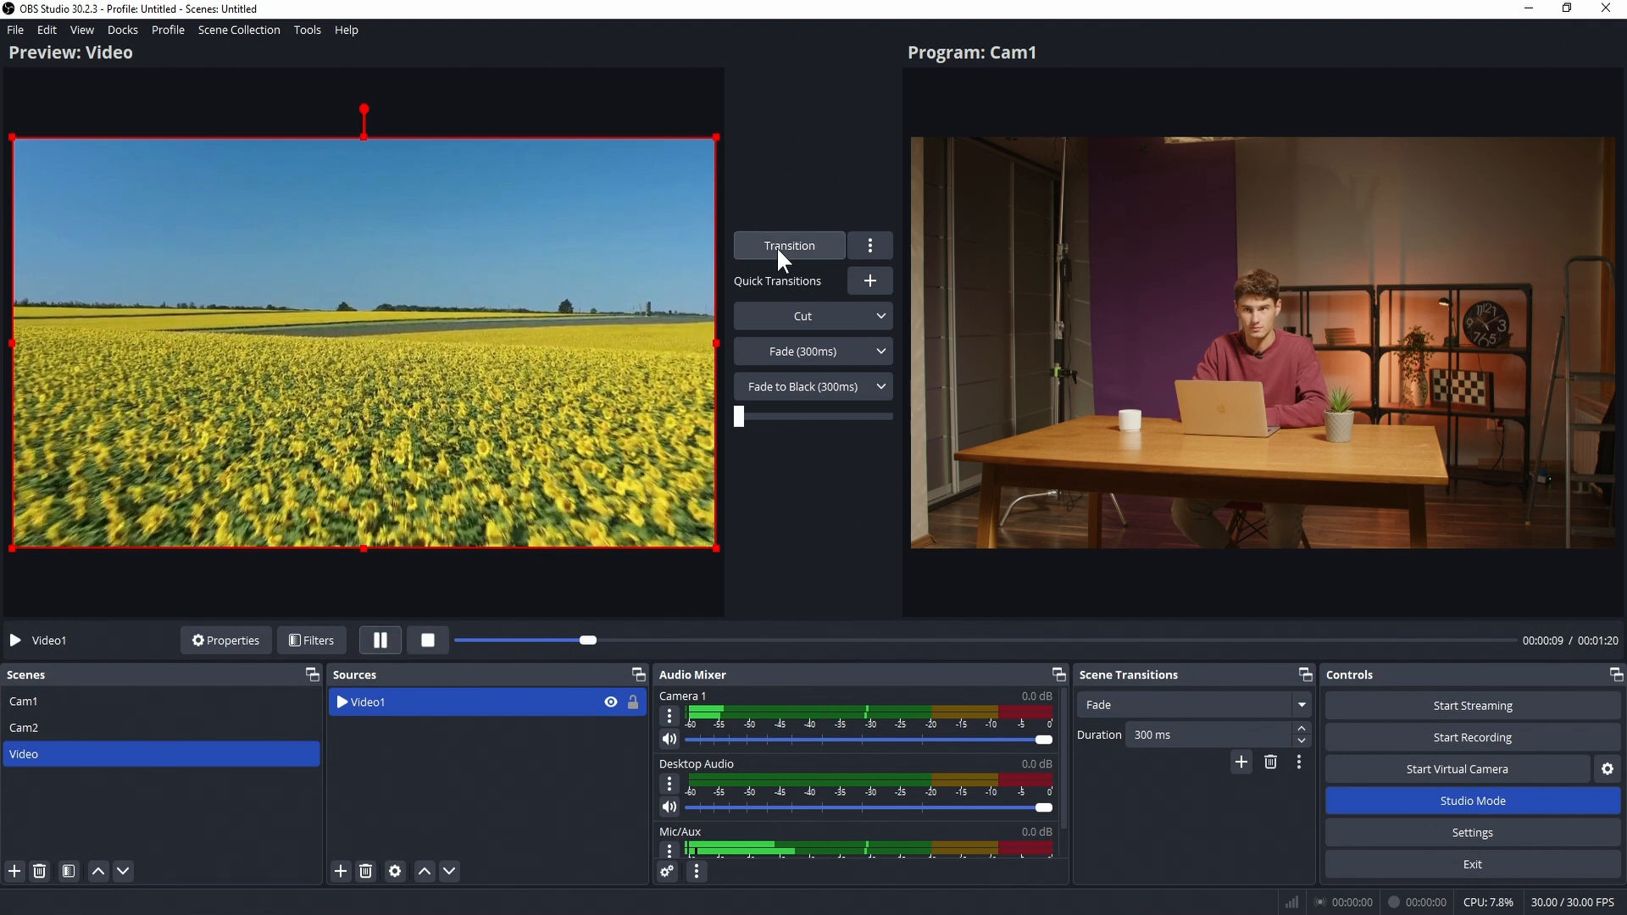
pyautogui.click(781, 318)
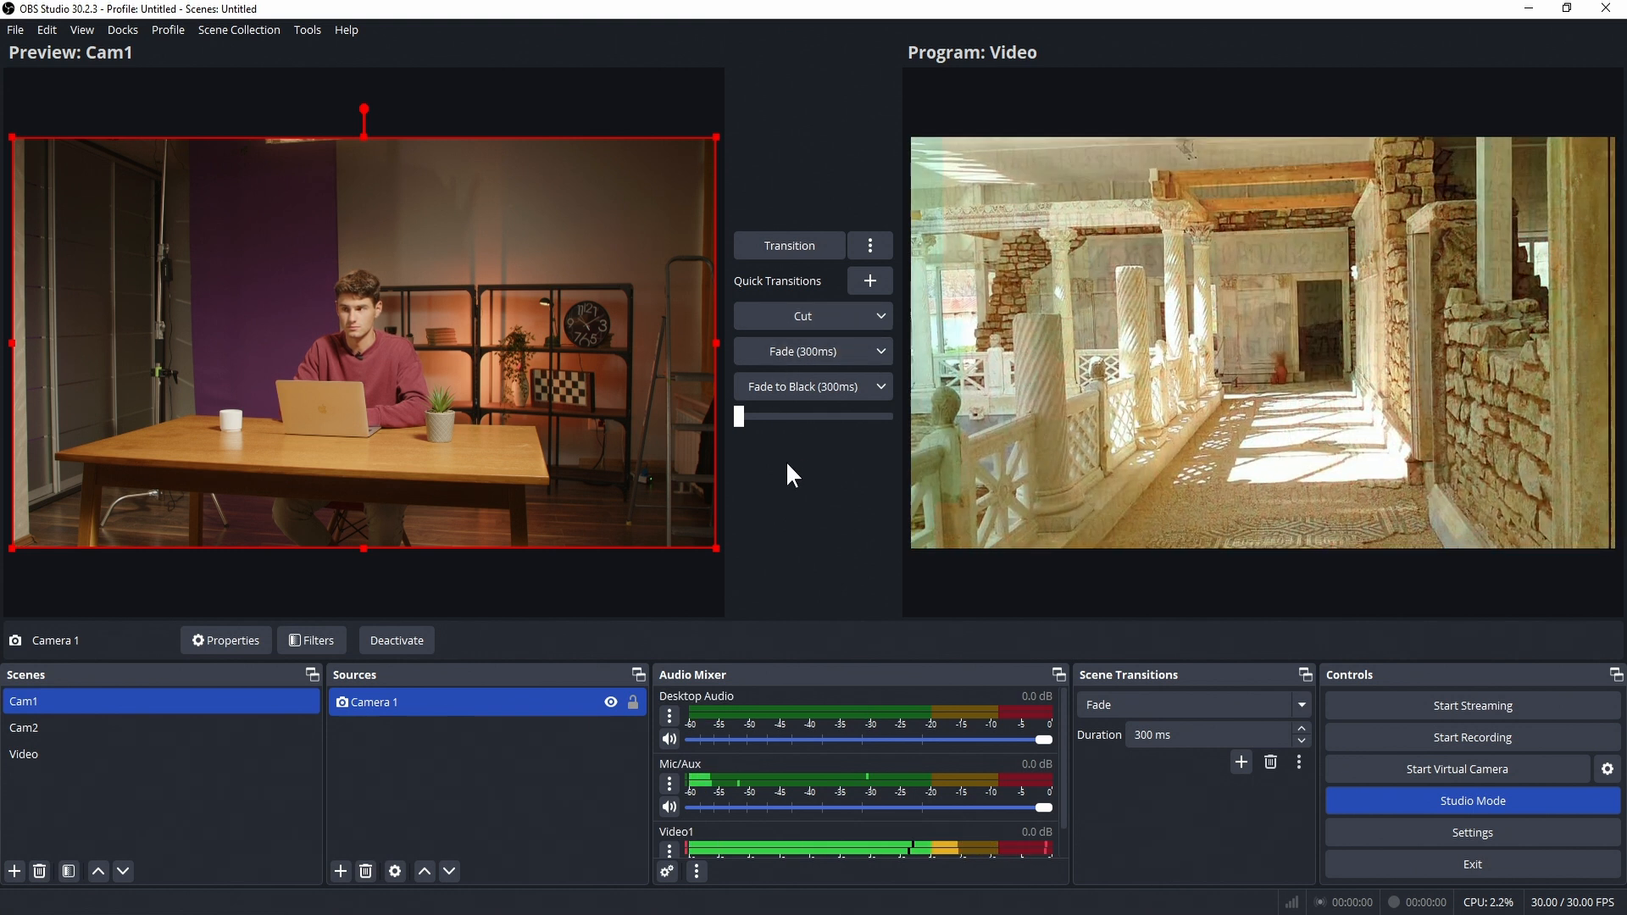
# - Load Cam2 into the preview, transition it to the program, and pause the Video1 clip
pyautogui.click(280, 729)
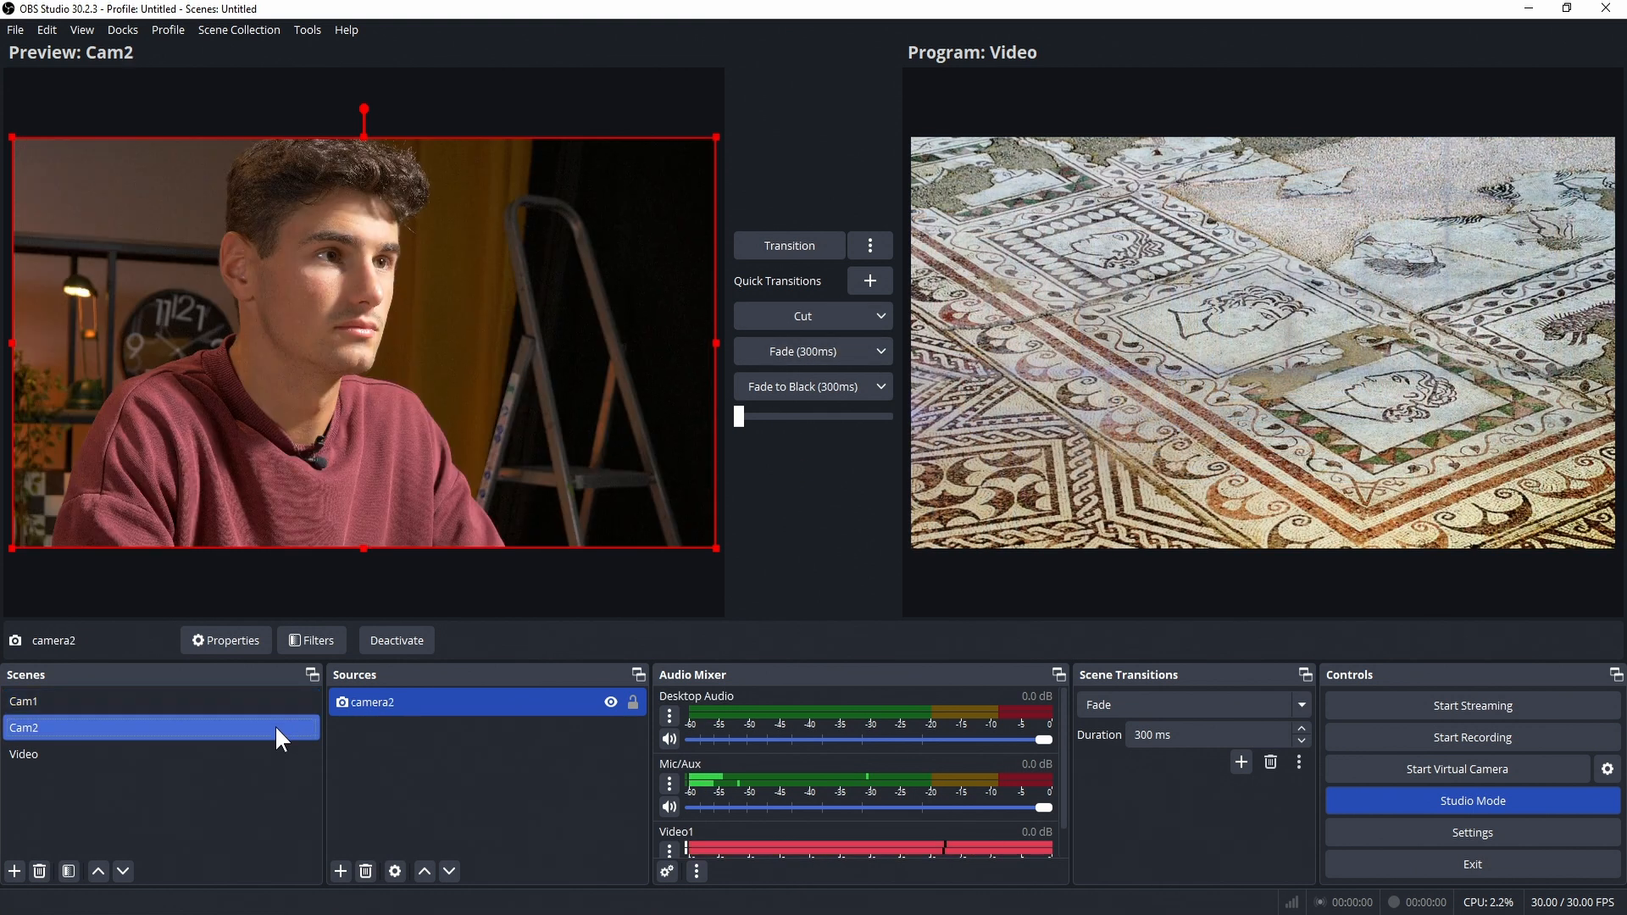
pyautogui.click(749, 243)
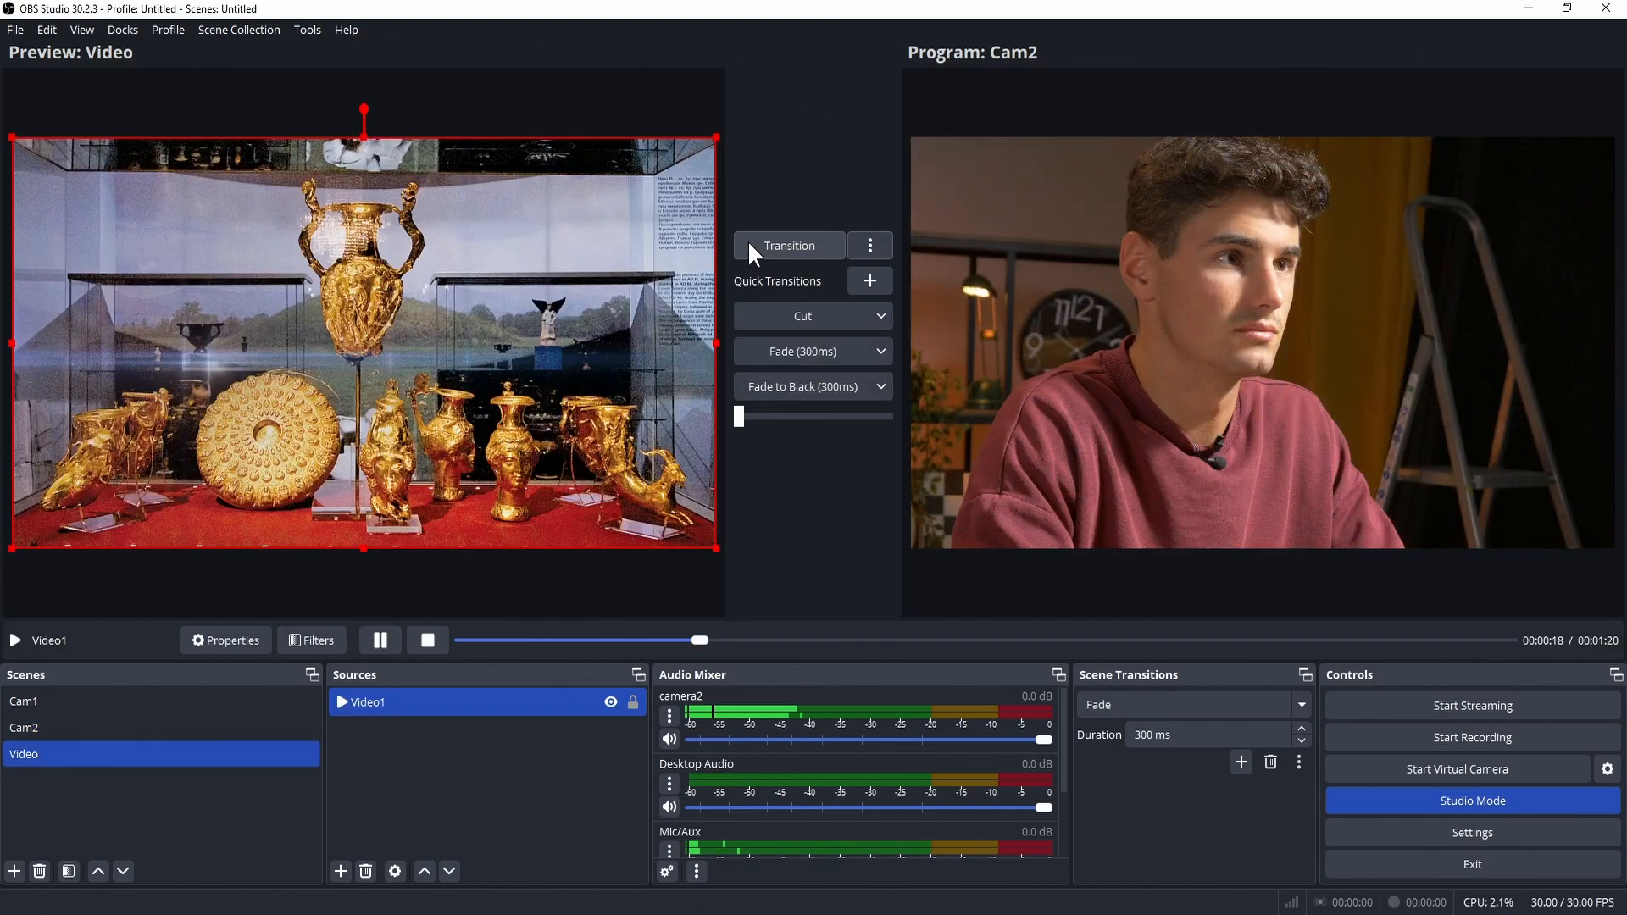
pyautogui.click(380, 640)
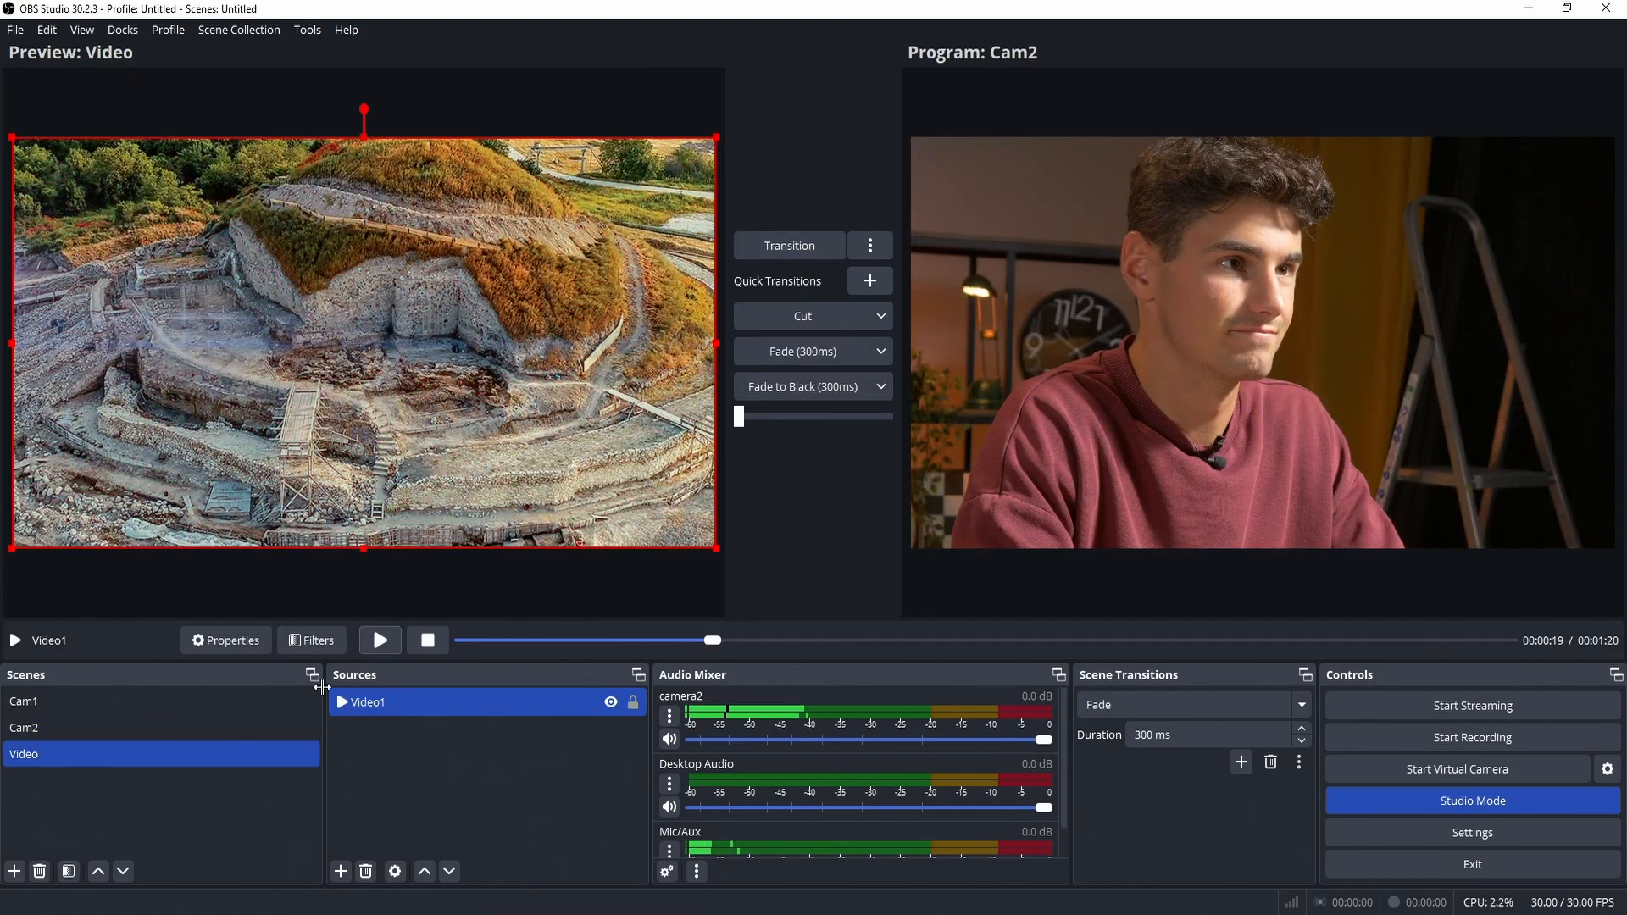
# - Load Cam1 into the preview and bring it to the program with the manual transition slider
pyautogui.click(256, 704)
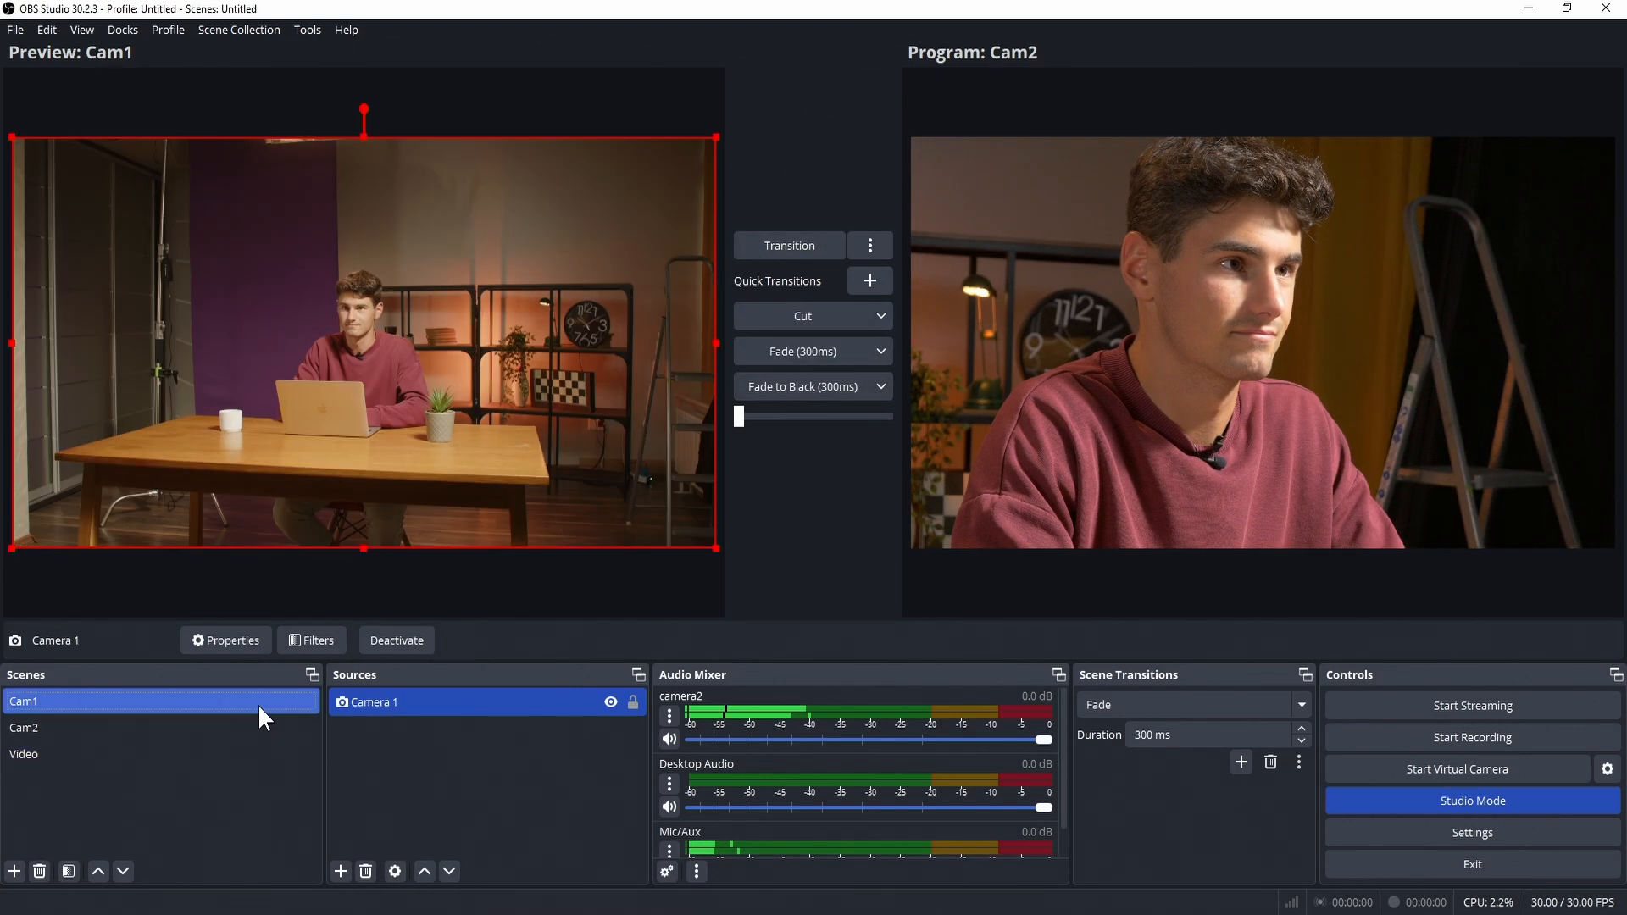
pyautogui.moveTo(746, 405); pyautogui.dragTo(894, 419)
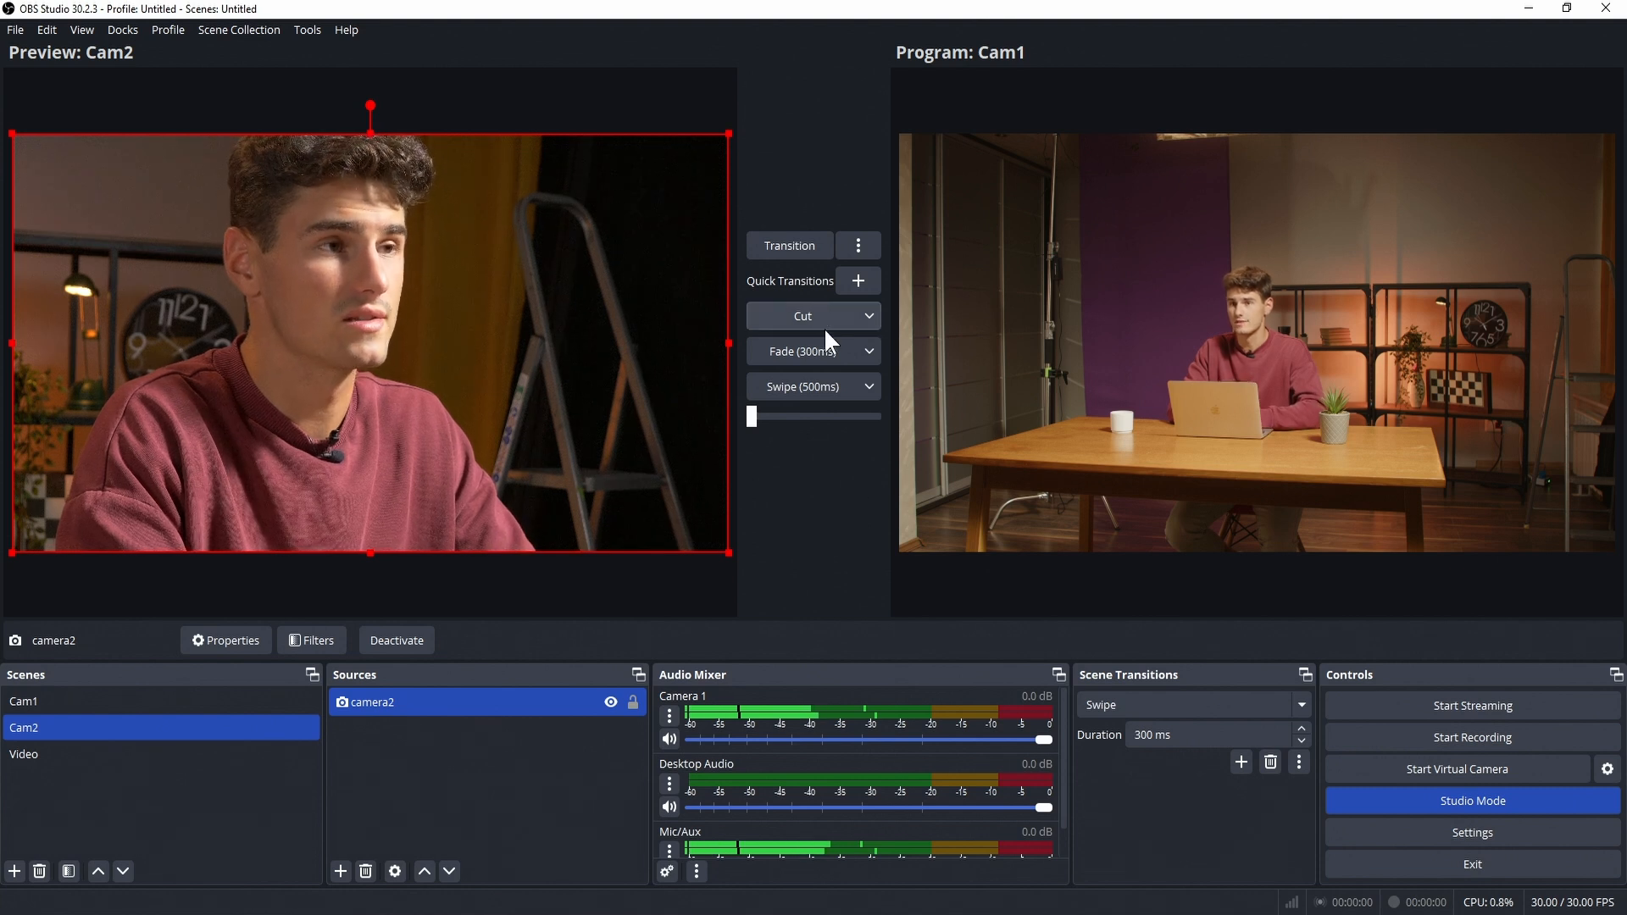
# - Add a 300 ms Fade to Black quick transition and remove it again
pyautogui.click(867, 281)
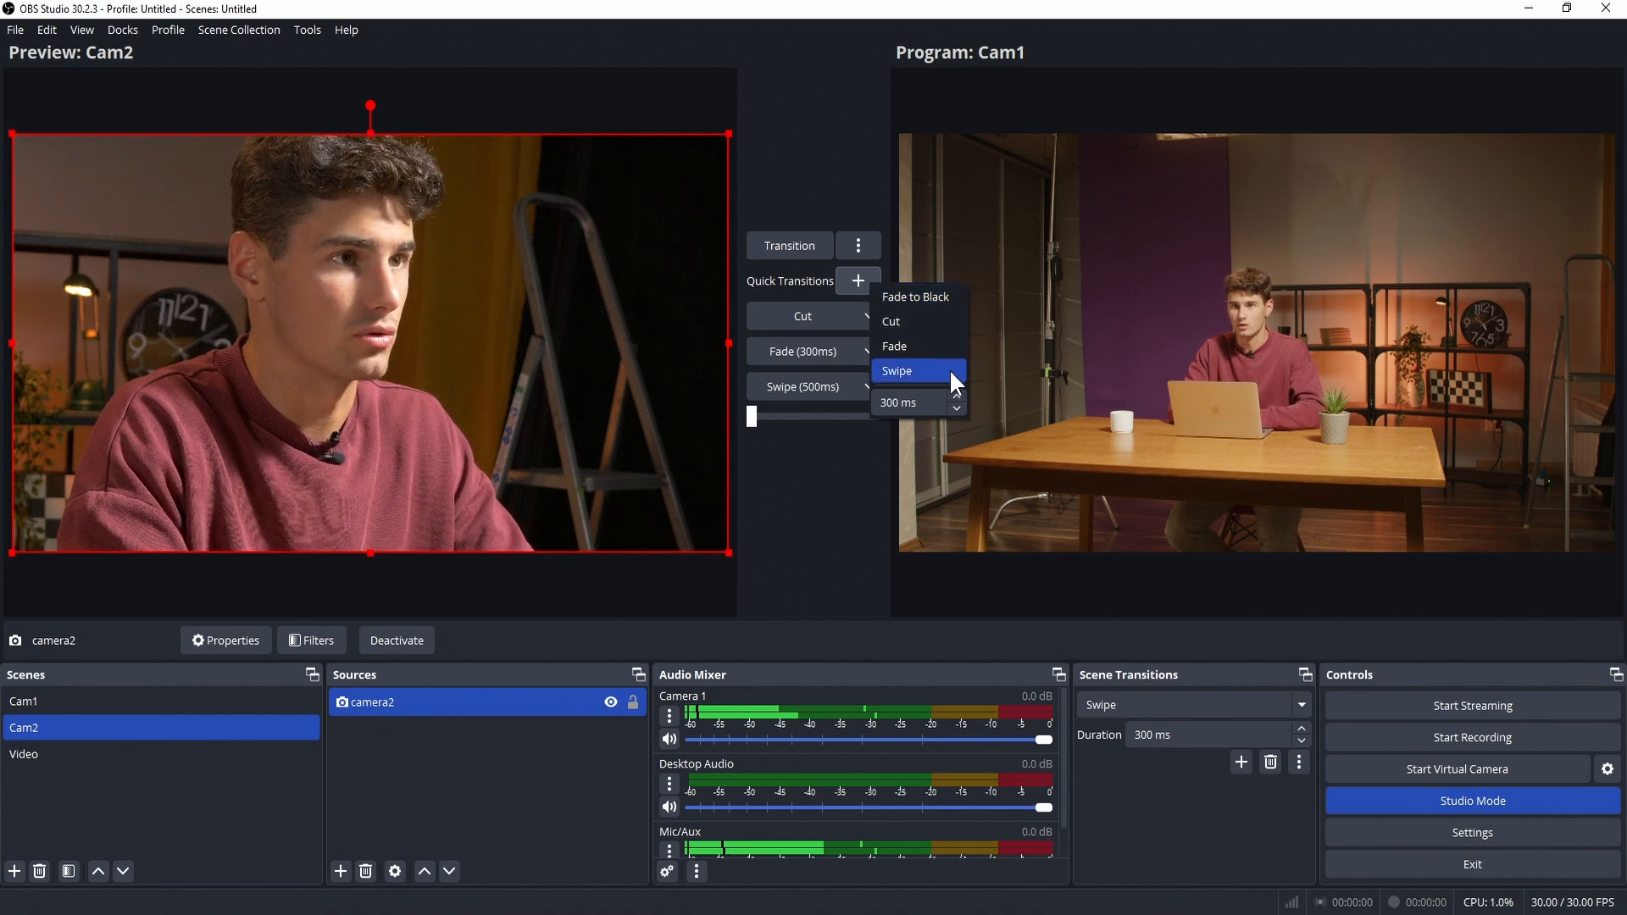
pyautogui.click(944, 302)
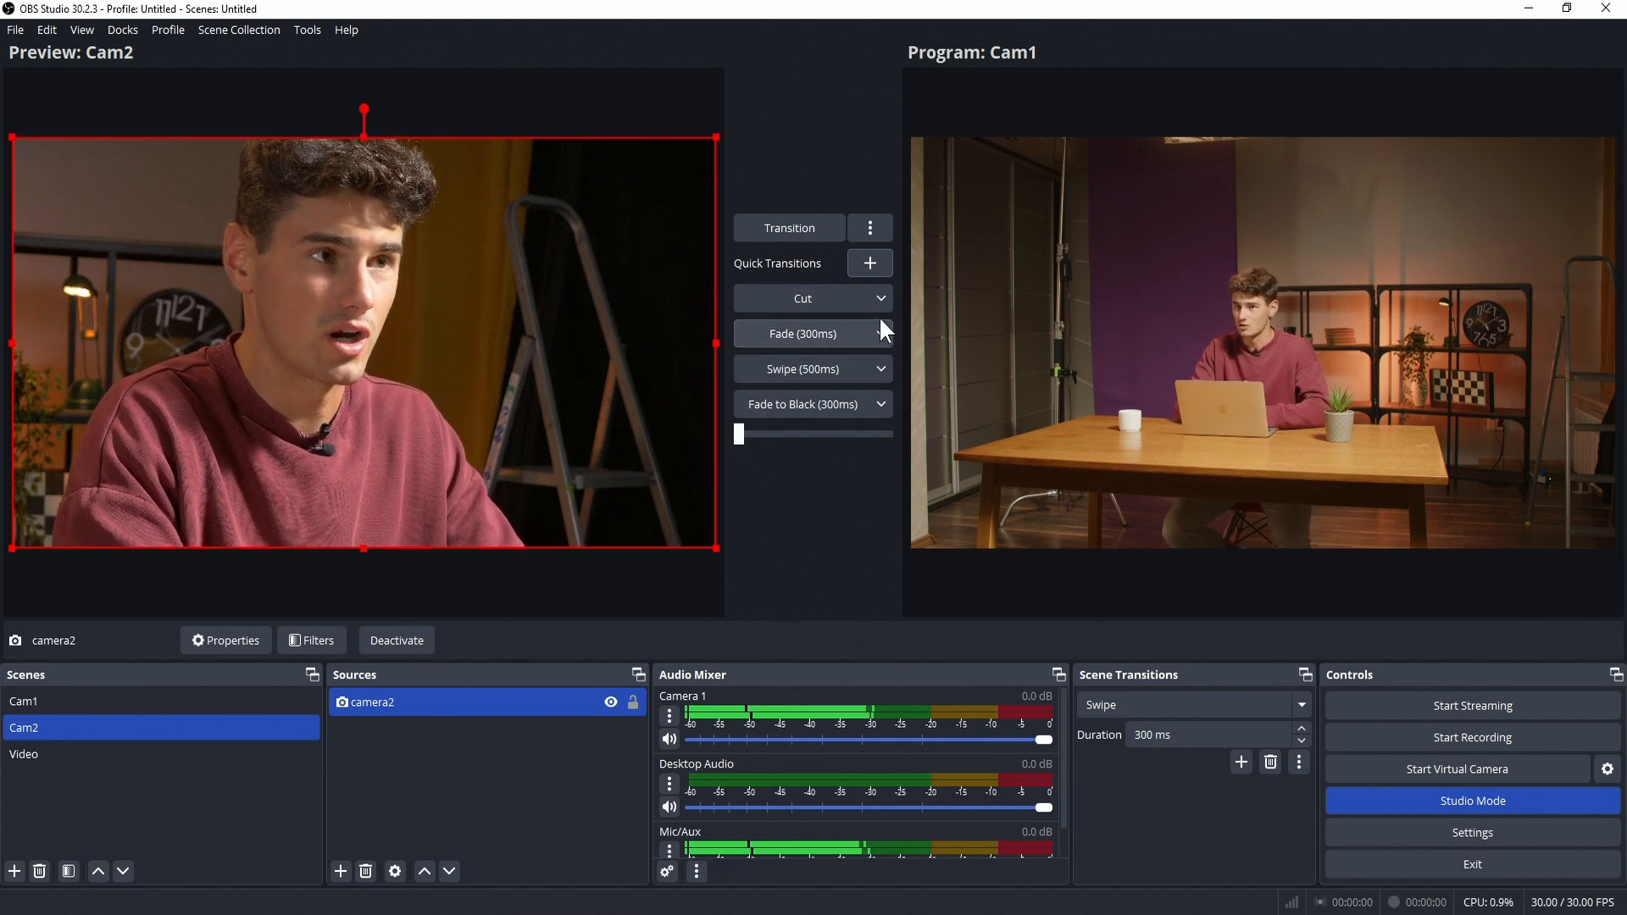
pyautogui.click(879, 401)
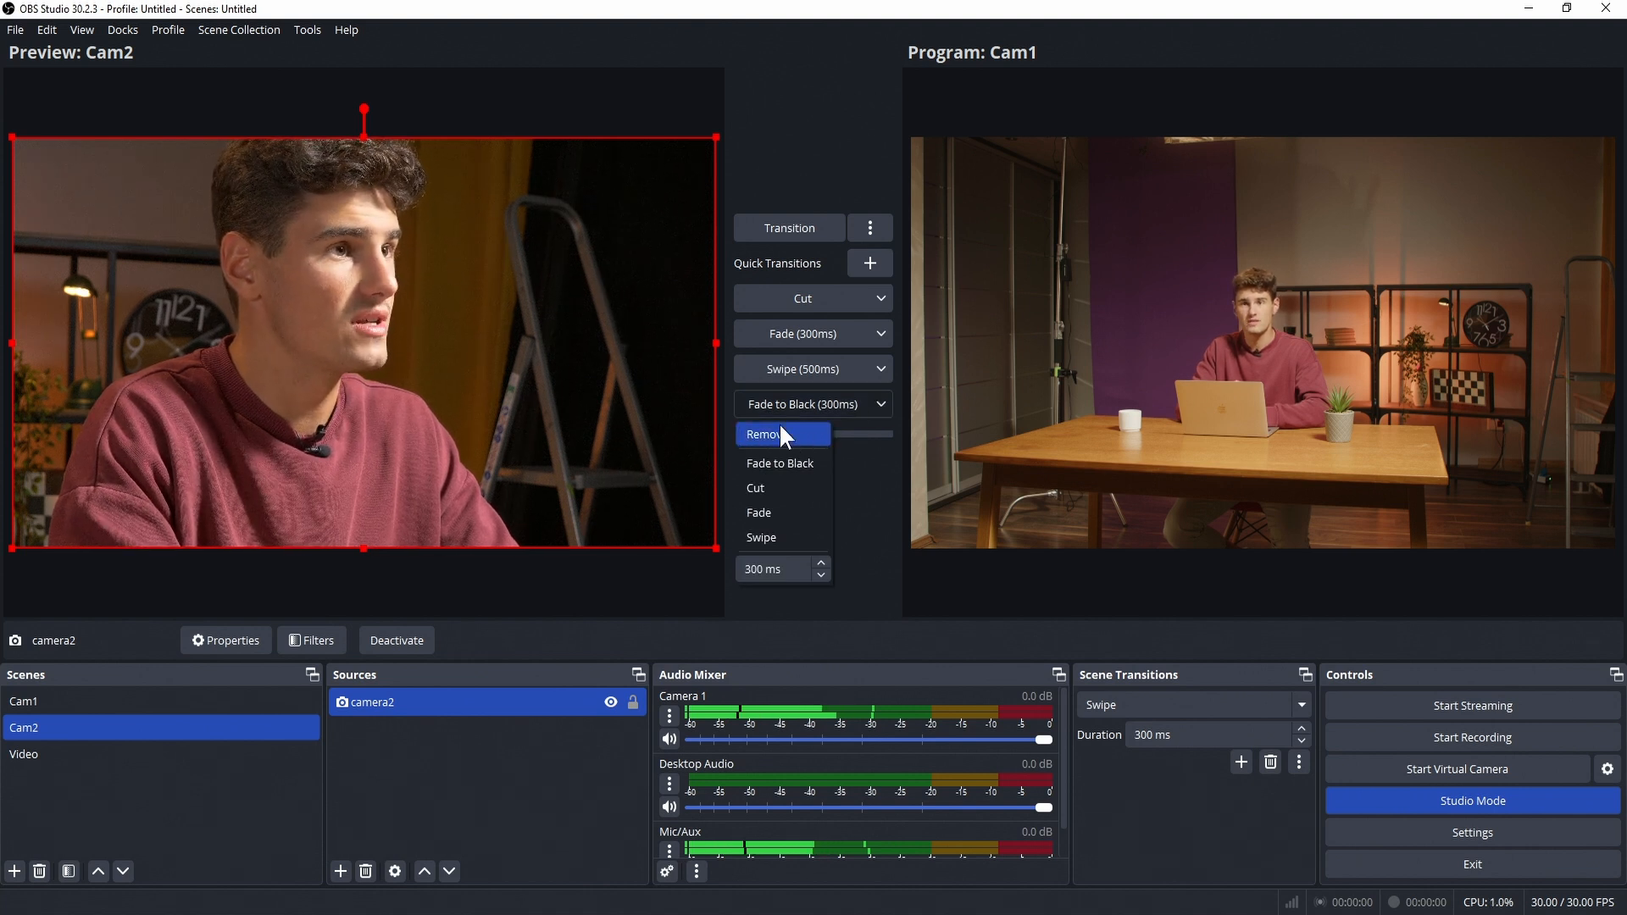
pyautogui.click(806, 438)
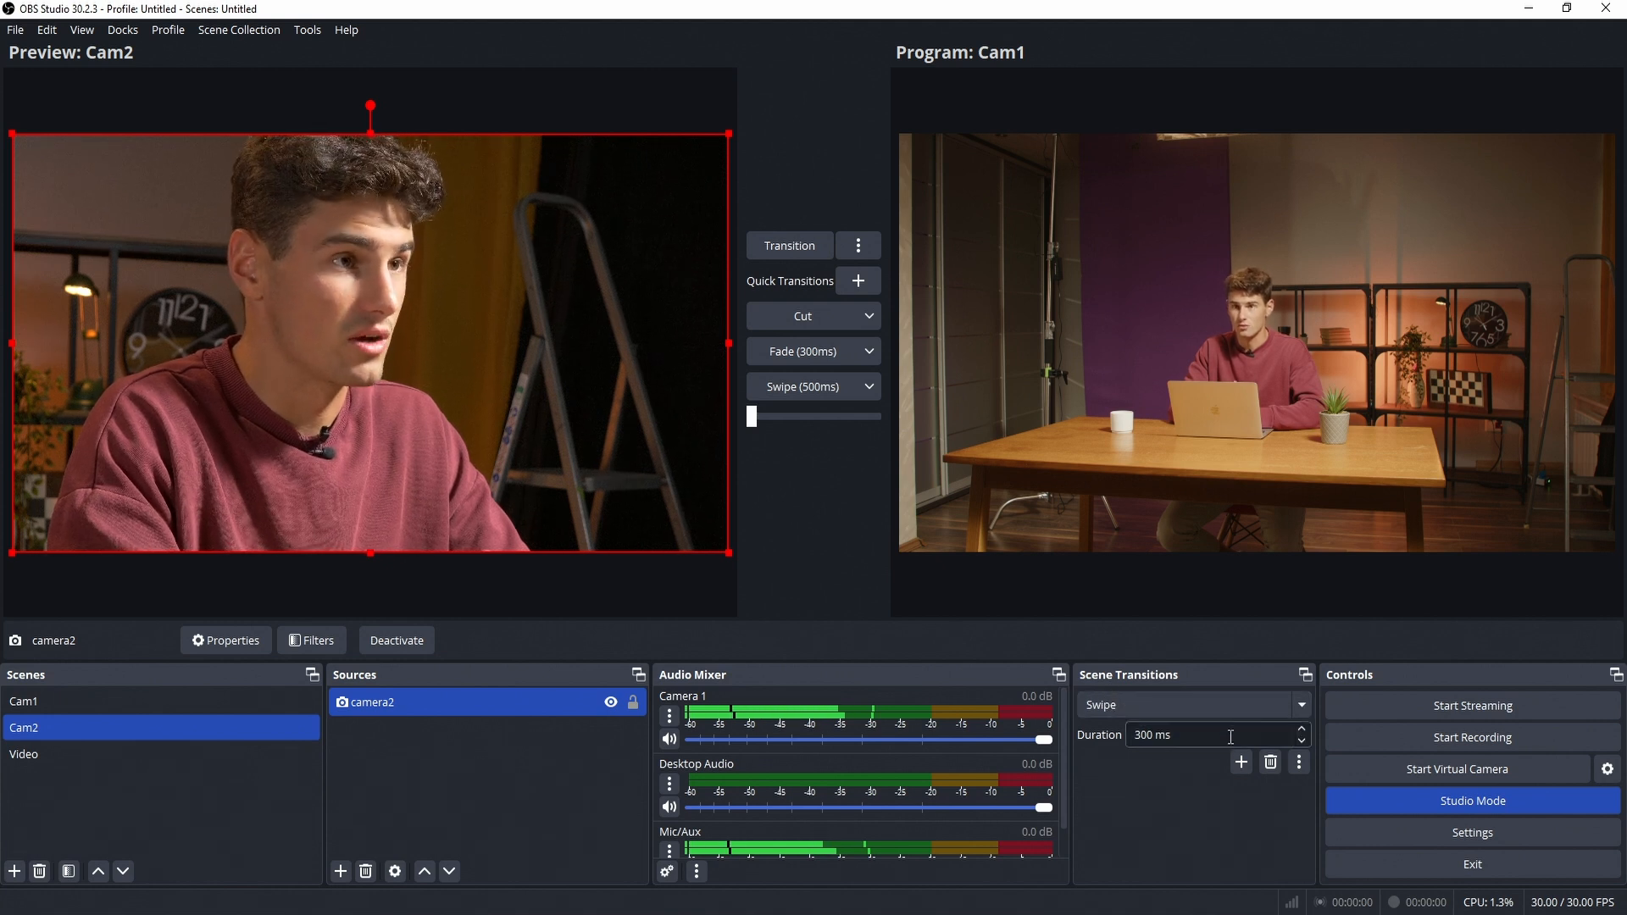
# - Add a Slide scene transition under the name Slide and set its direction to Up
pyautogui.click(1242, 762)
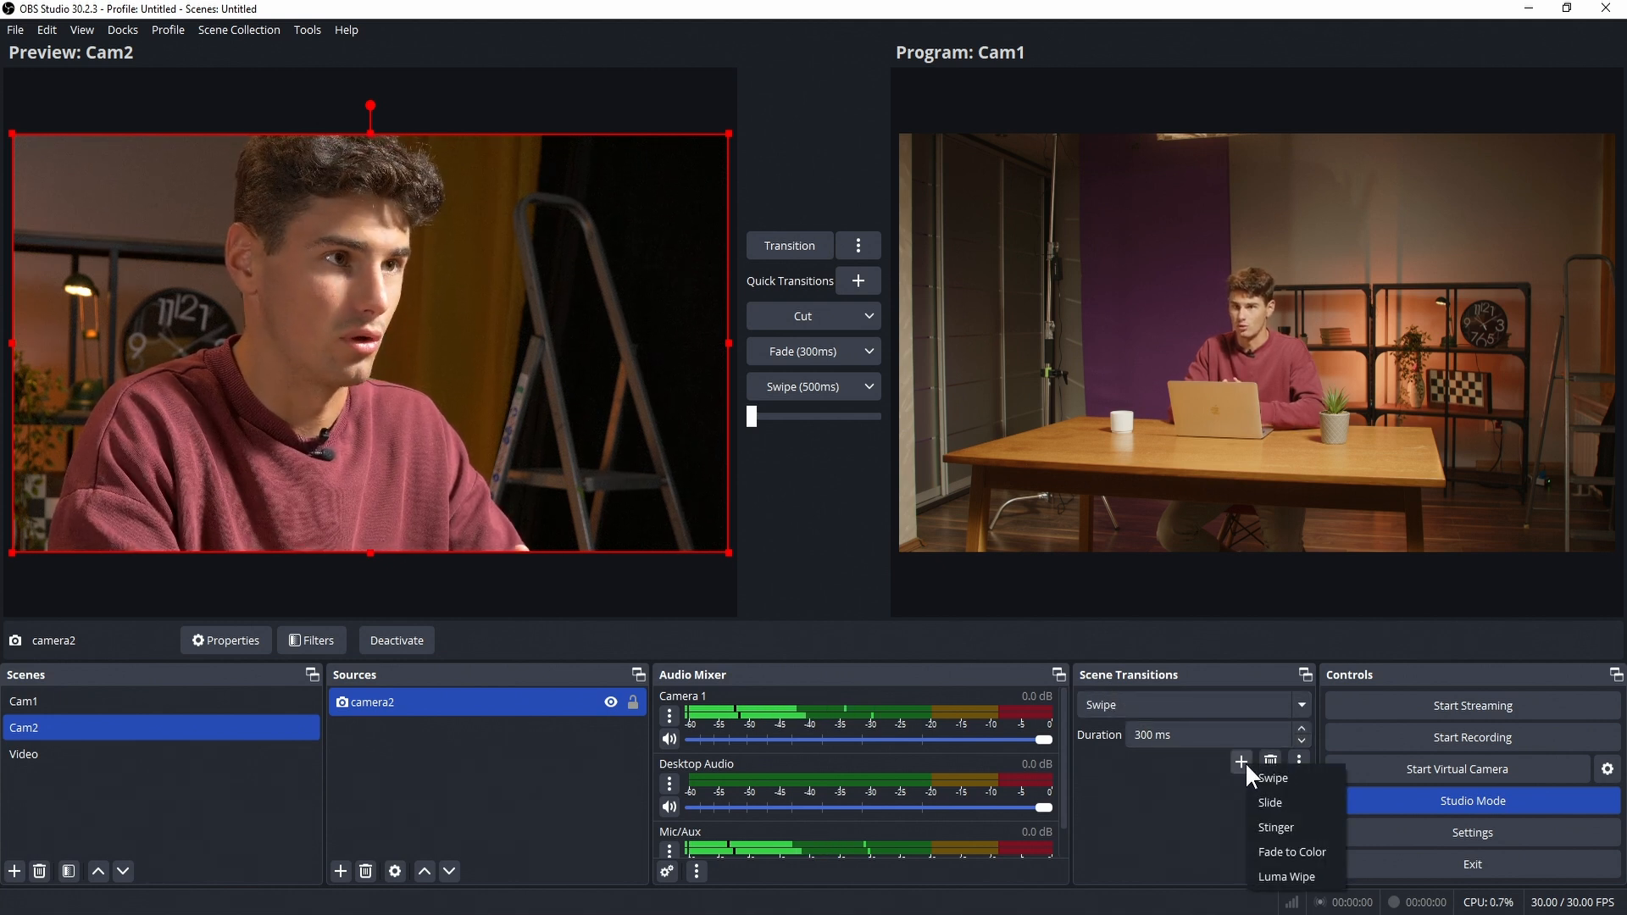
pyautogui.click(1315, 803)
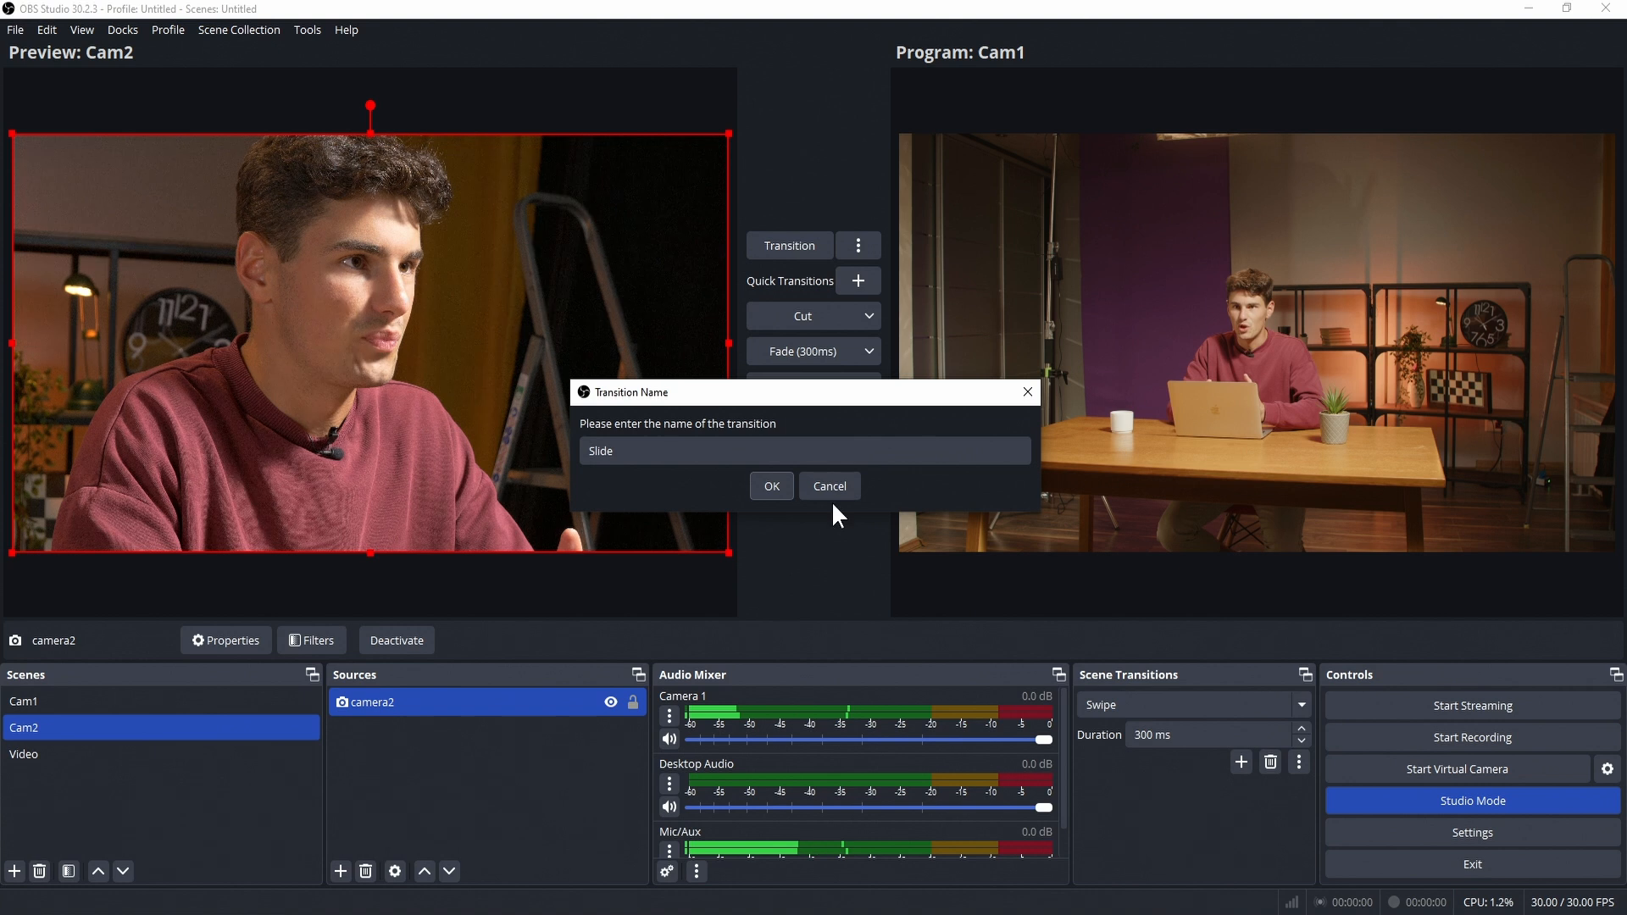
pyautogui.click(778, 486)
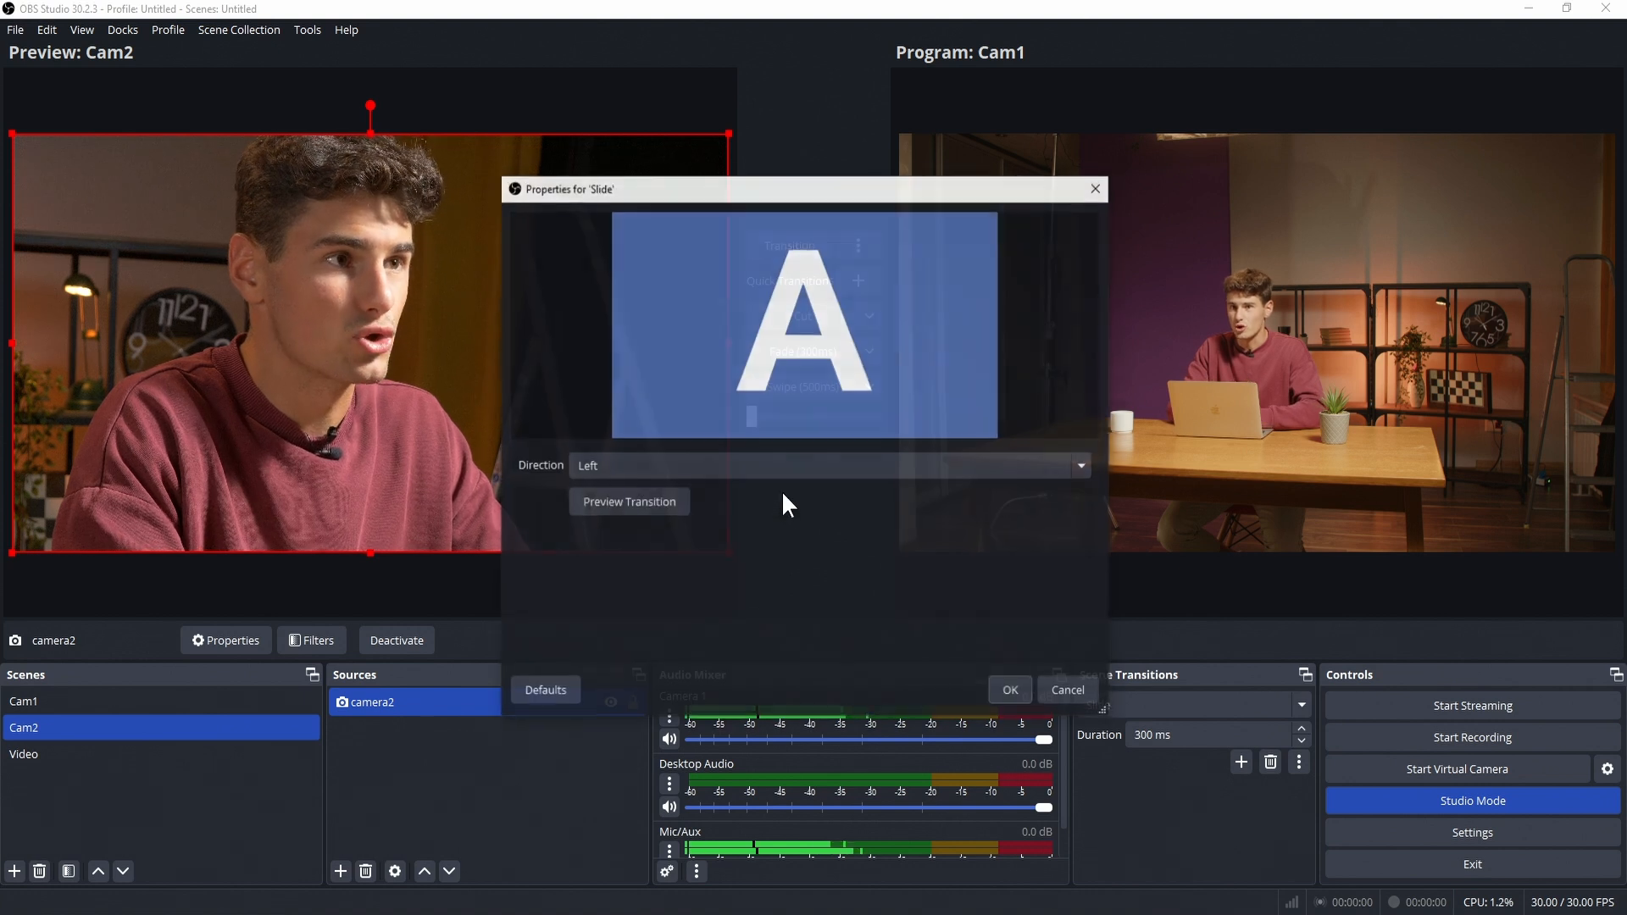
pyautogui.click(622, 465)
pyautogui.click(720, 527)
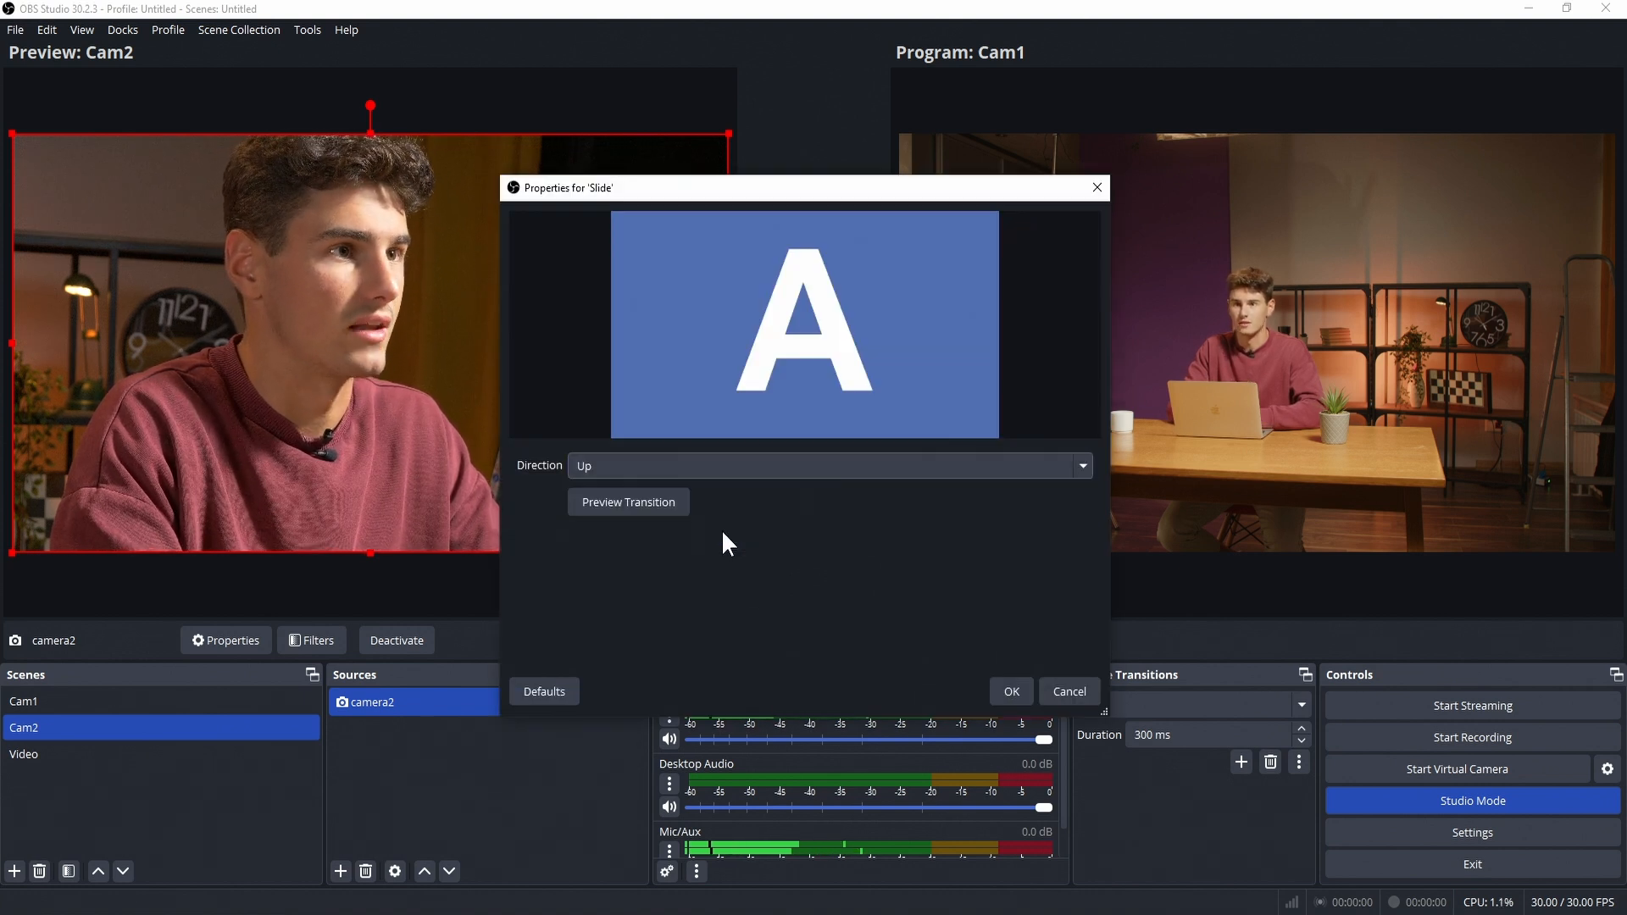
# - Preview the Slide transition several times and accept its properties
pyautogui.click(669, 509)
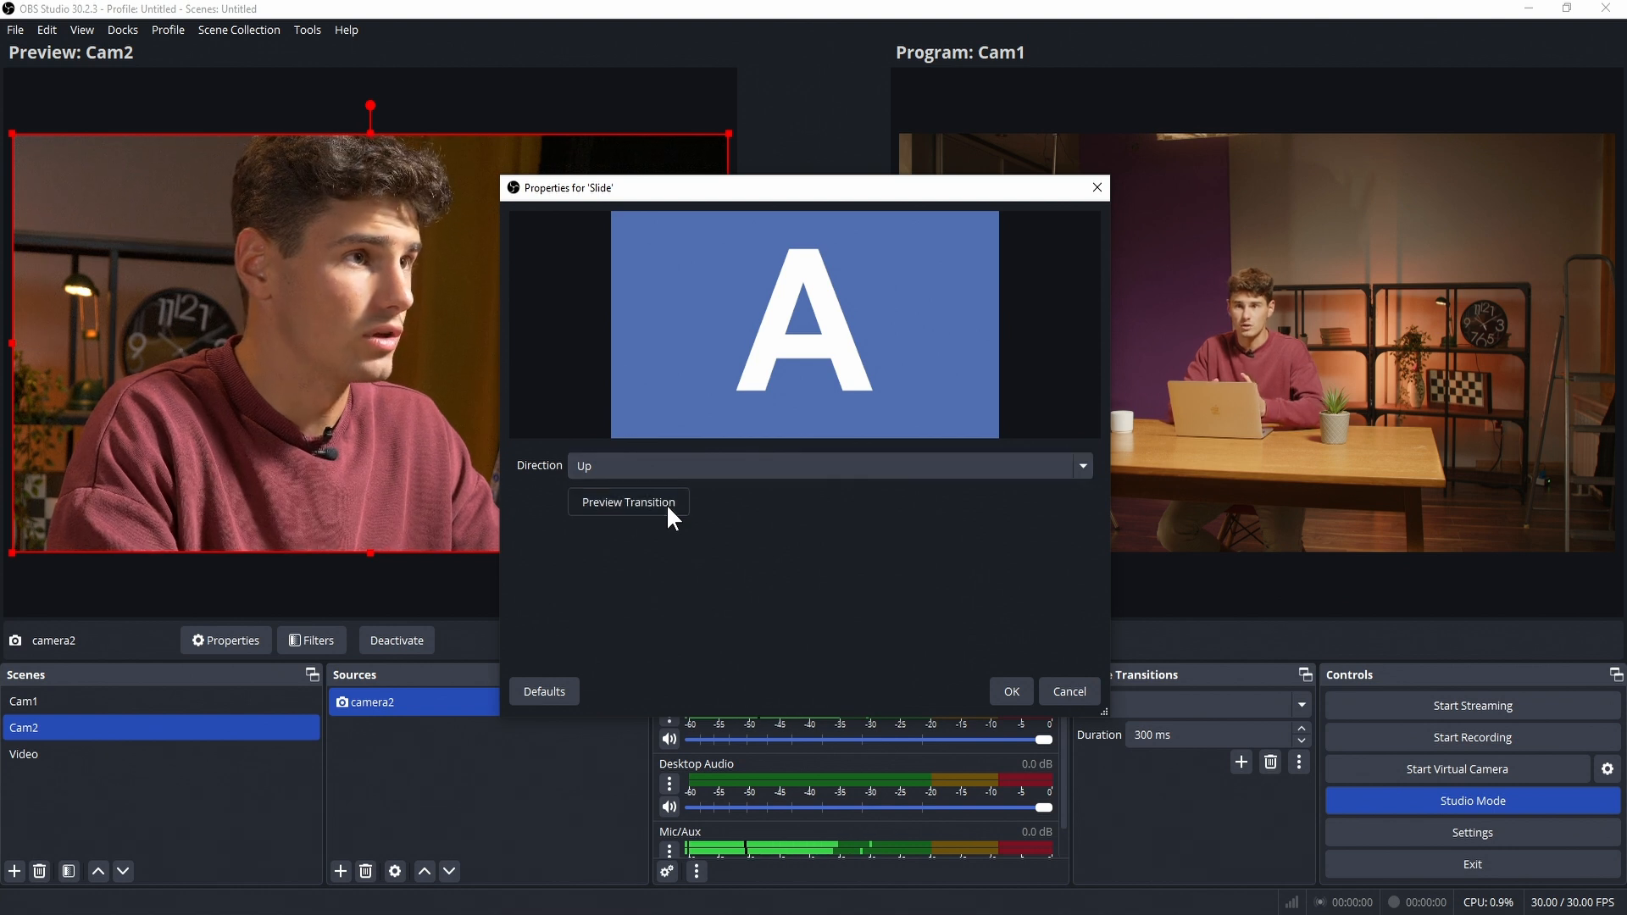
pyautogui.click(668, 508)
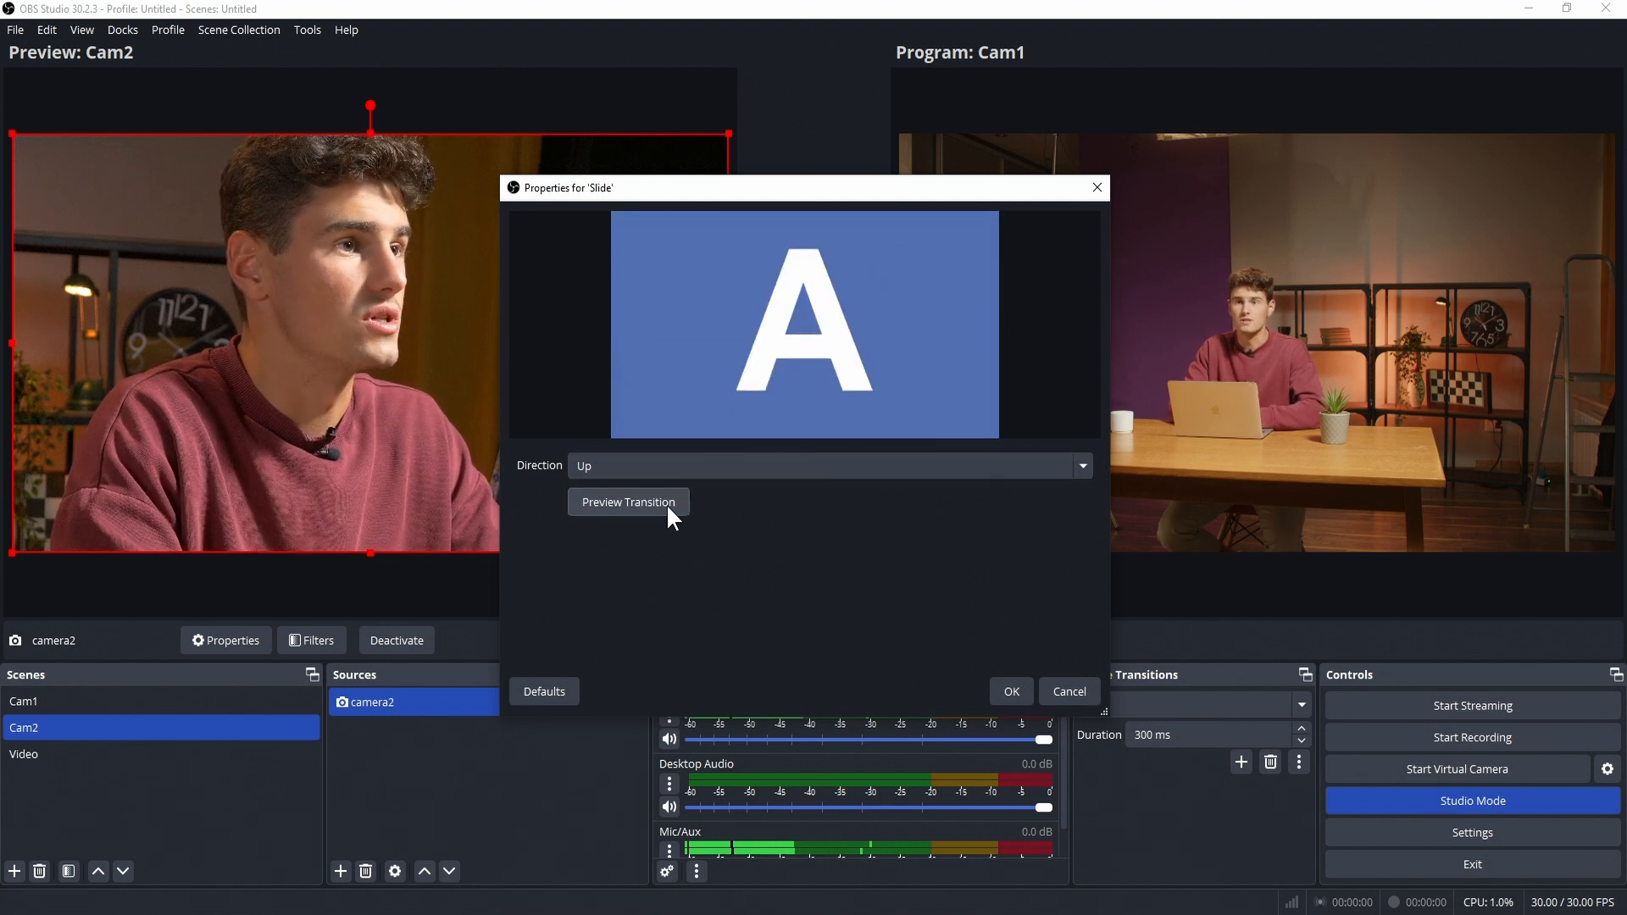
pyautogui.click(669, 508)
pyautogui.click(667, 503)
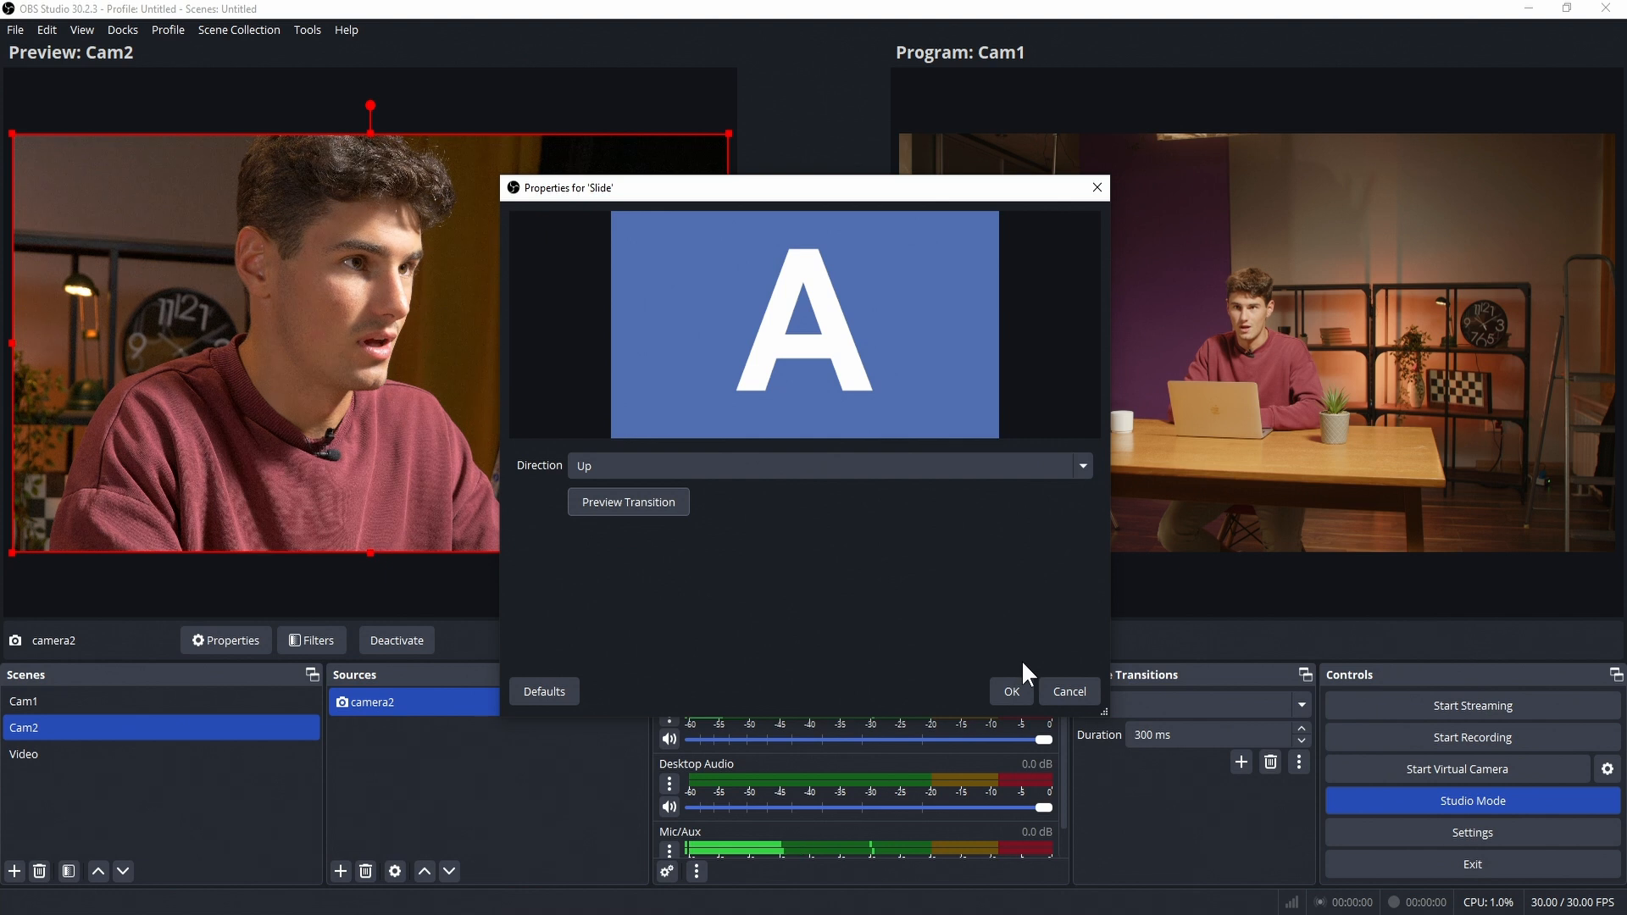
pyautogui.click(1012, 690)
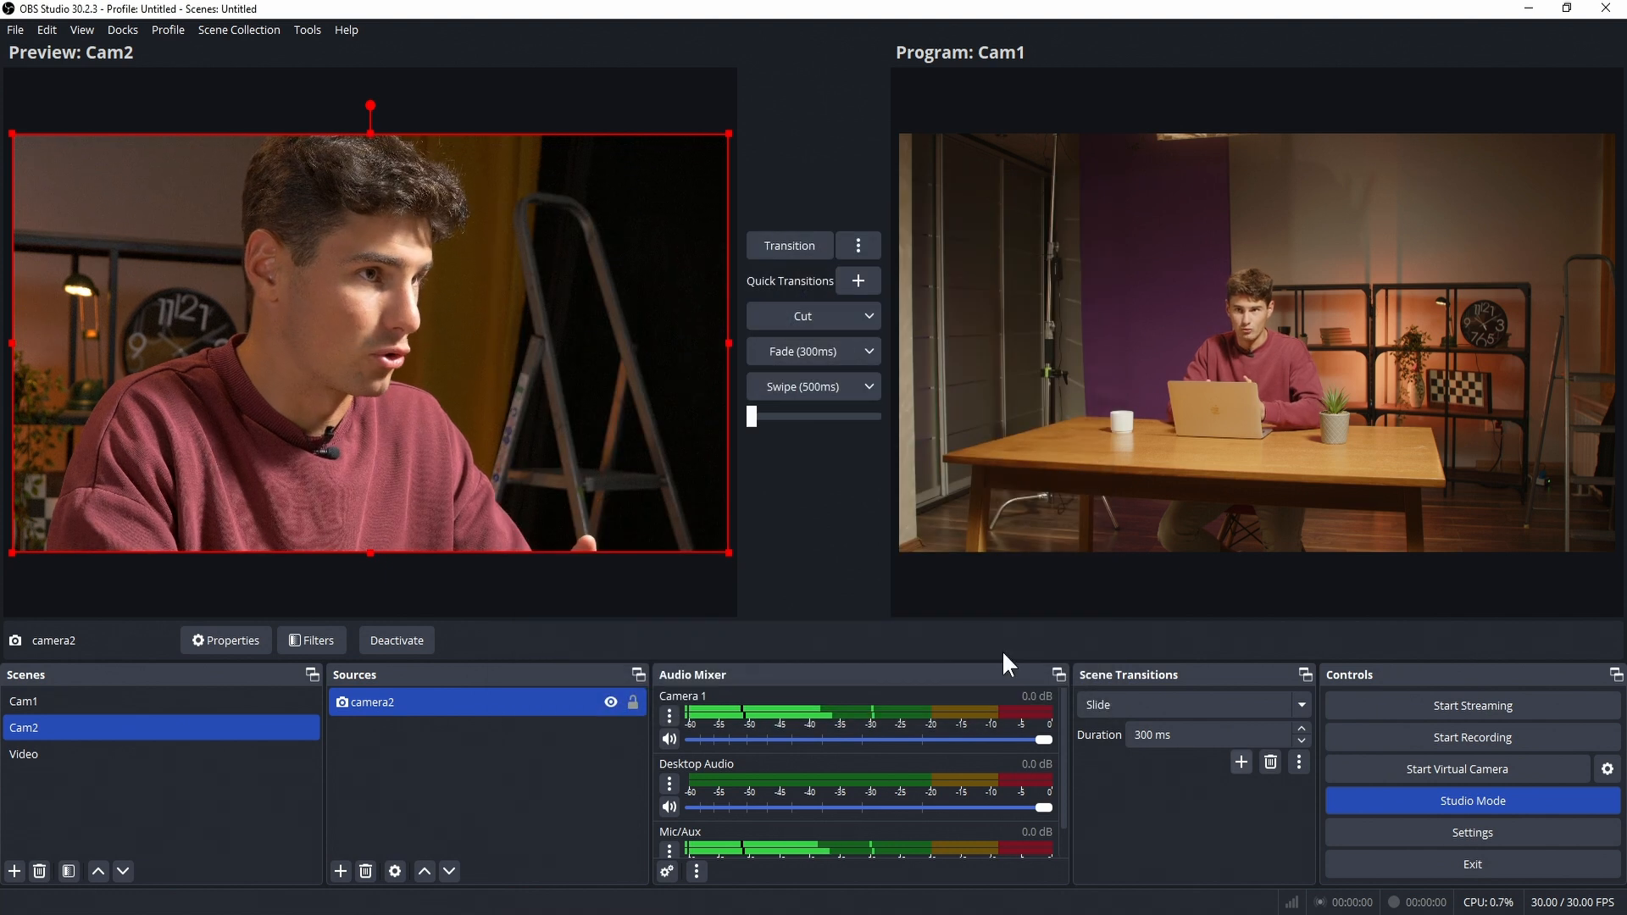
# - Add a 300 ms Slide quick transition and use it repeatedly to switch the program between Cam1 and Cam2
pyautogui.click(853, 275)
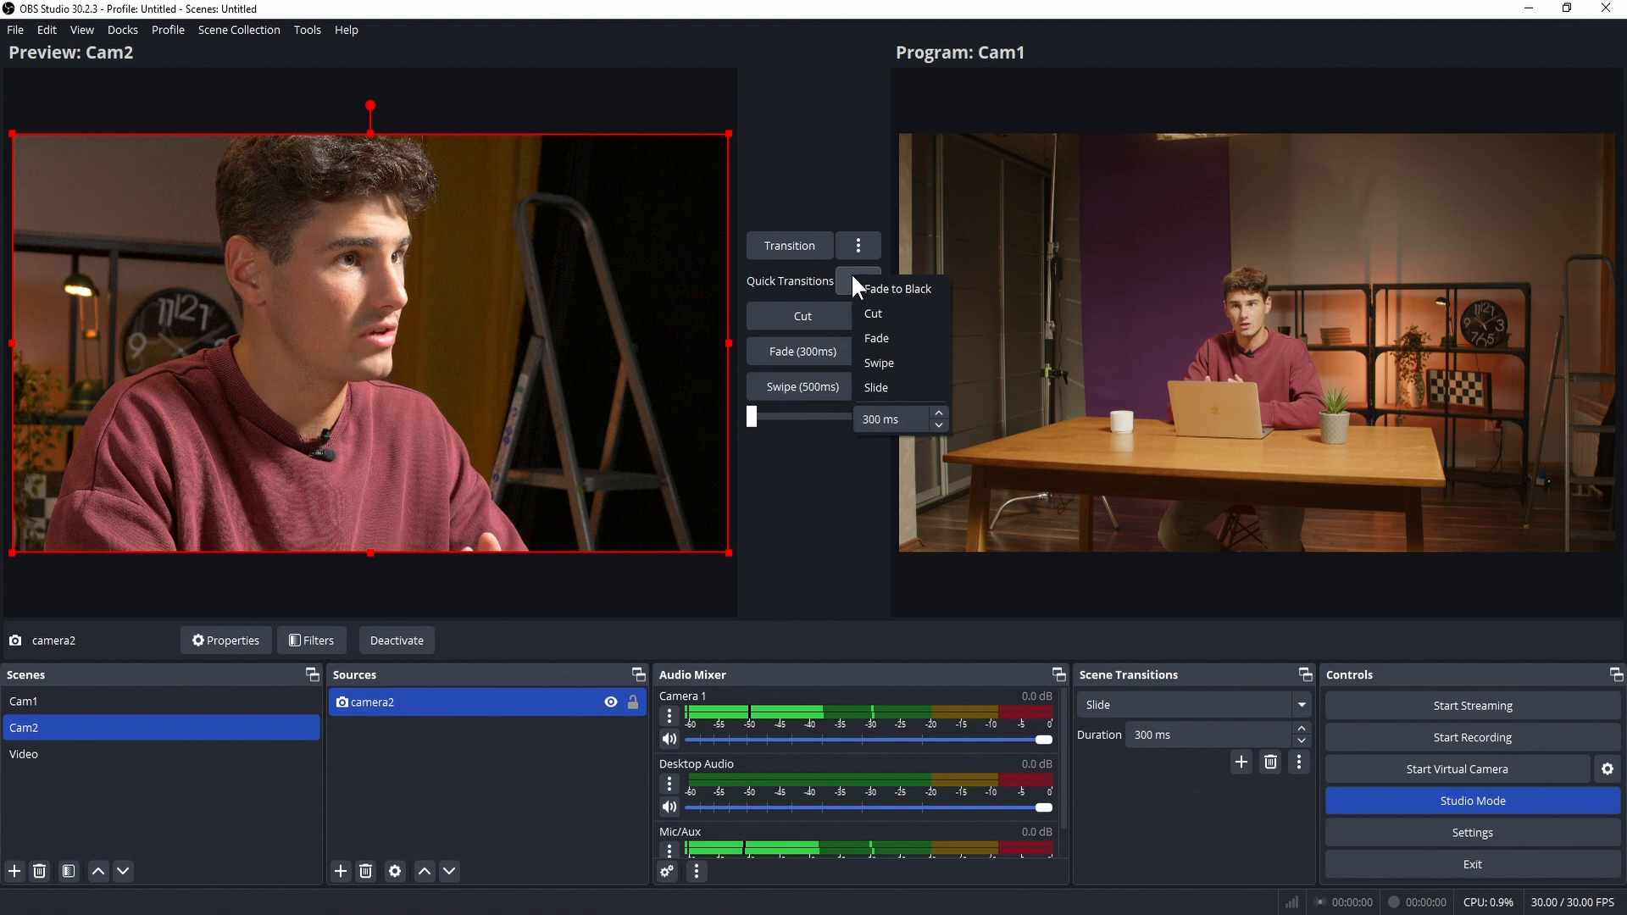
pyautogui.click(906, 387)
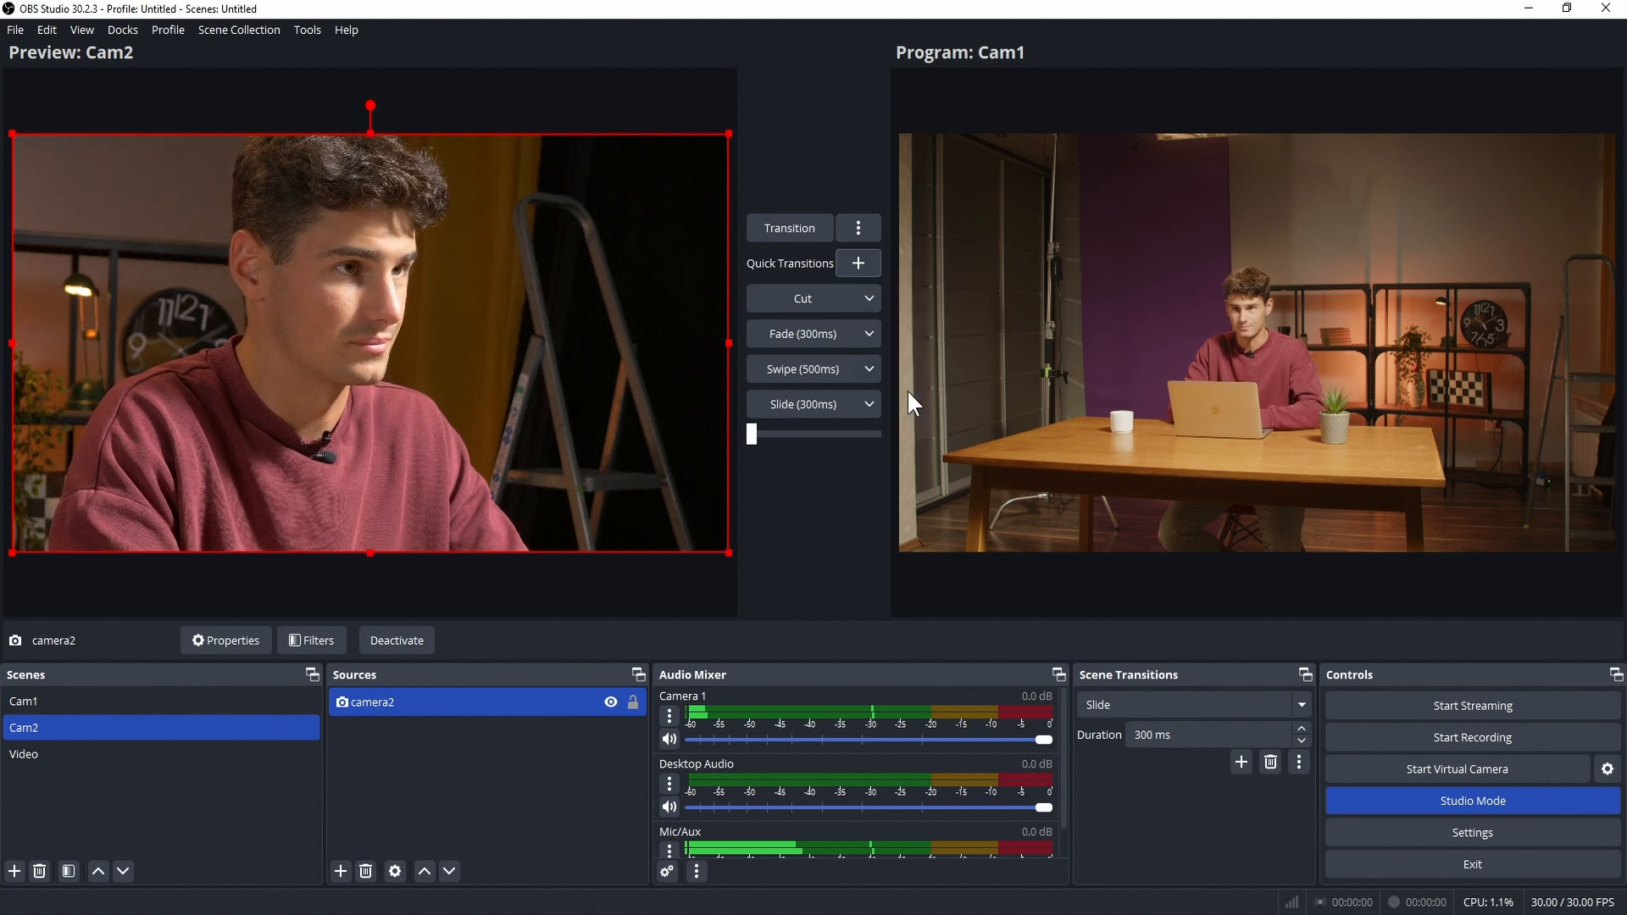
pyautogui.click(807, 402)
pyautogui.click(807, 401)
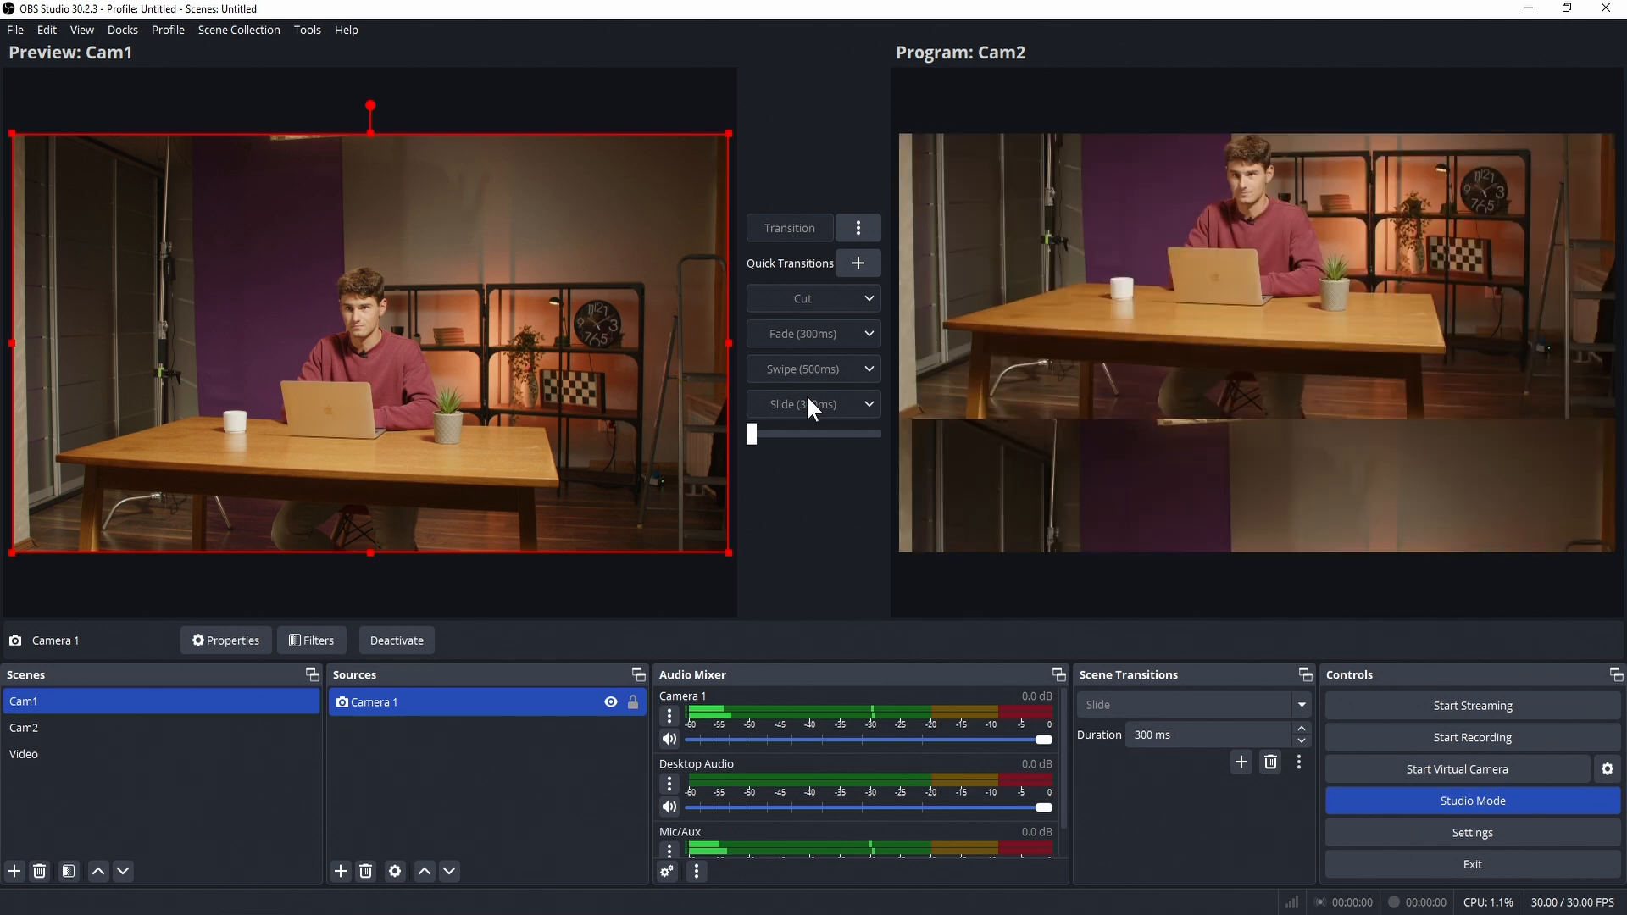
pyautogui.click(807, 402)
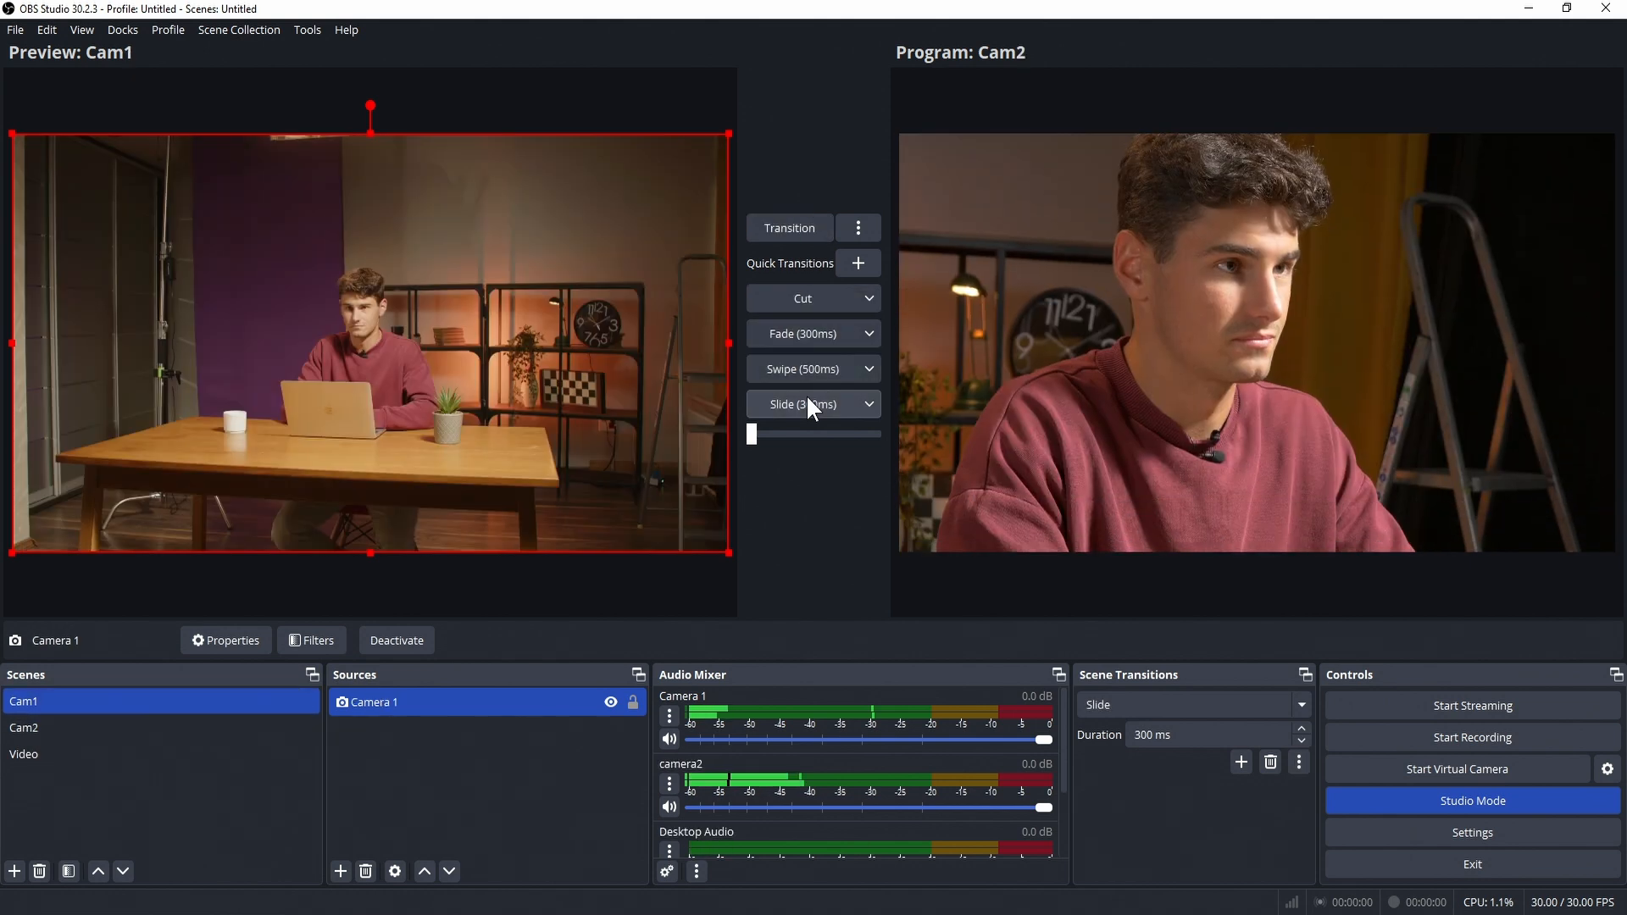
pyautogui.click(808, 402)
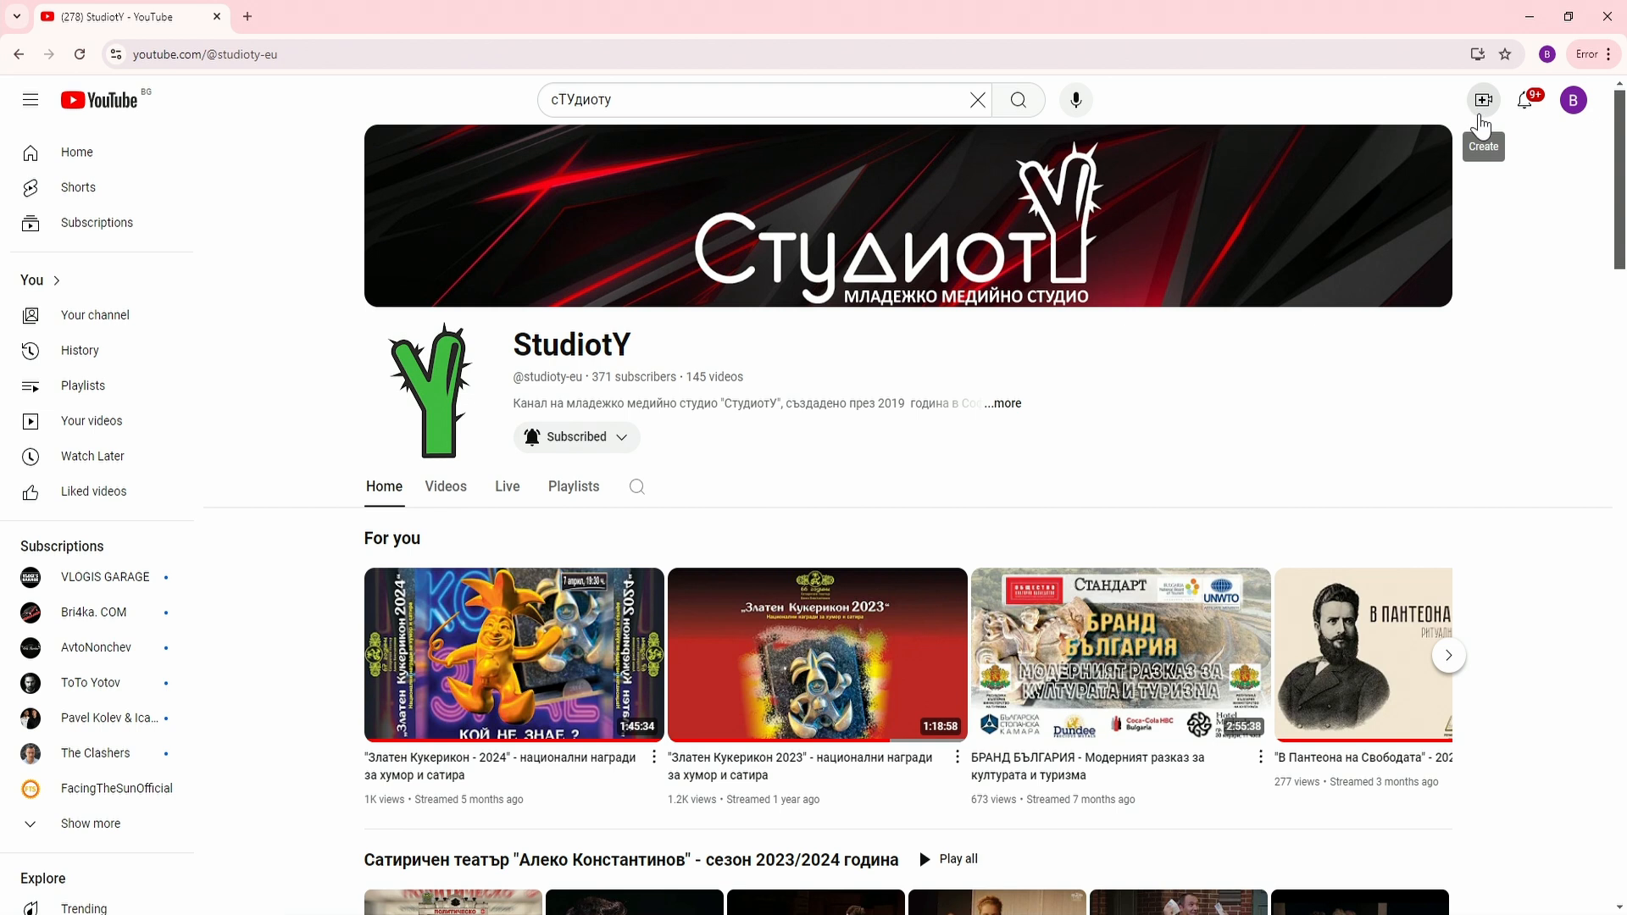
# - On YouTube, start going live, choosing a later date and streaming software as the stream type
pyautogui.click(1484, 121)
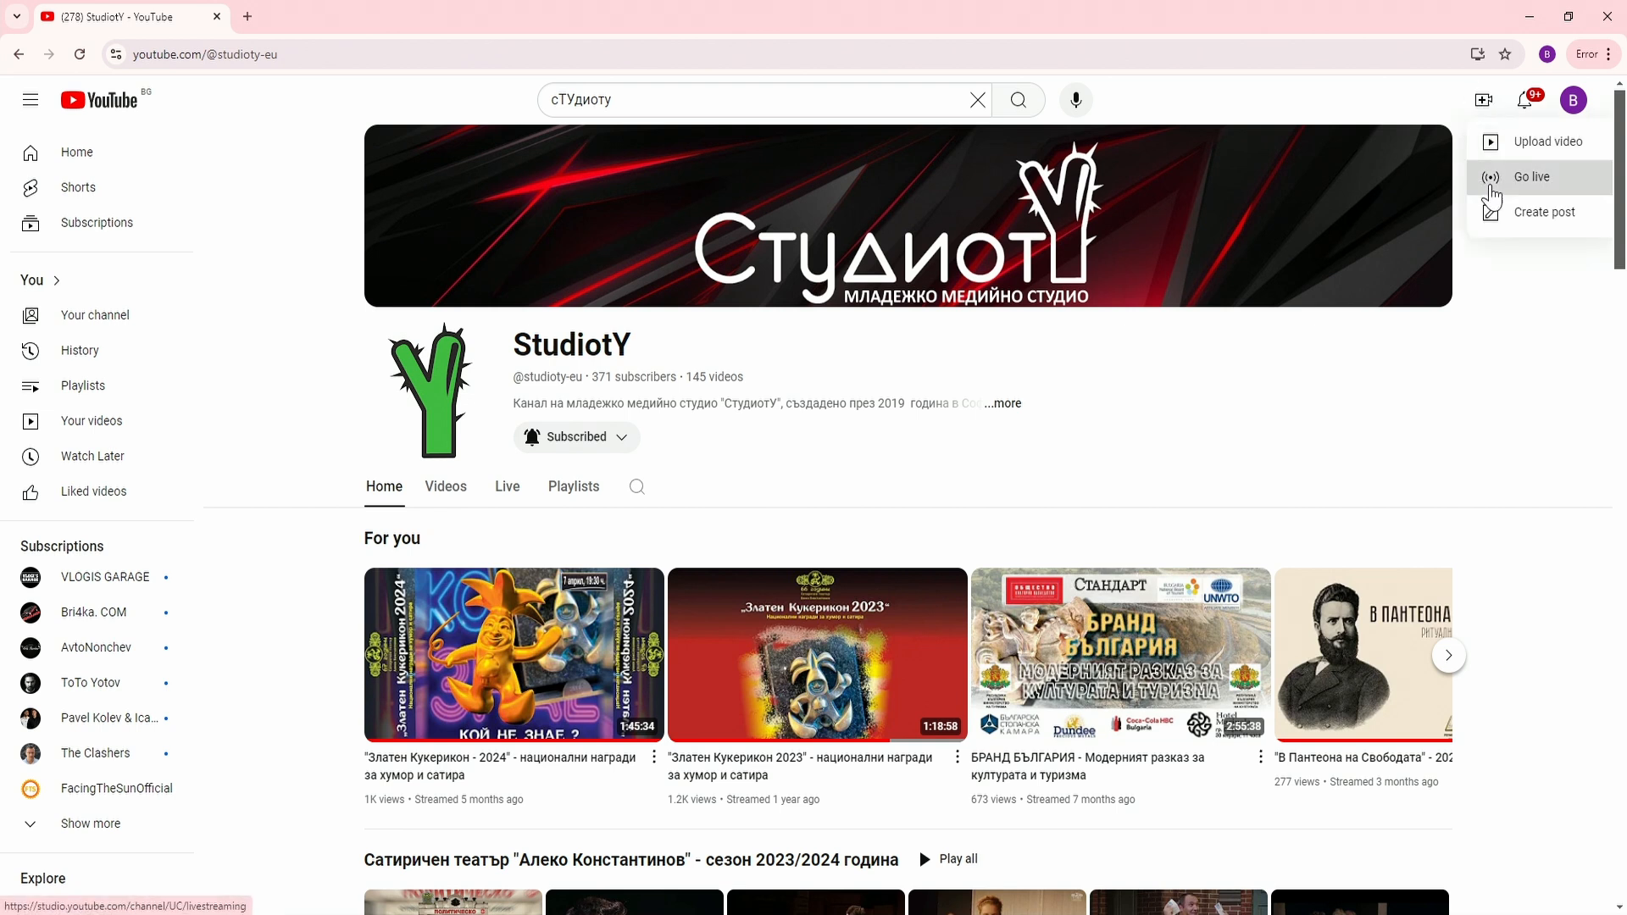
pyautogui.click(1484, 181)
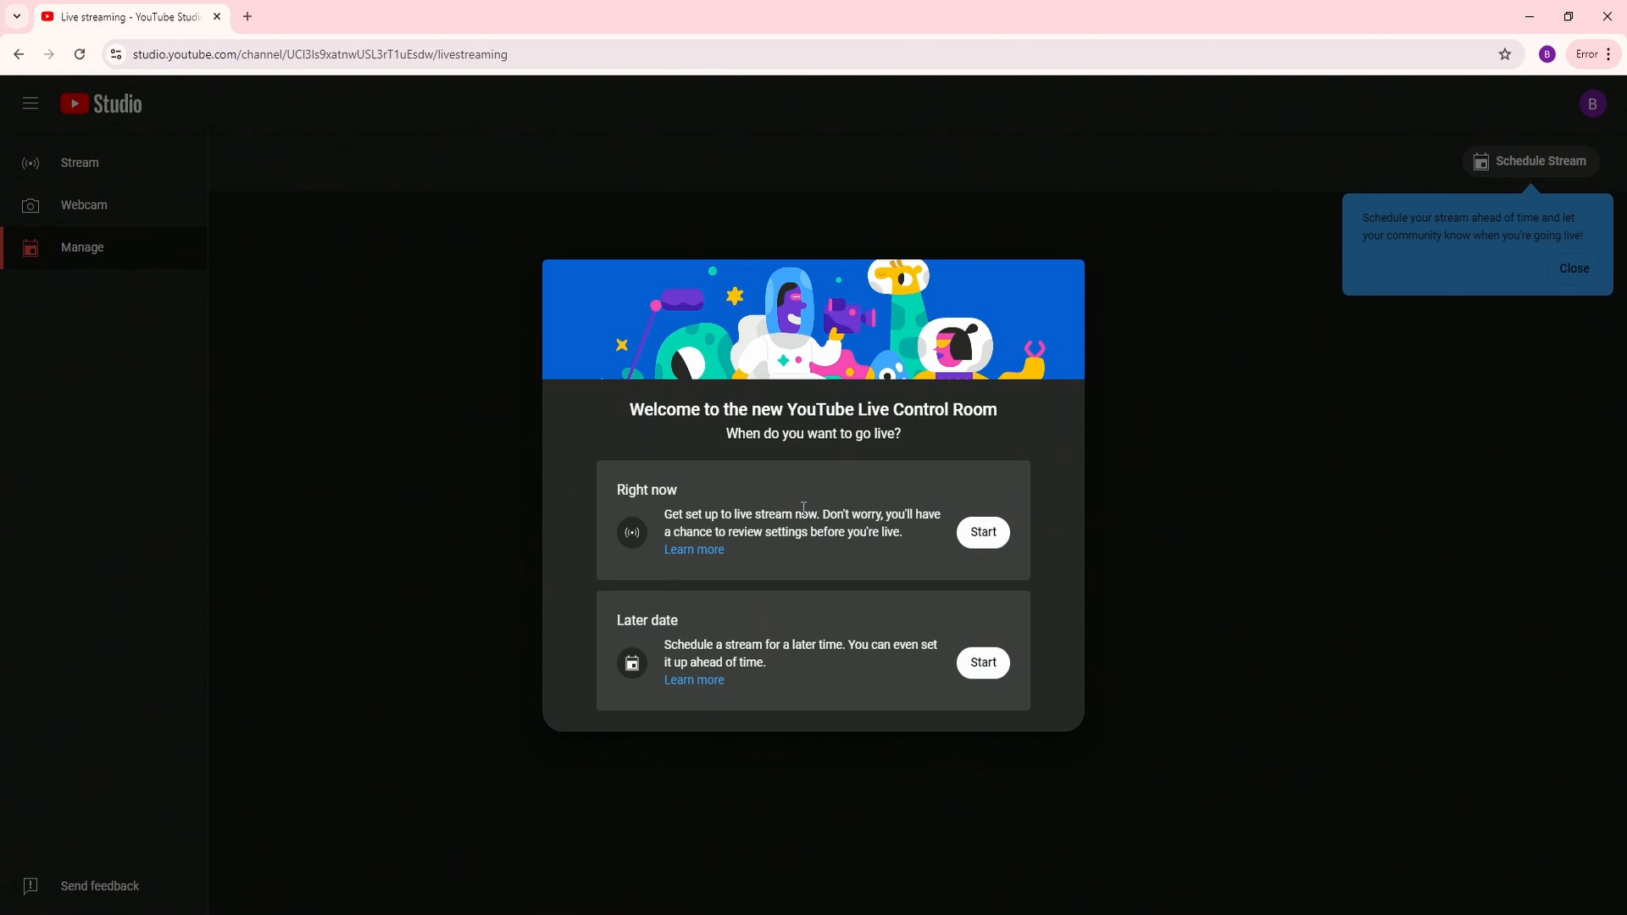
pyautogui.click(985, 662)
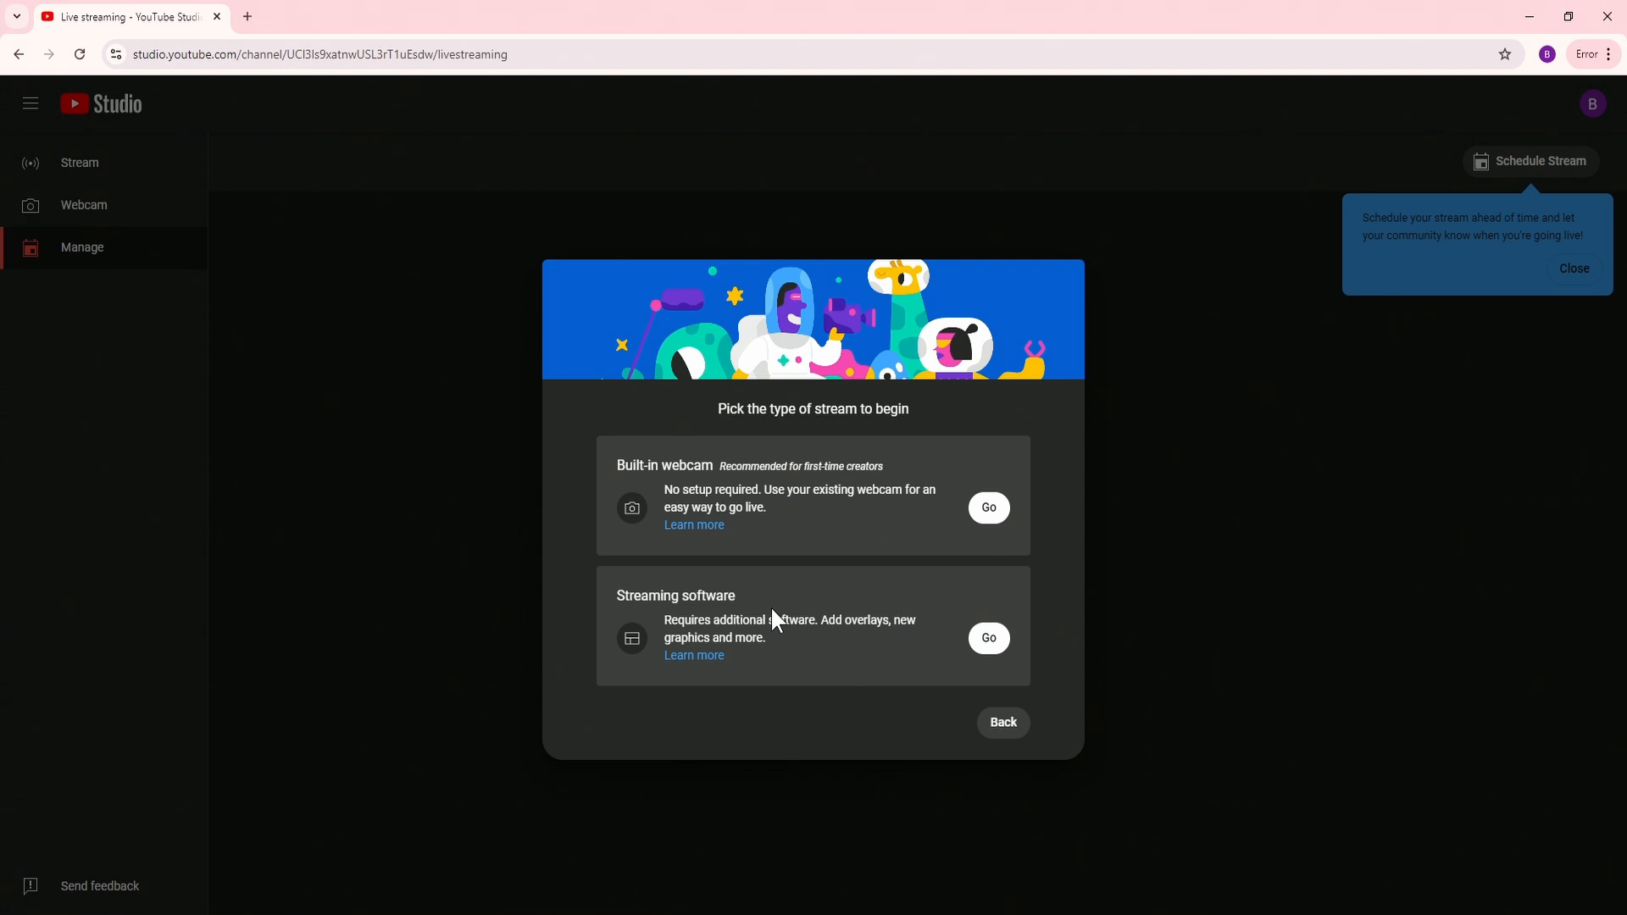
pyautogui.click(997, 648)
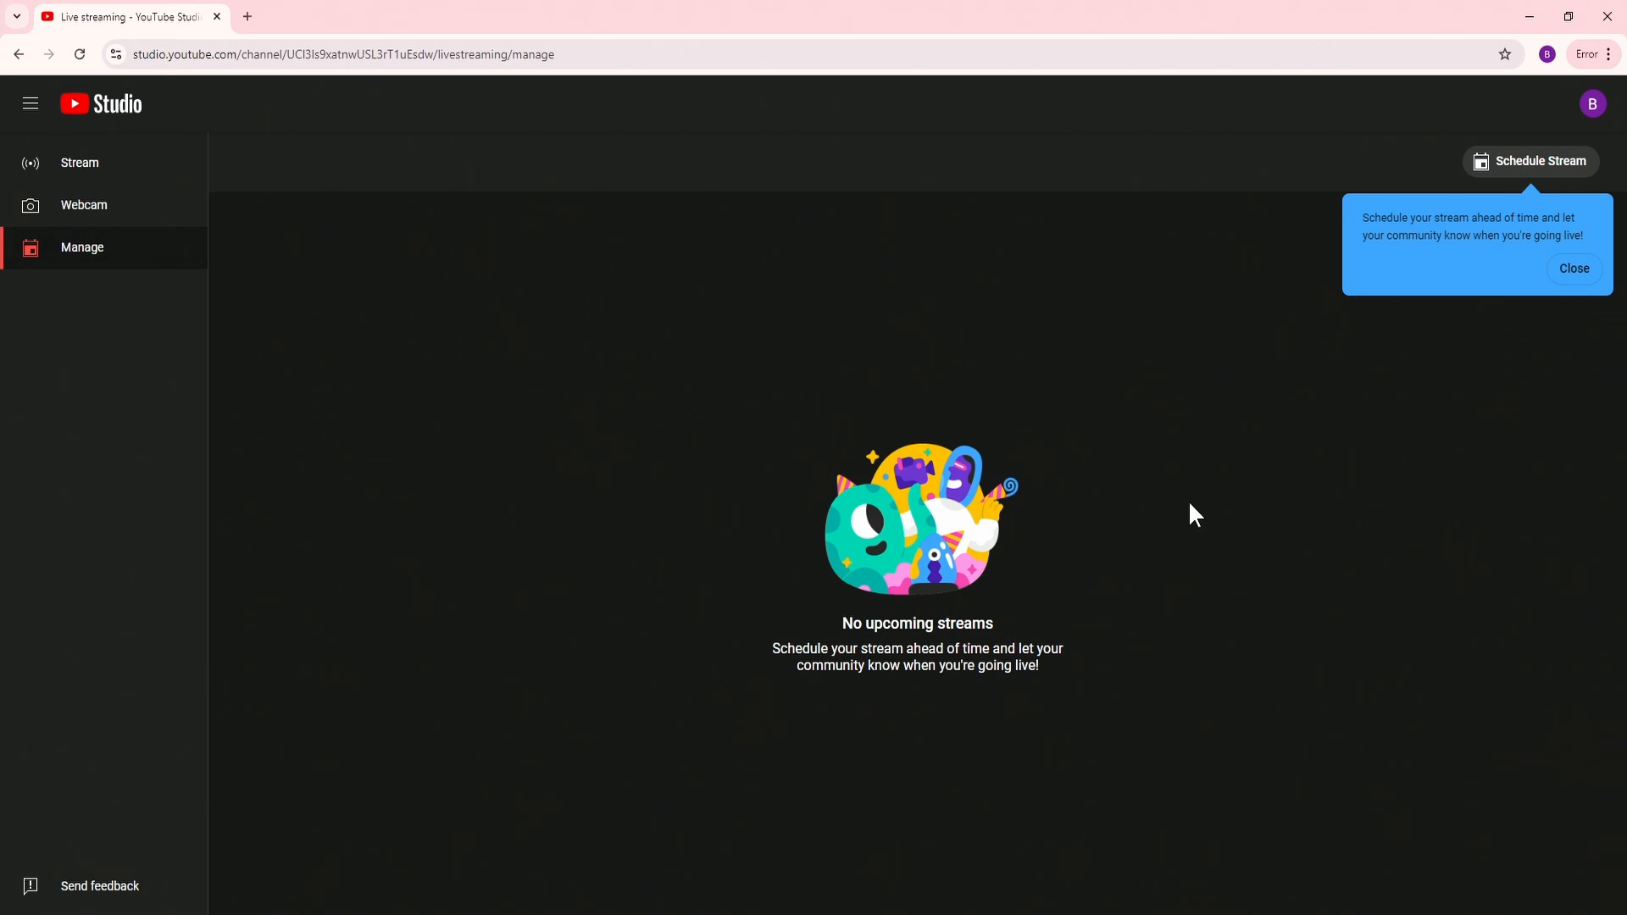
# - Schedule a new stream, dismiss the introductory tip and title it Празничен концерт на училището
pyautogui.click(1551, 161)
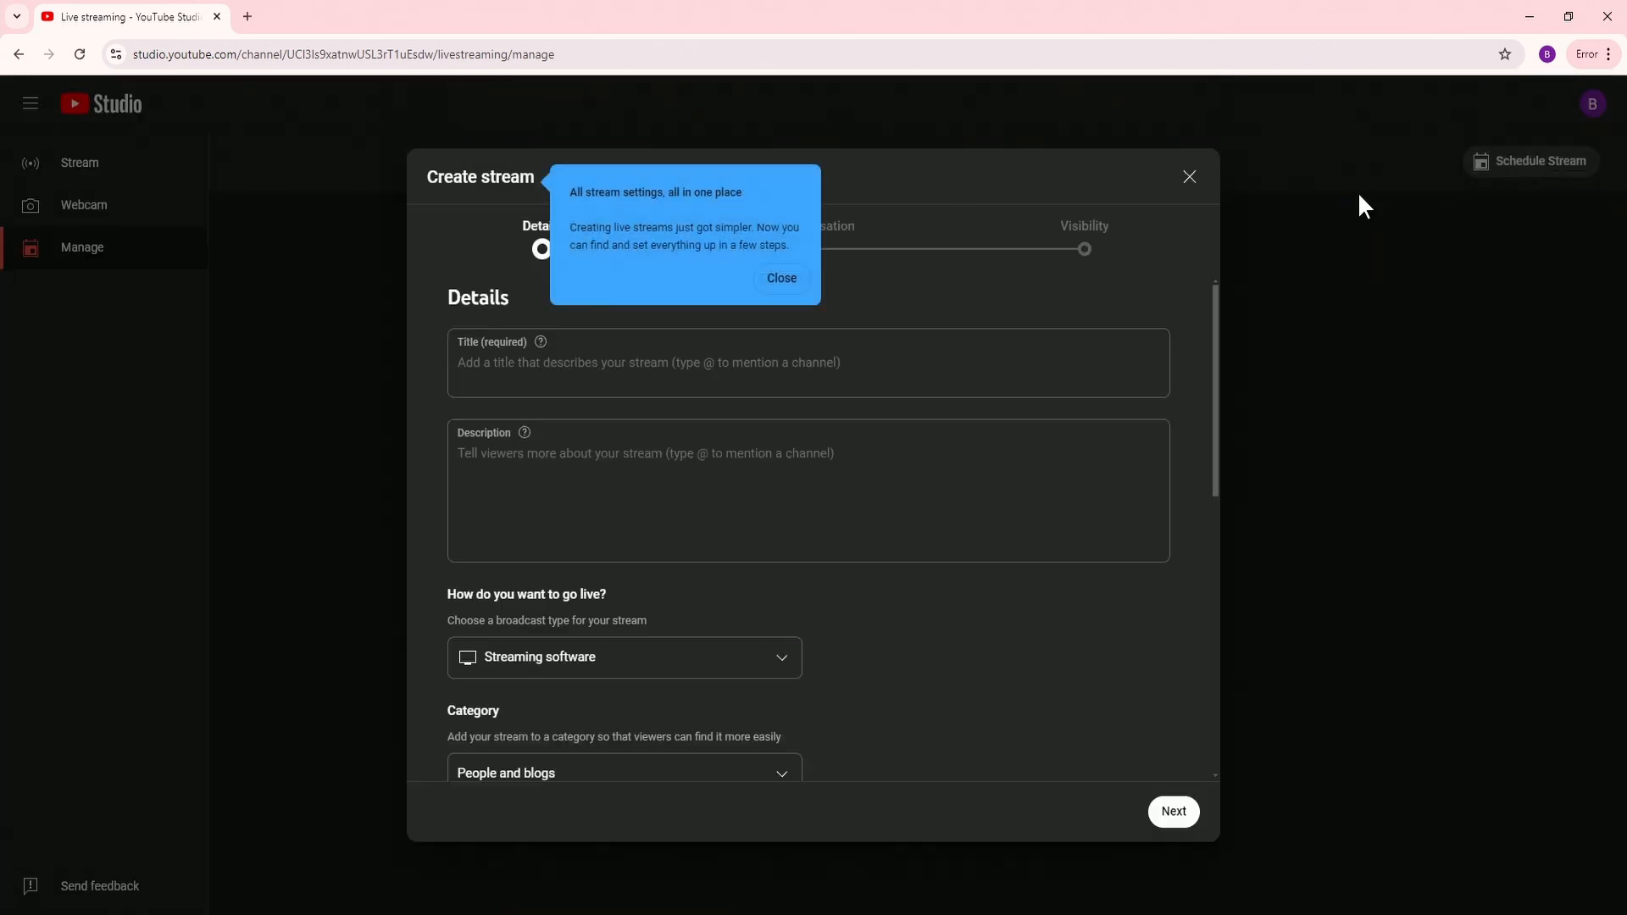
pyautogui.click(786, 277)
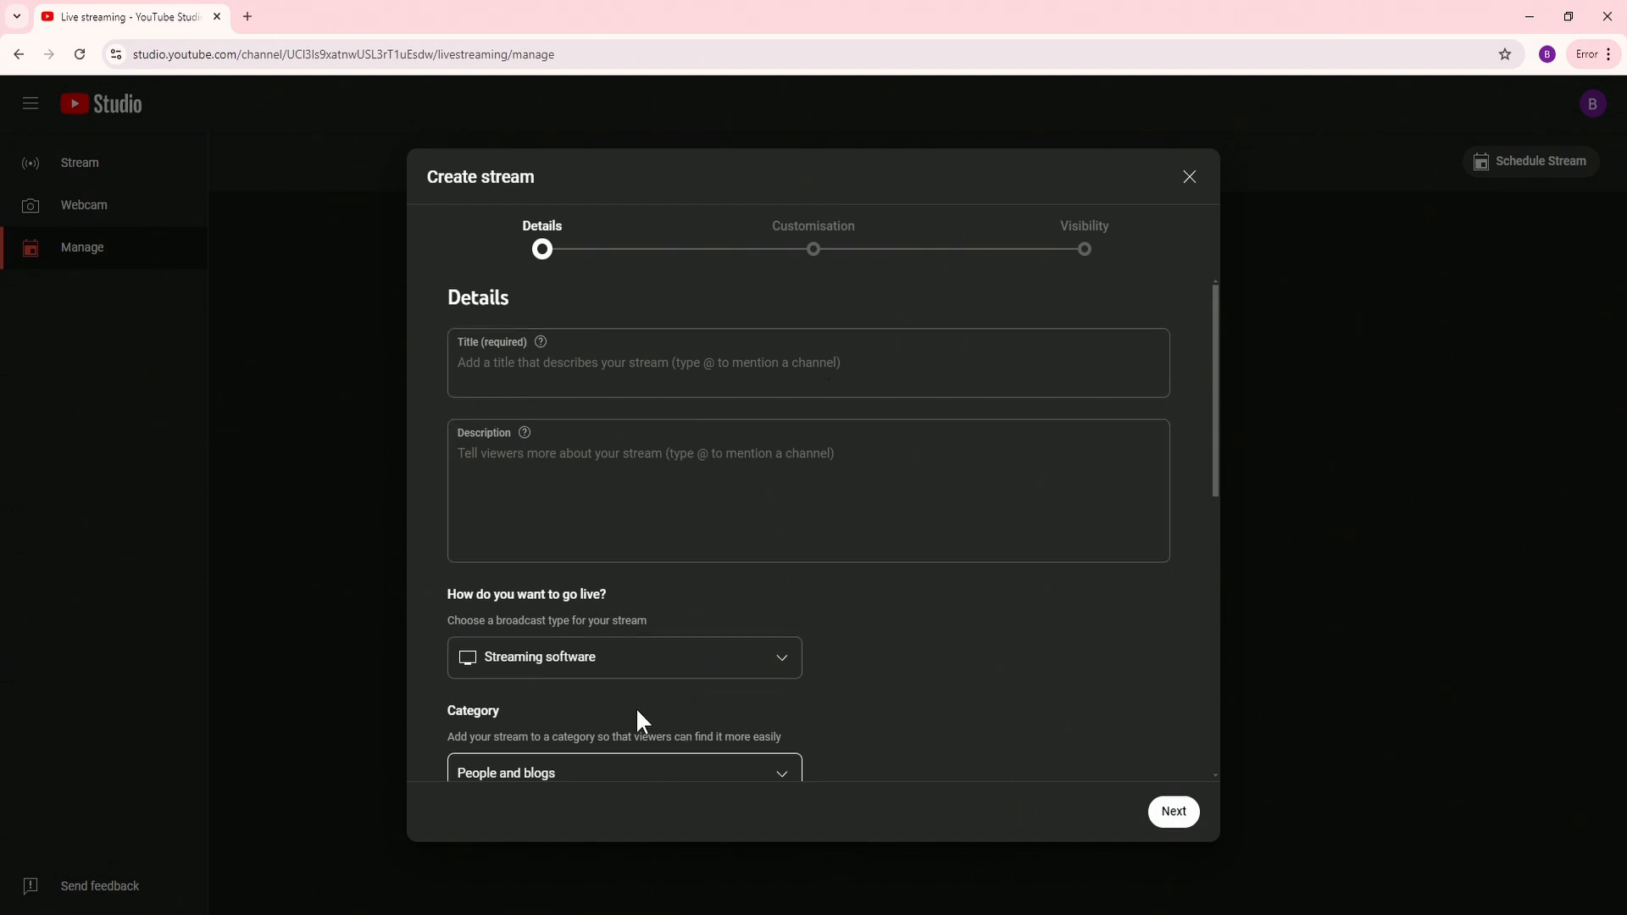
pyautogui.click(537, 370)
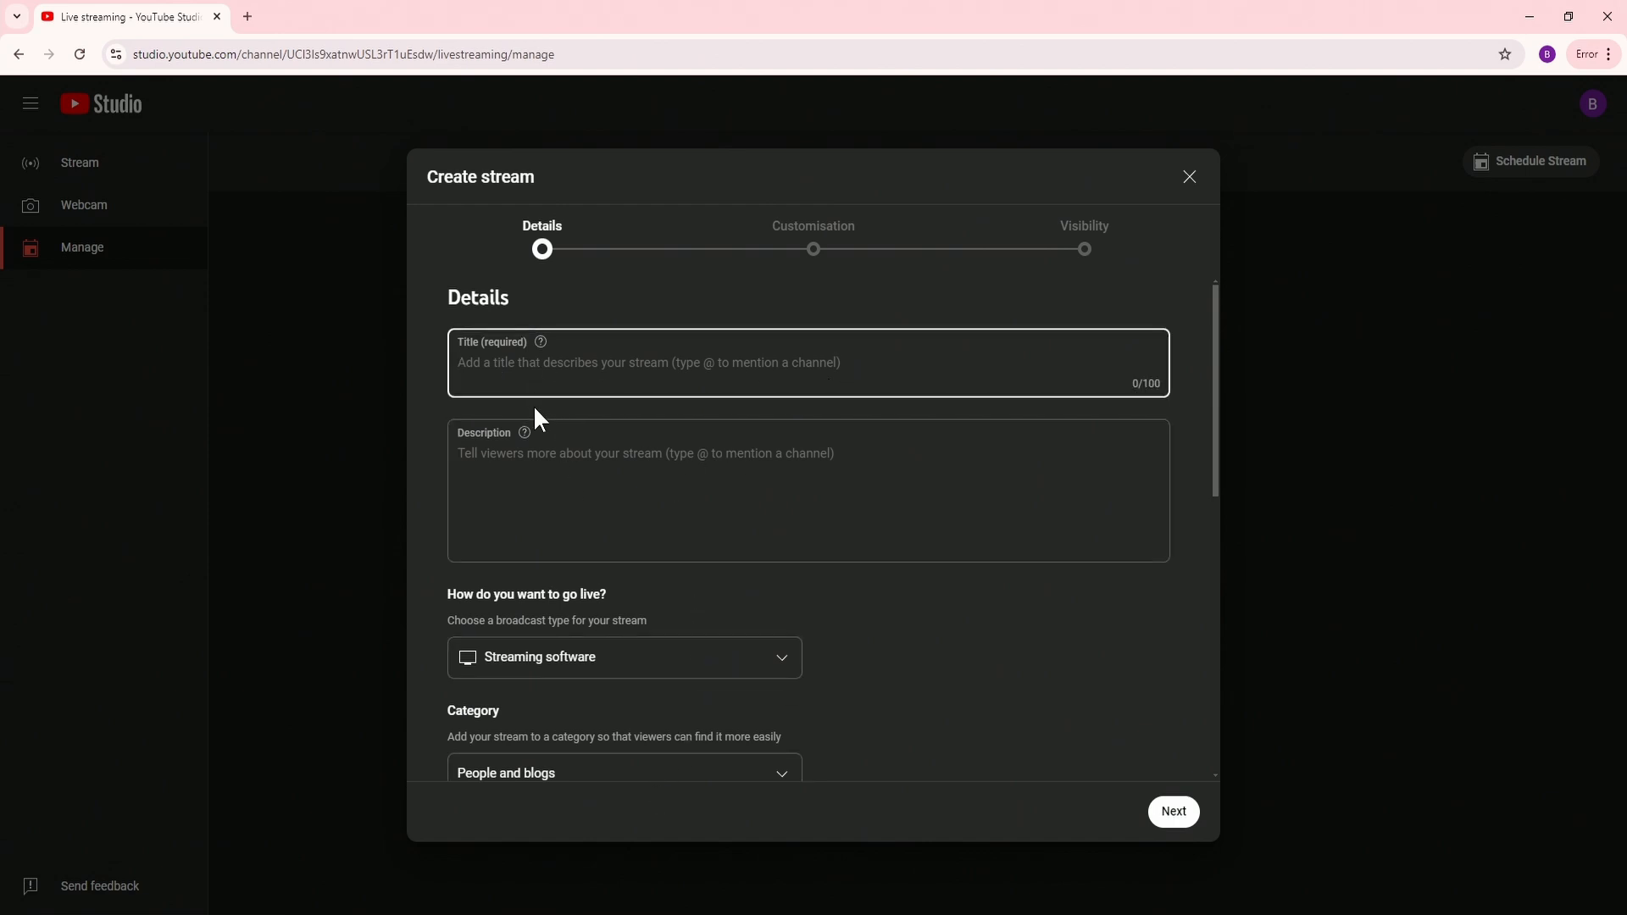
pyautogui.write('Празничен')
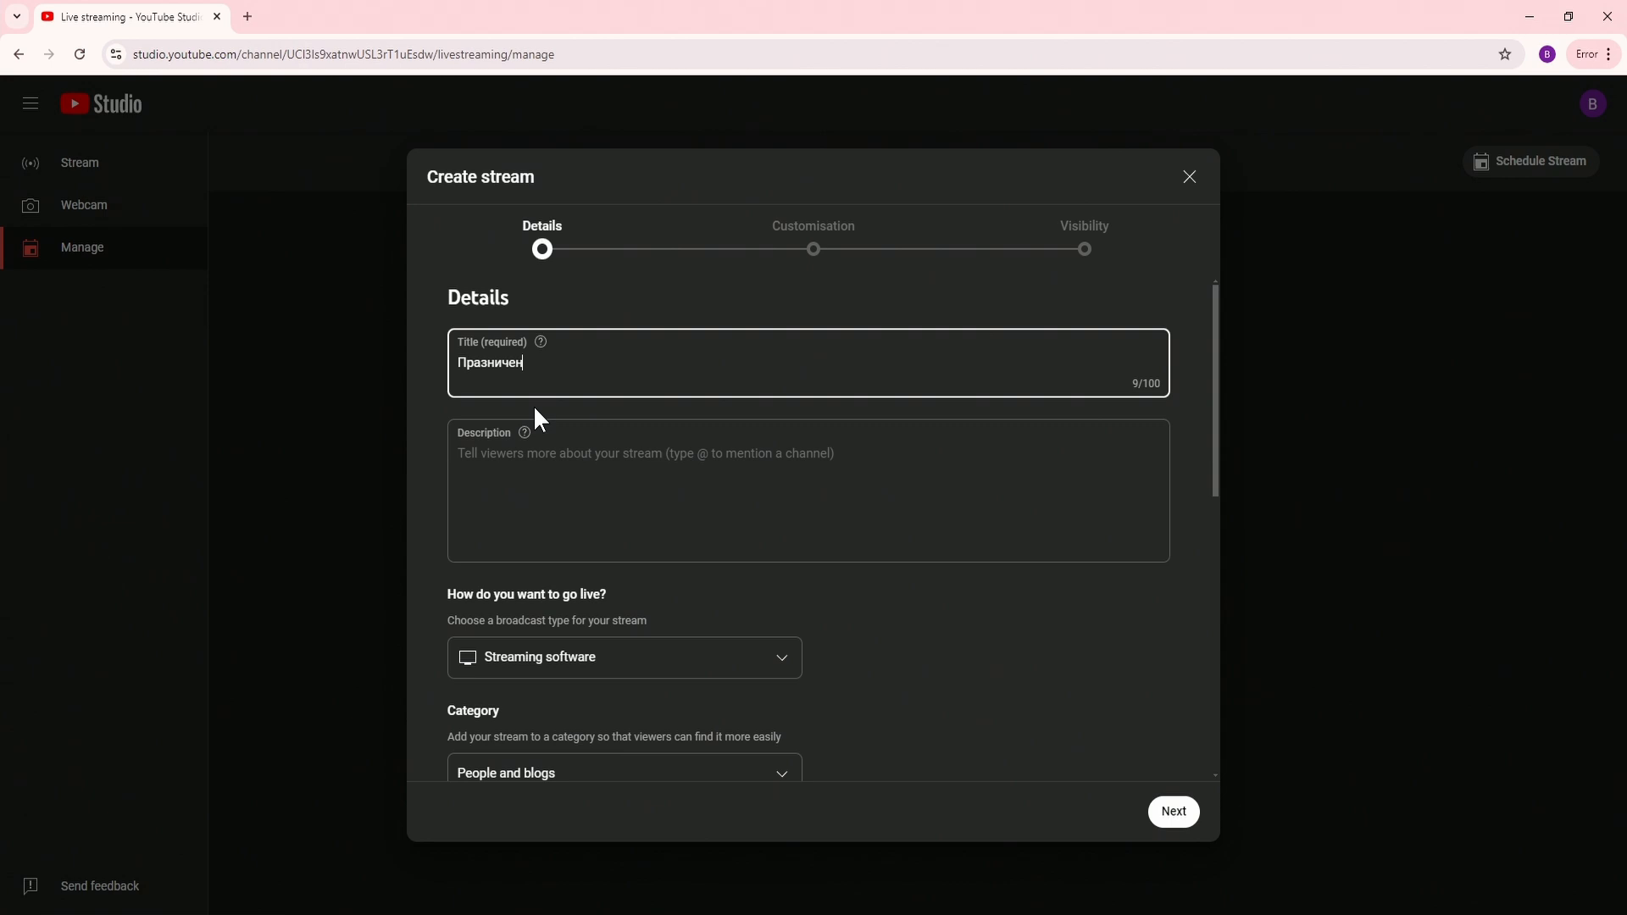
pyautogui.write(' концерт на училището')
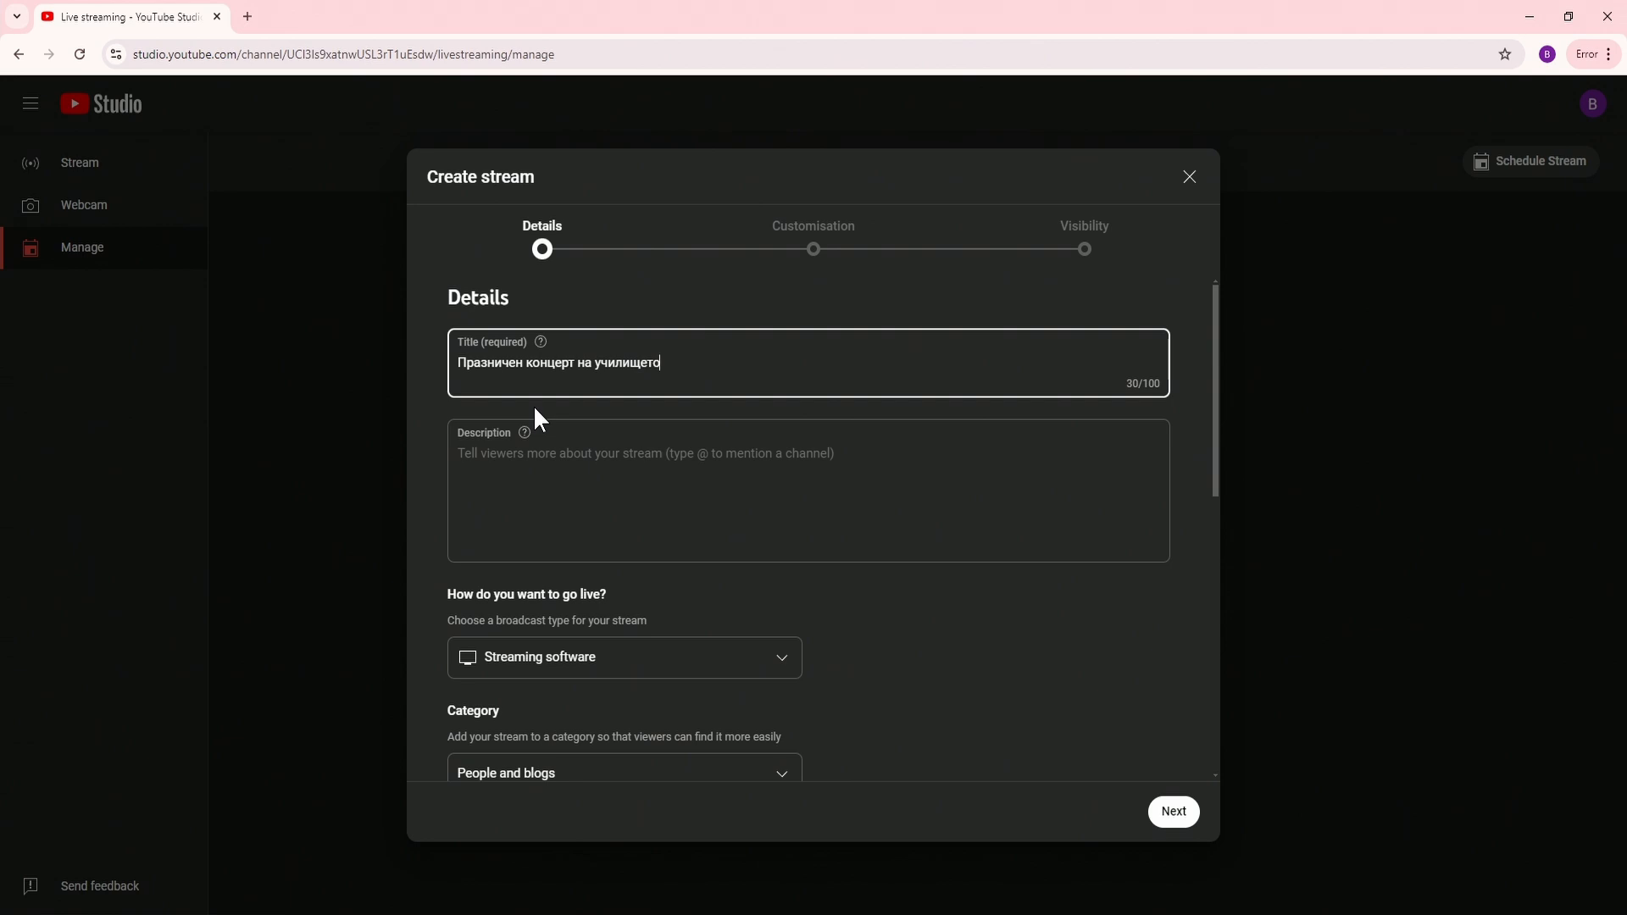
# - Enter the stream description Празничен концерт по случай патронния празник на СУ "Иван Вазов"
pyautogui.click(494, 457)
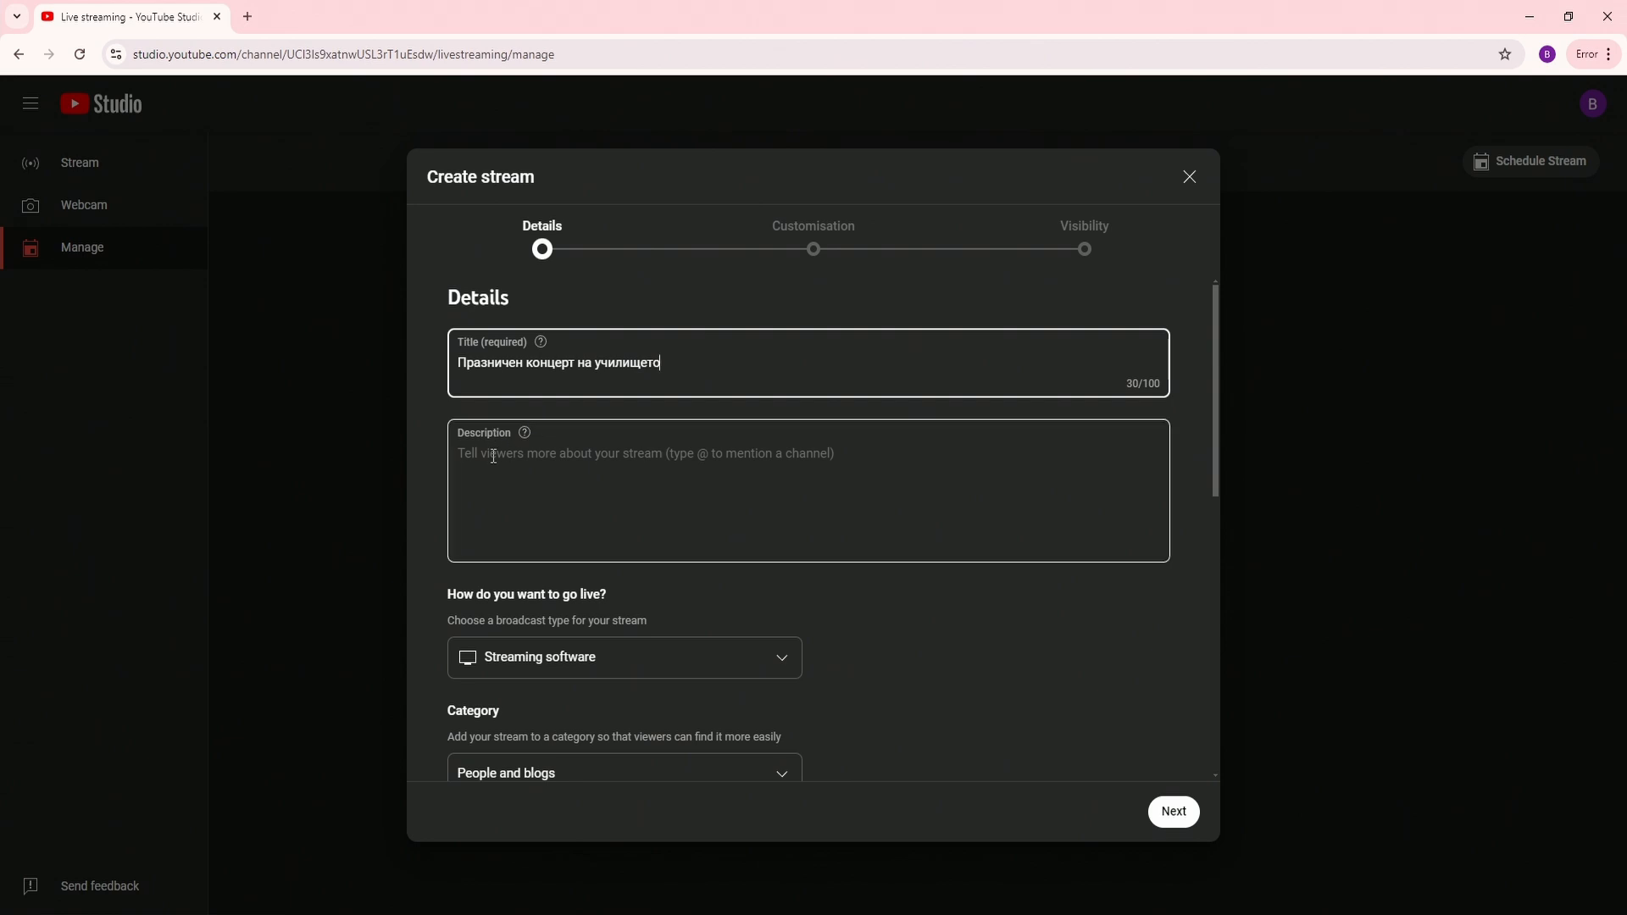
pyautogui.click(610, 465)
pyautogui.write('П')
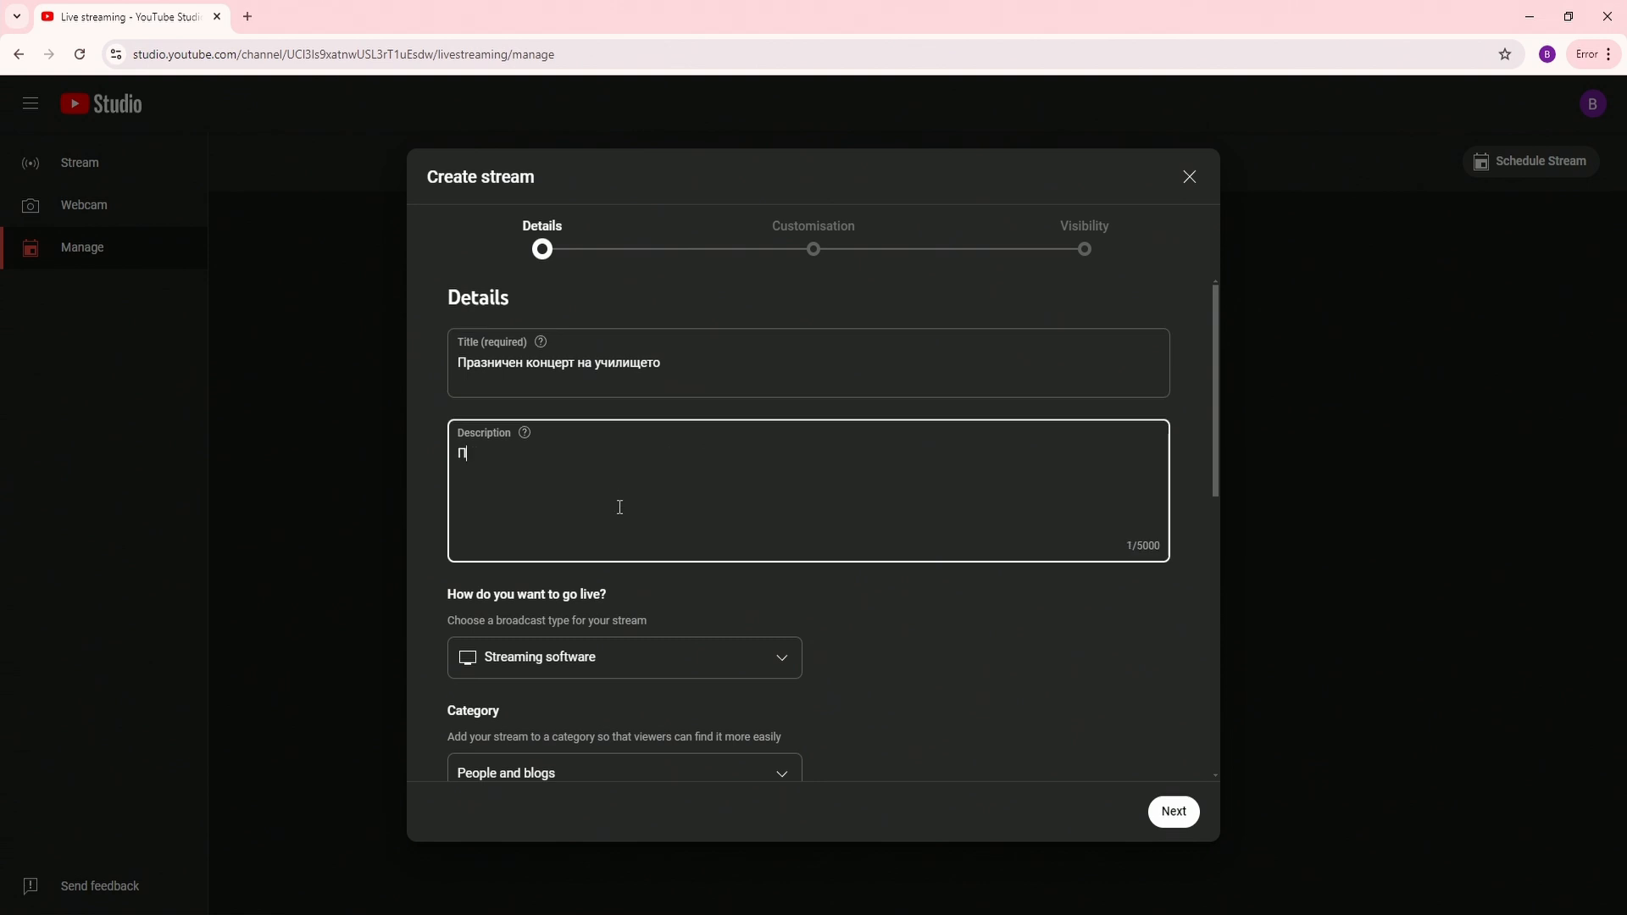
pyautogui.write('разничен концерт по слузай патронния празник на С')
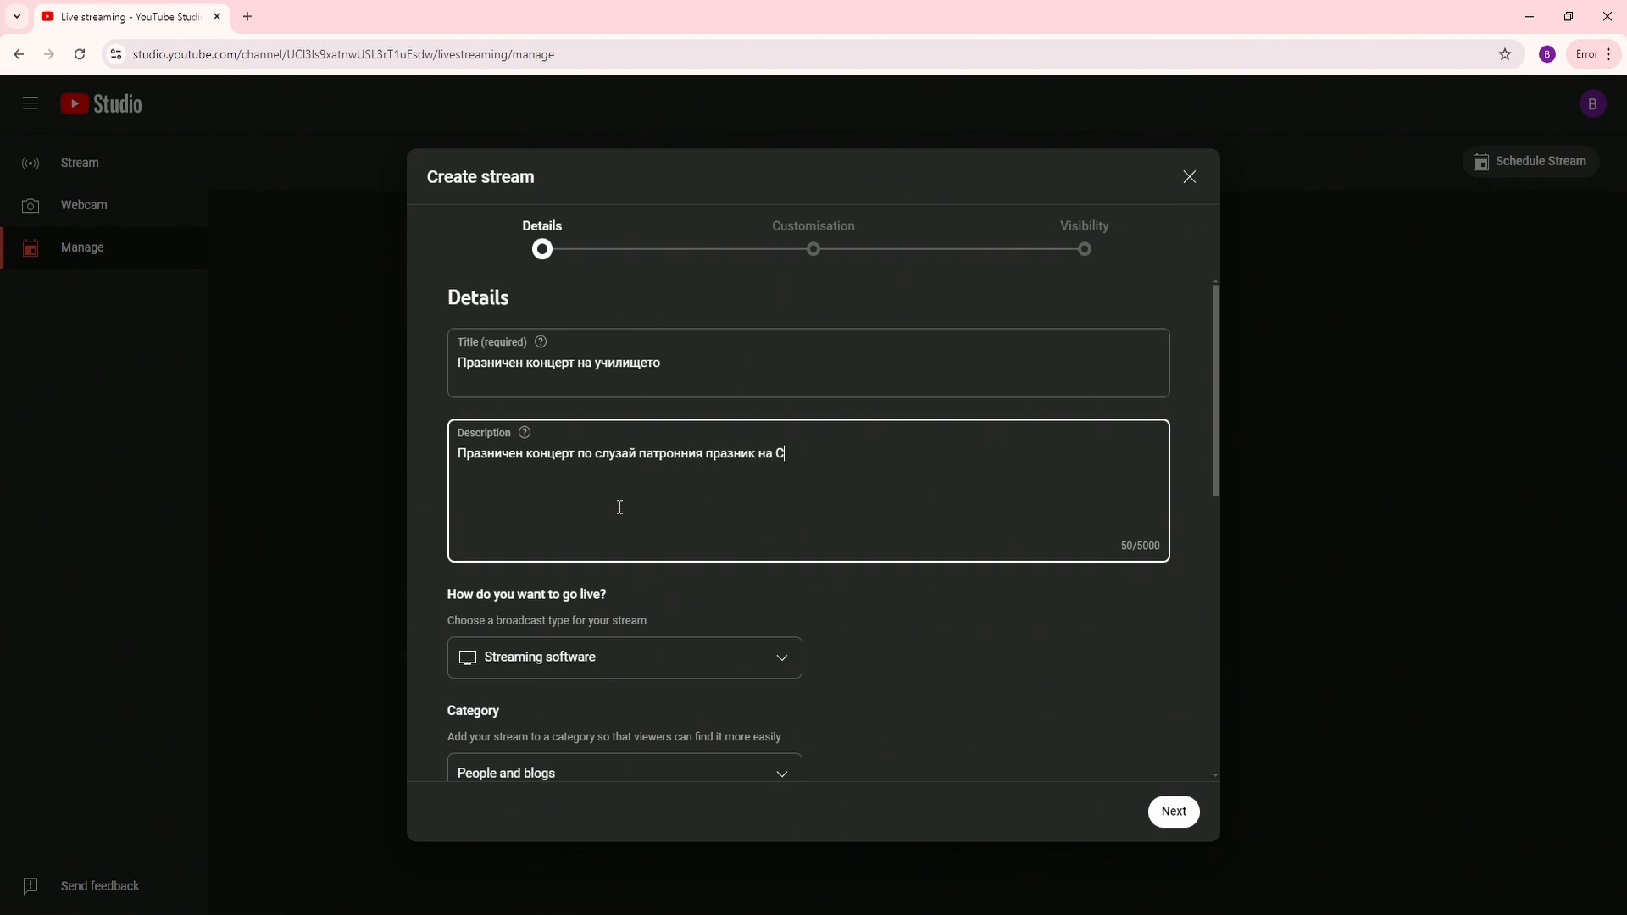
pyautogui.write('У "Иван Вазов')
pyautogui.press('BackSpace')
pyautogui.write('ч')
# - Keep Streaming software as the broadcast type and set the stream's category to Education
pyautogui.scroll(-1, 724, 610)
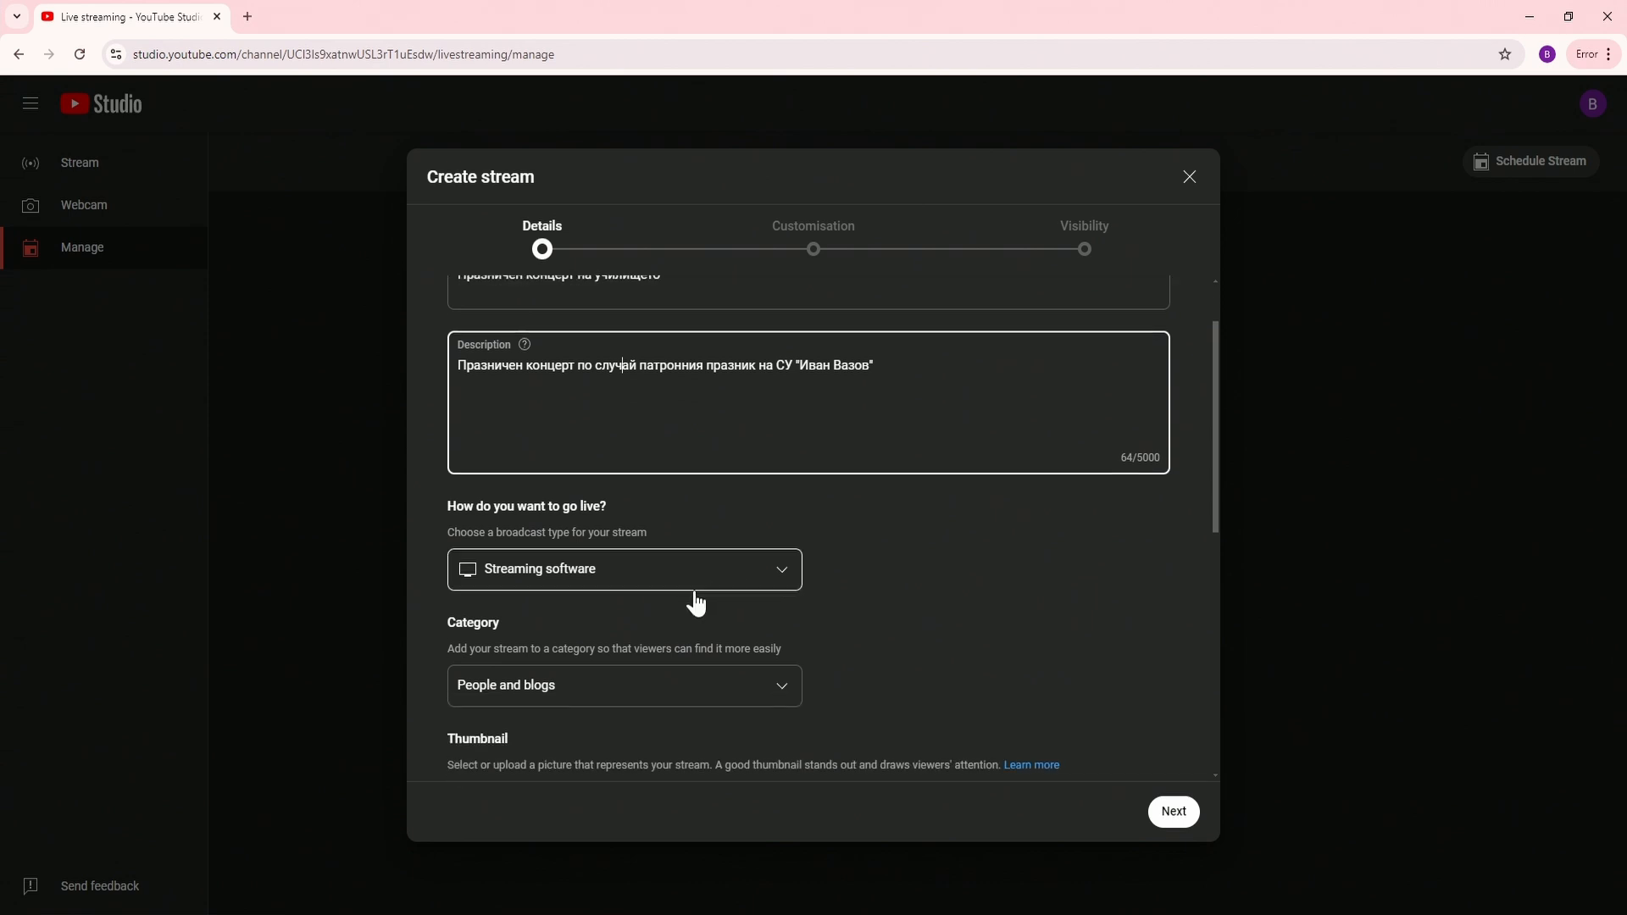
pyautogui.click(527, 580)
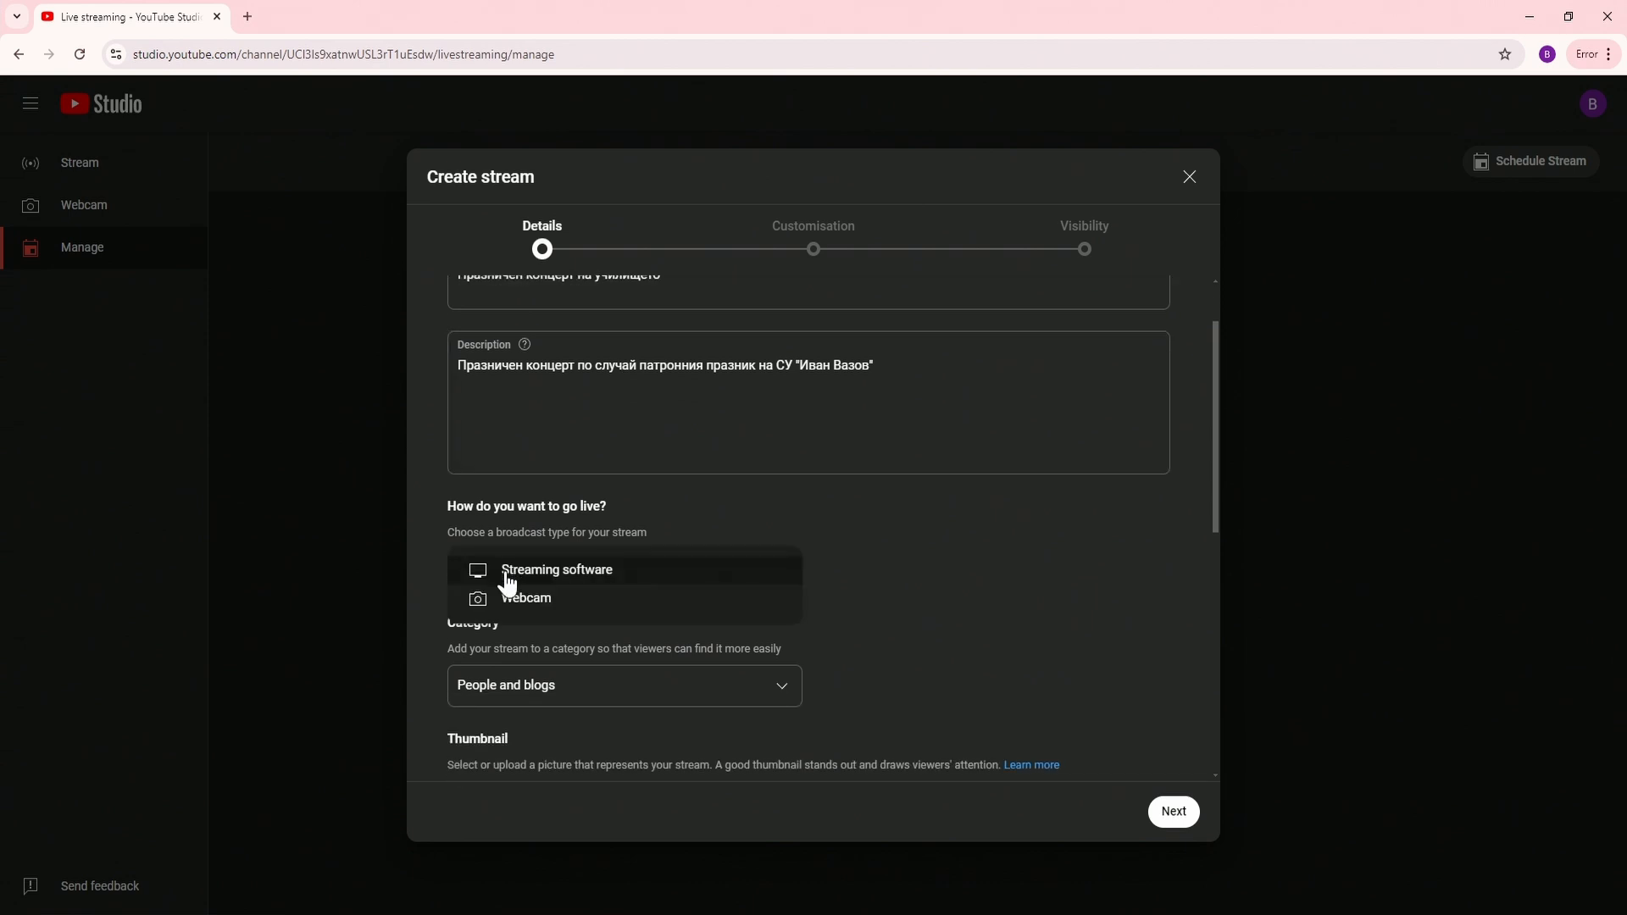
pyautogui.click(662, 574)
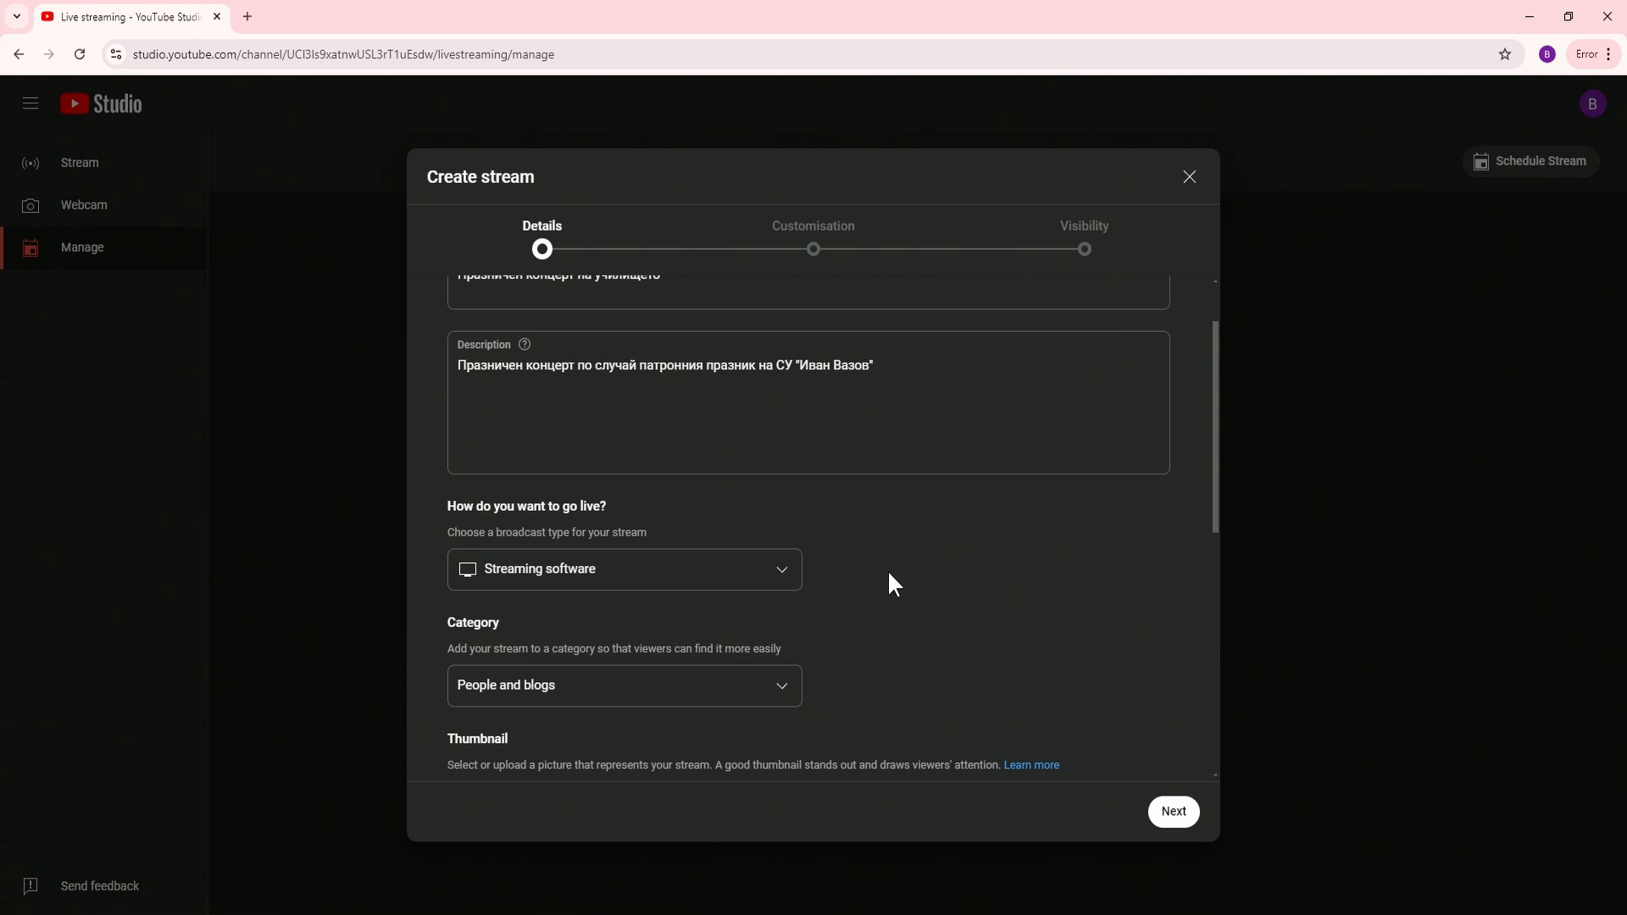
pyautogui.scroll(-1, 923, 615)
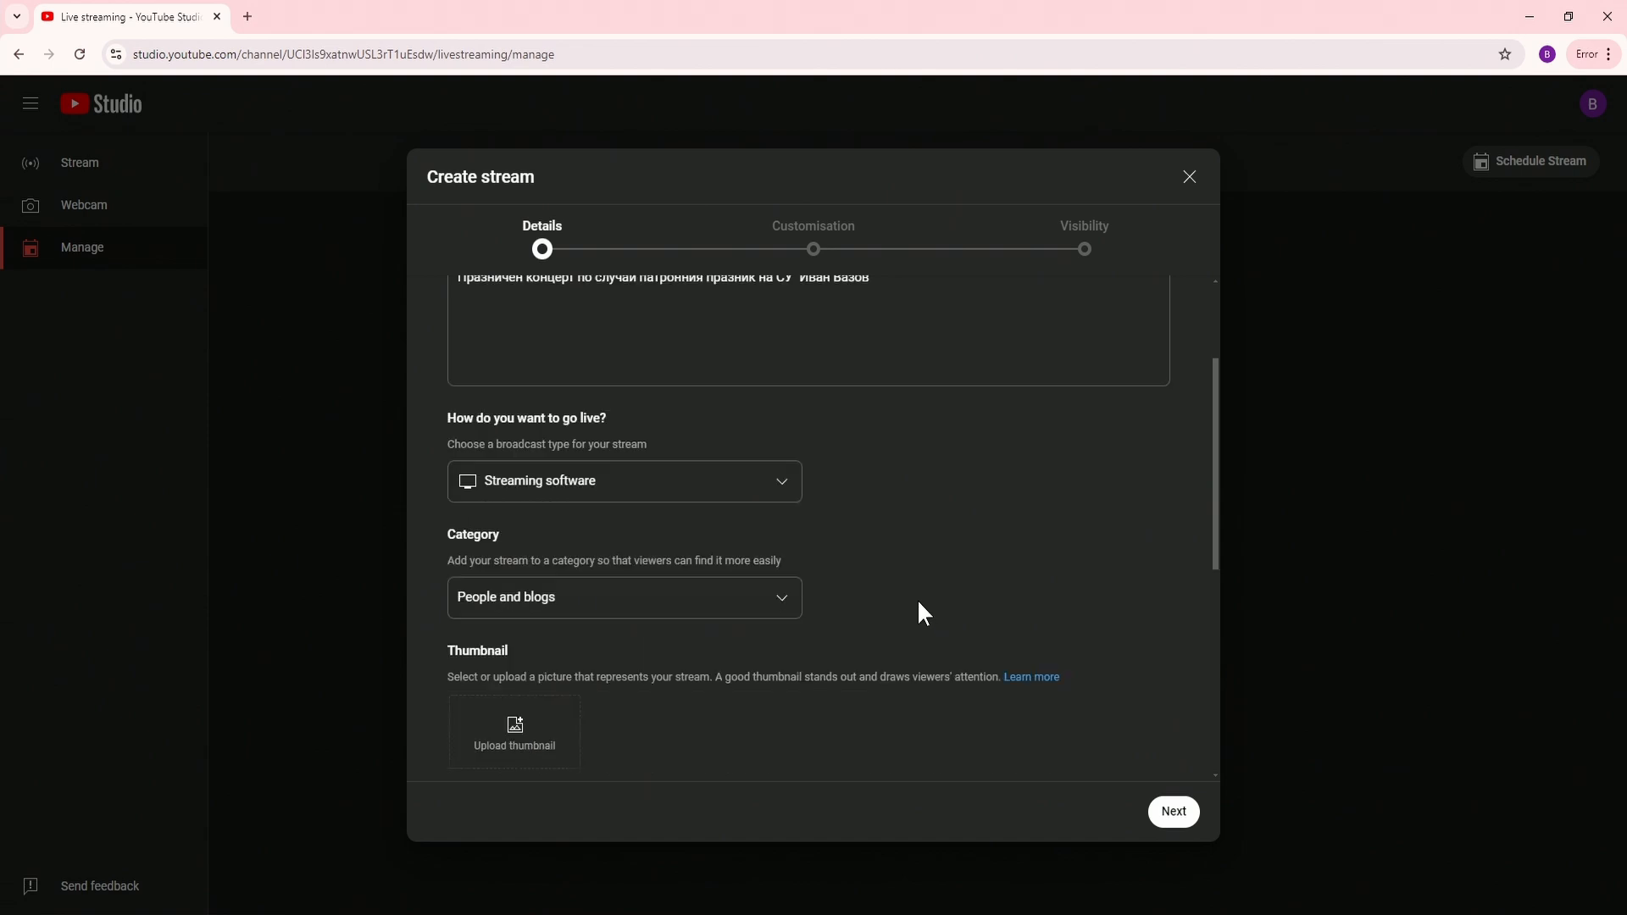
pyautogui.click(778, 603)
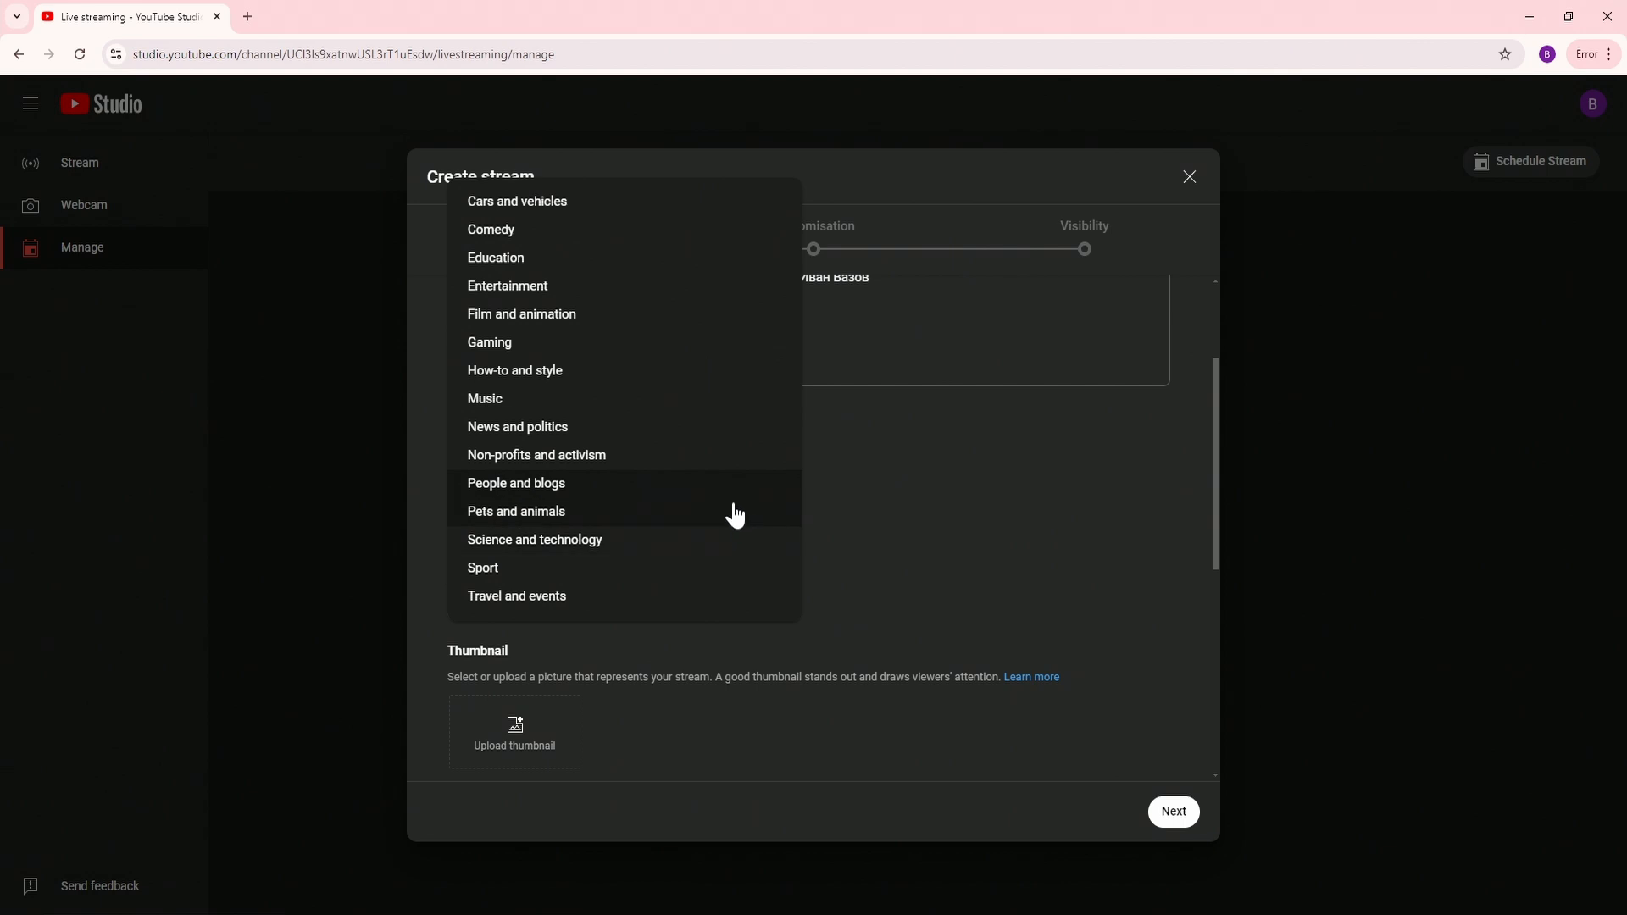
pyautogui.click(635, 260)
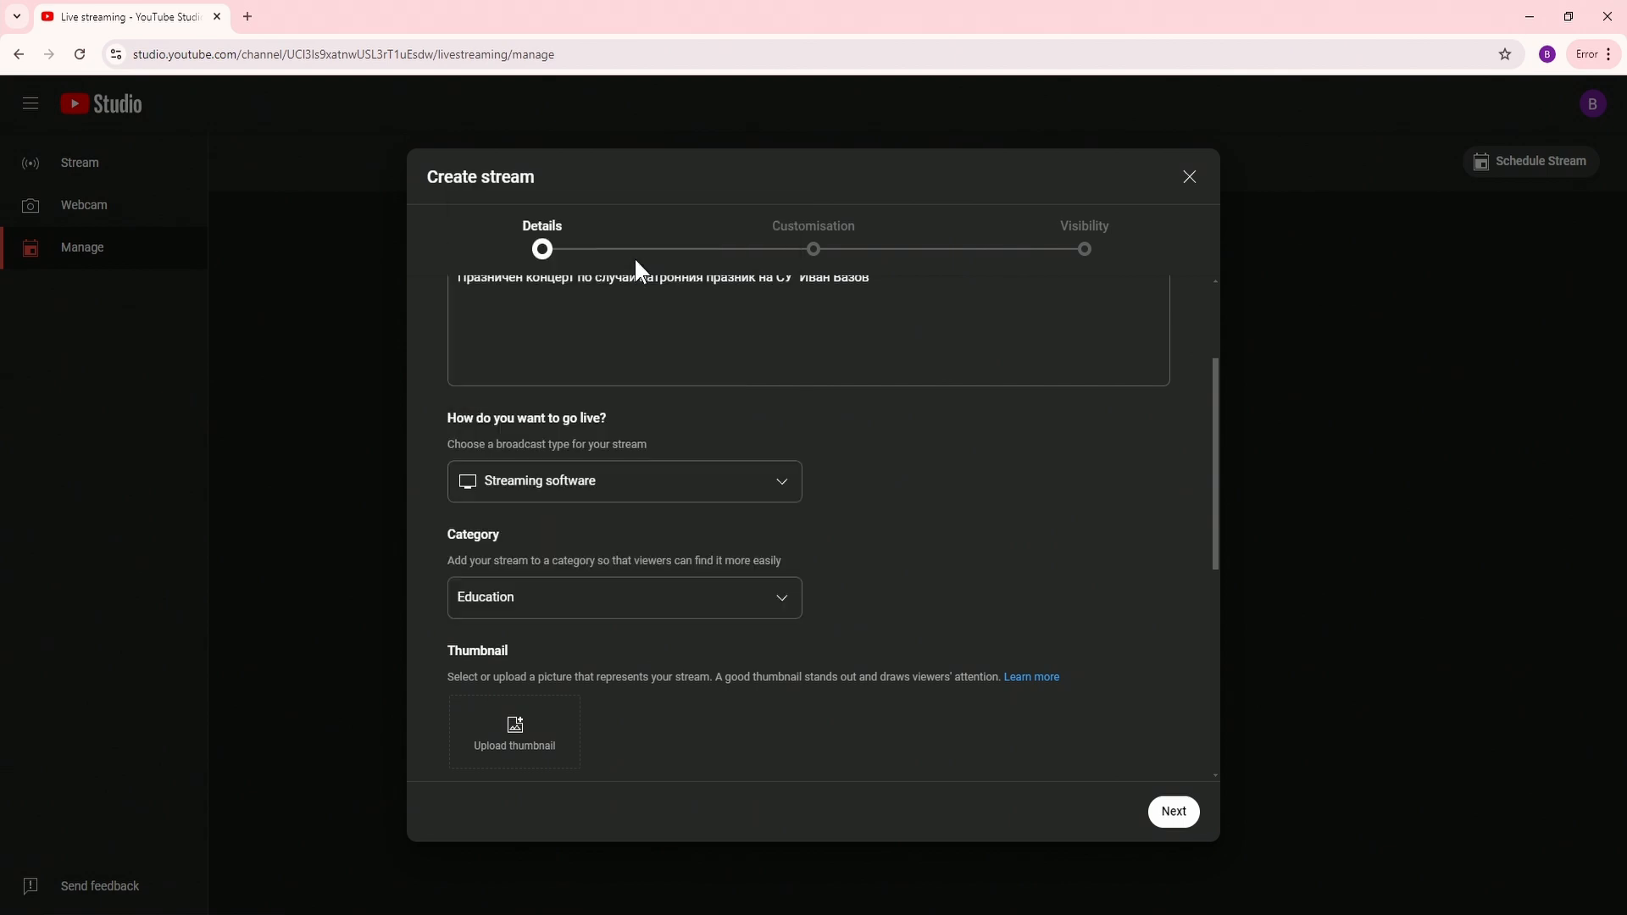
# - Upload Празничен Концерт.jpg from the Epizod 09 folder as the stream's thumbnail
pyautogui.scroll(-3, 832, 581)
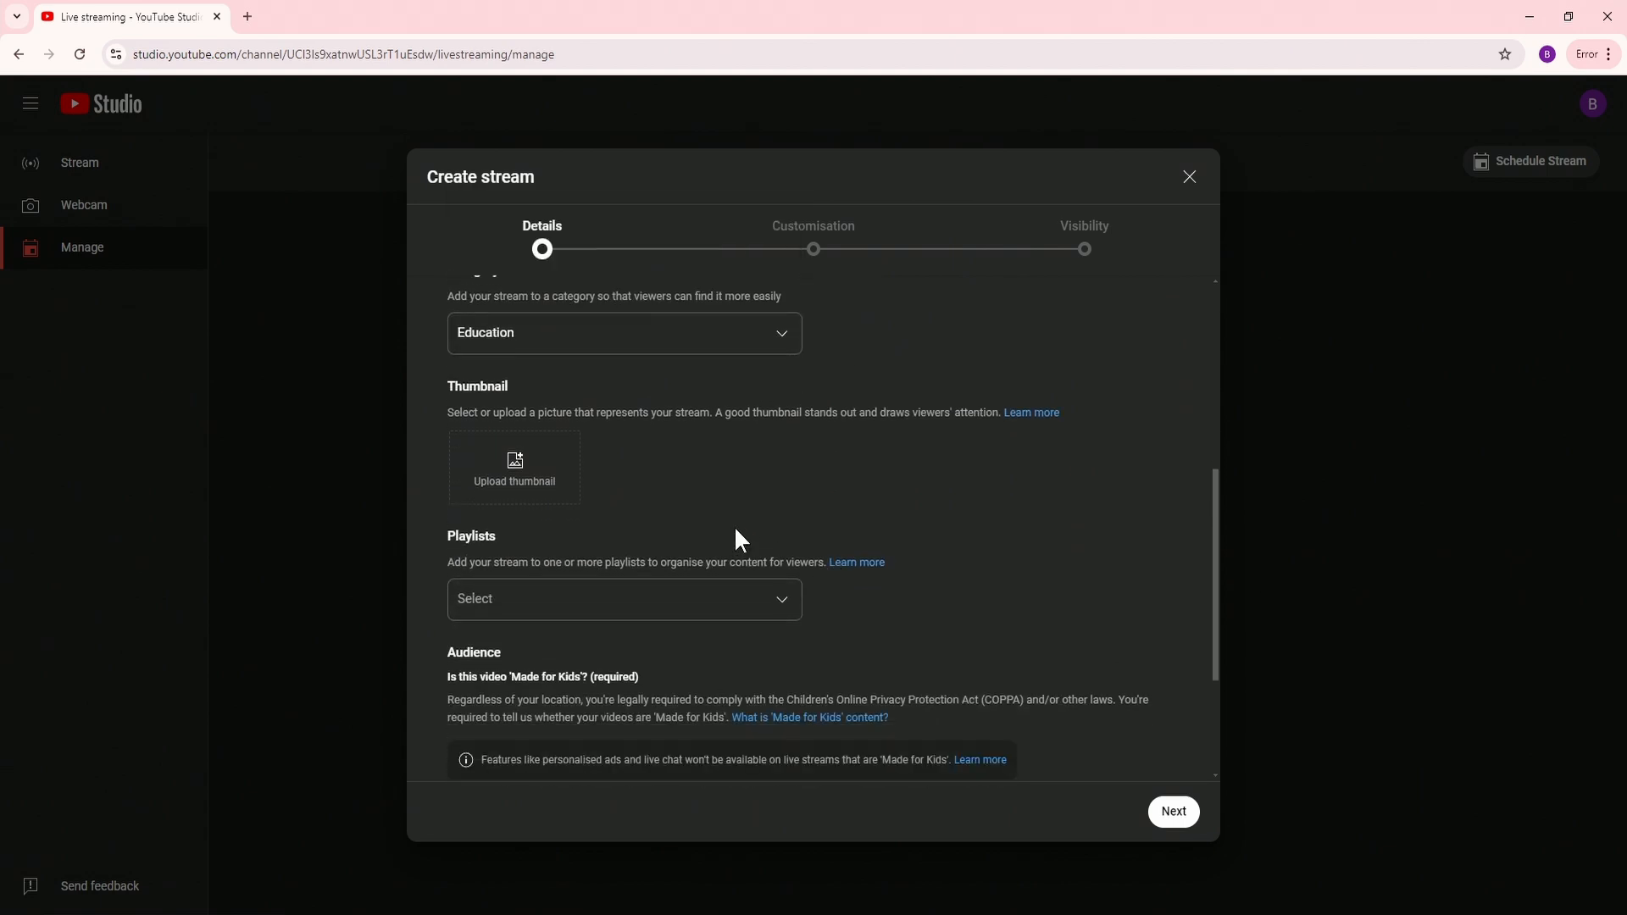
pyautogui.click(516, 468)
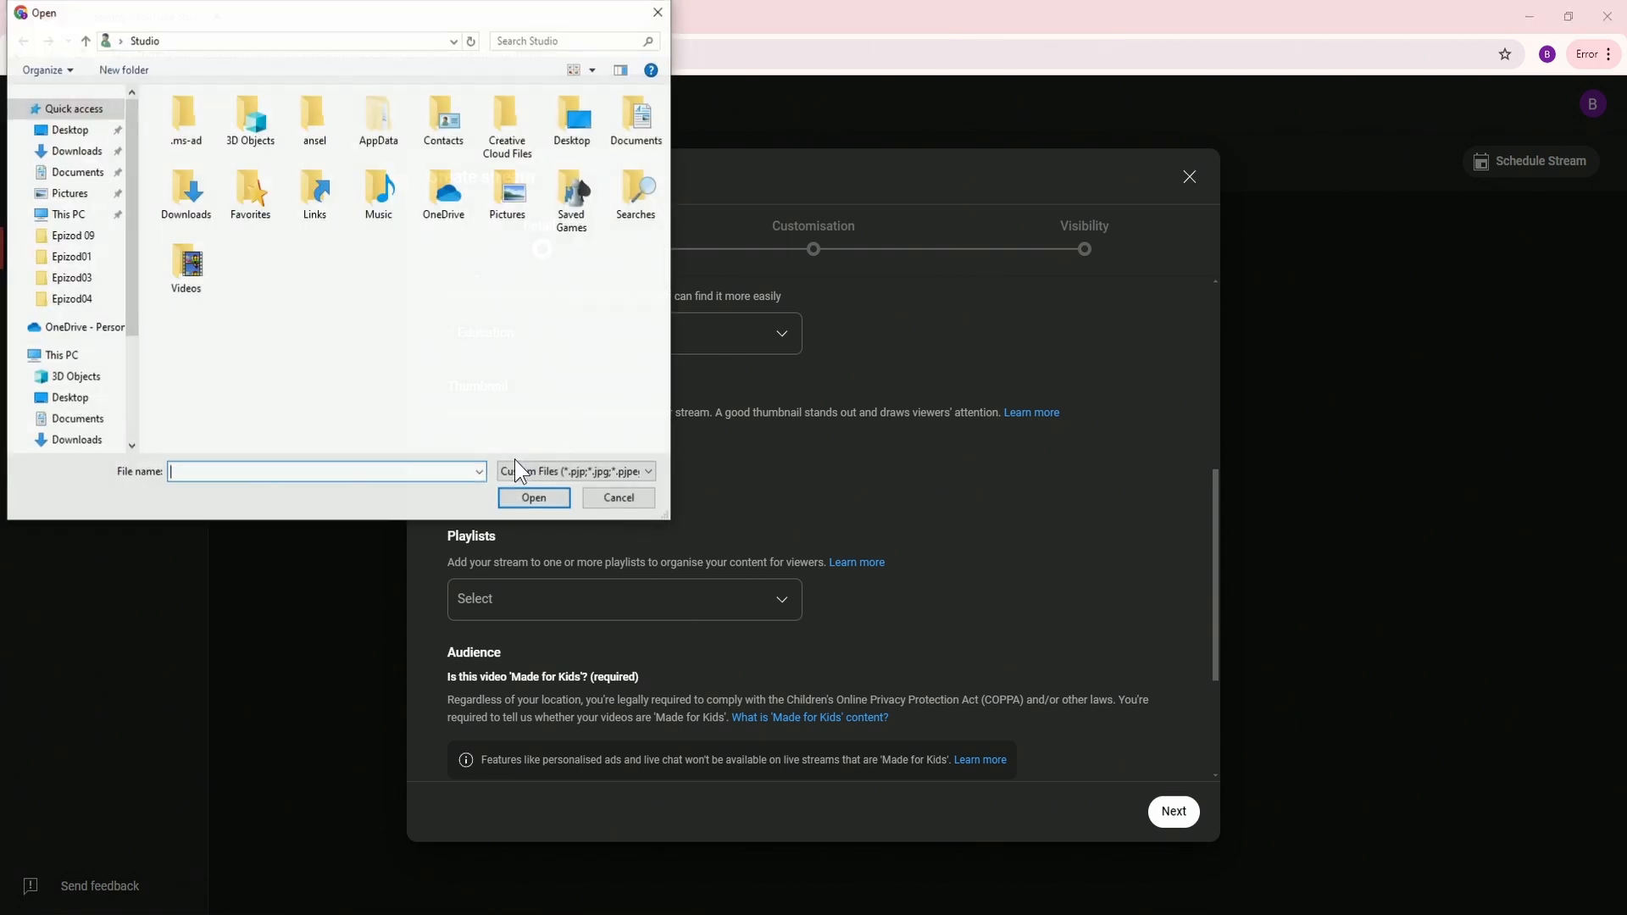
pyautogui.click(72, 237)
pyautogui.click(199, 153)
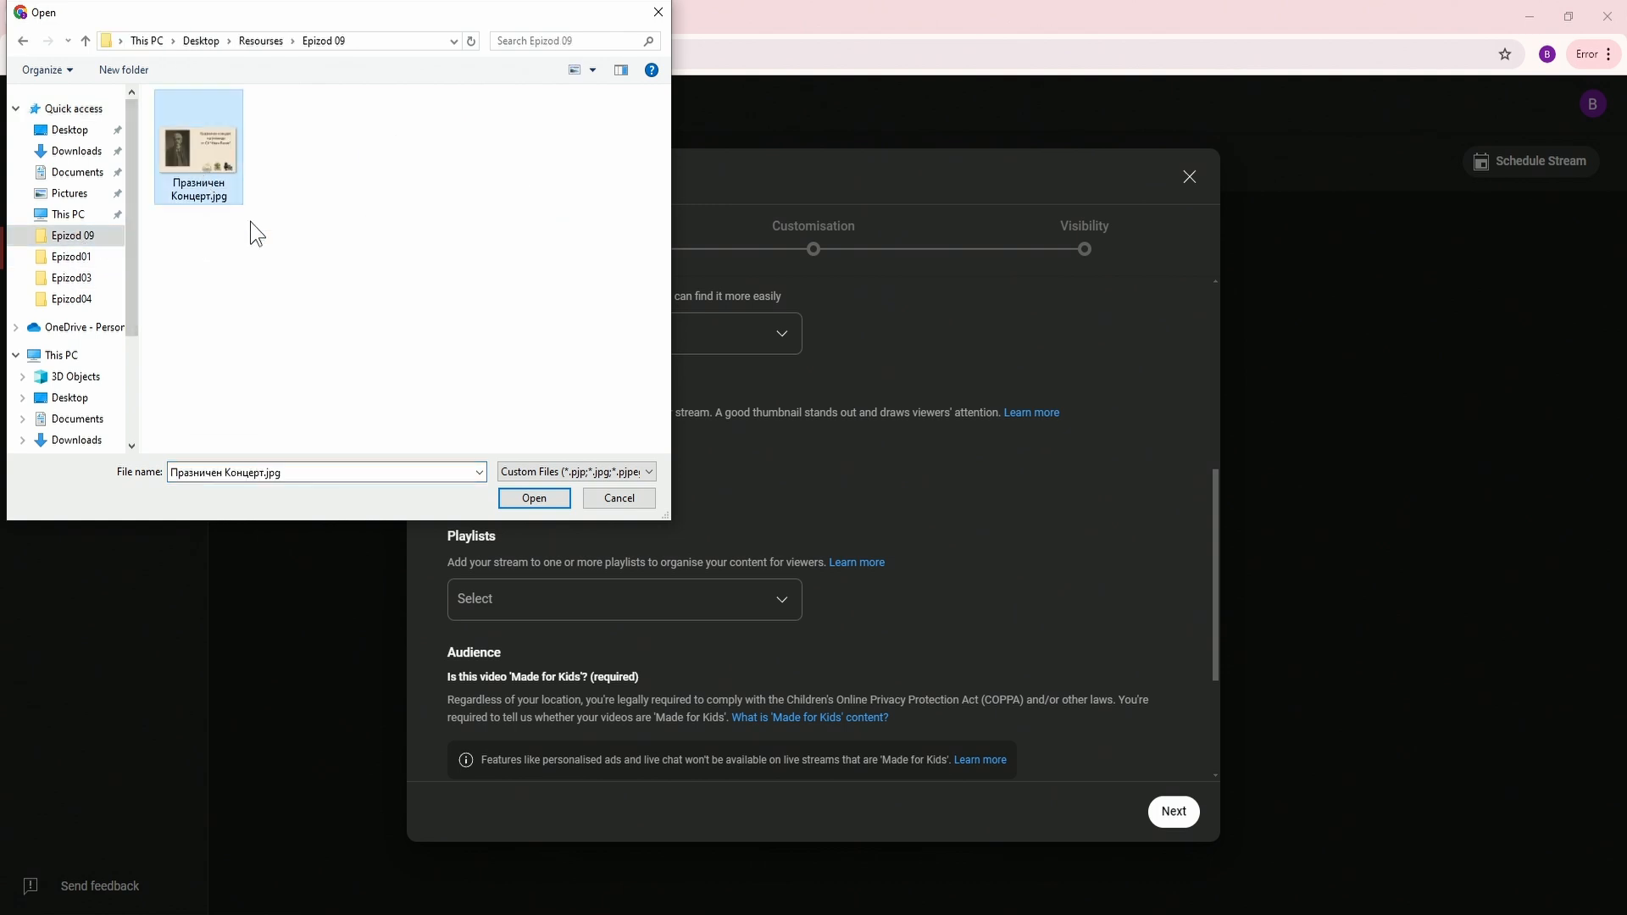
pyautogui.click(533, 498)
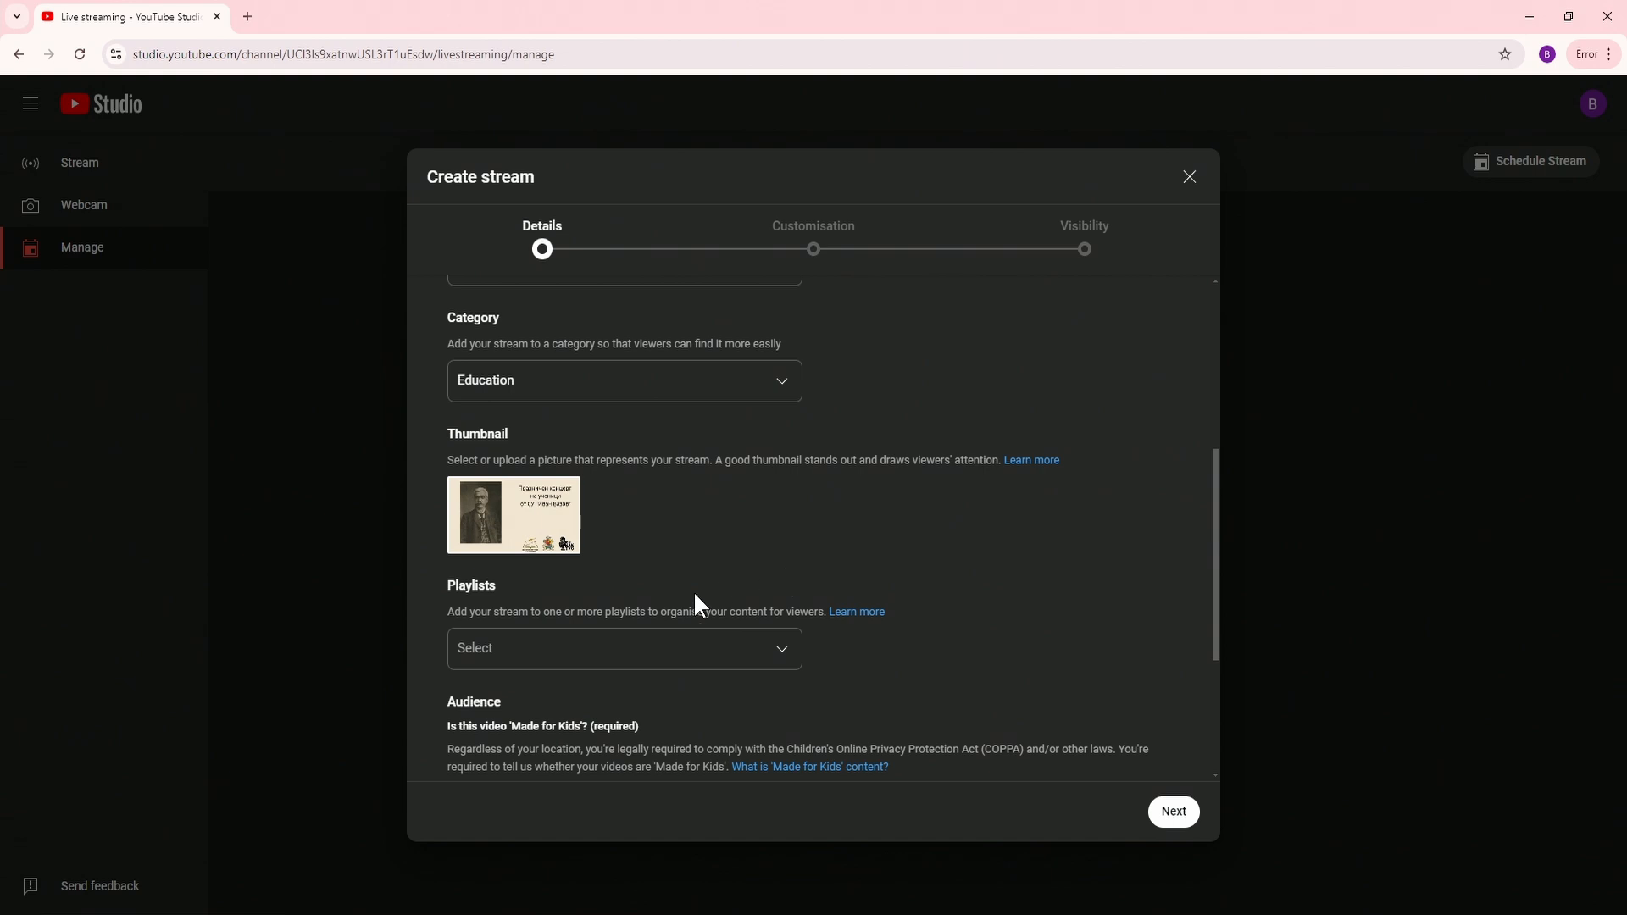
# - Mark the stream as Made for Kids and proceed past the default customisation settings to the visibility settings
pyautogui.scroll(-3, 562, 700)
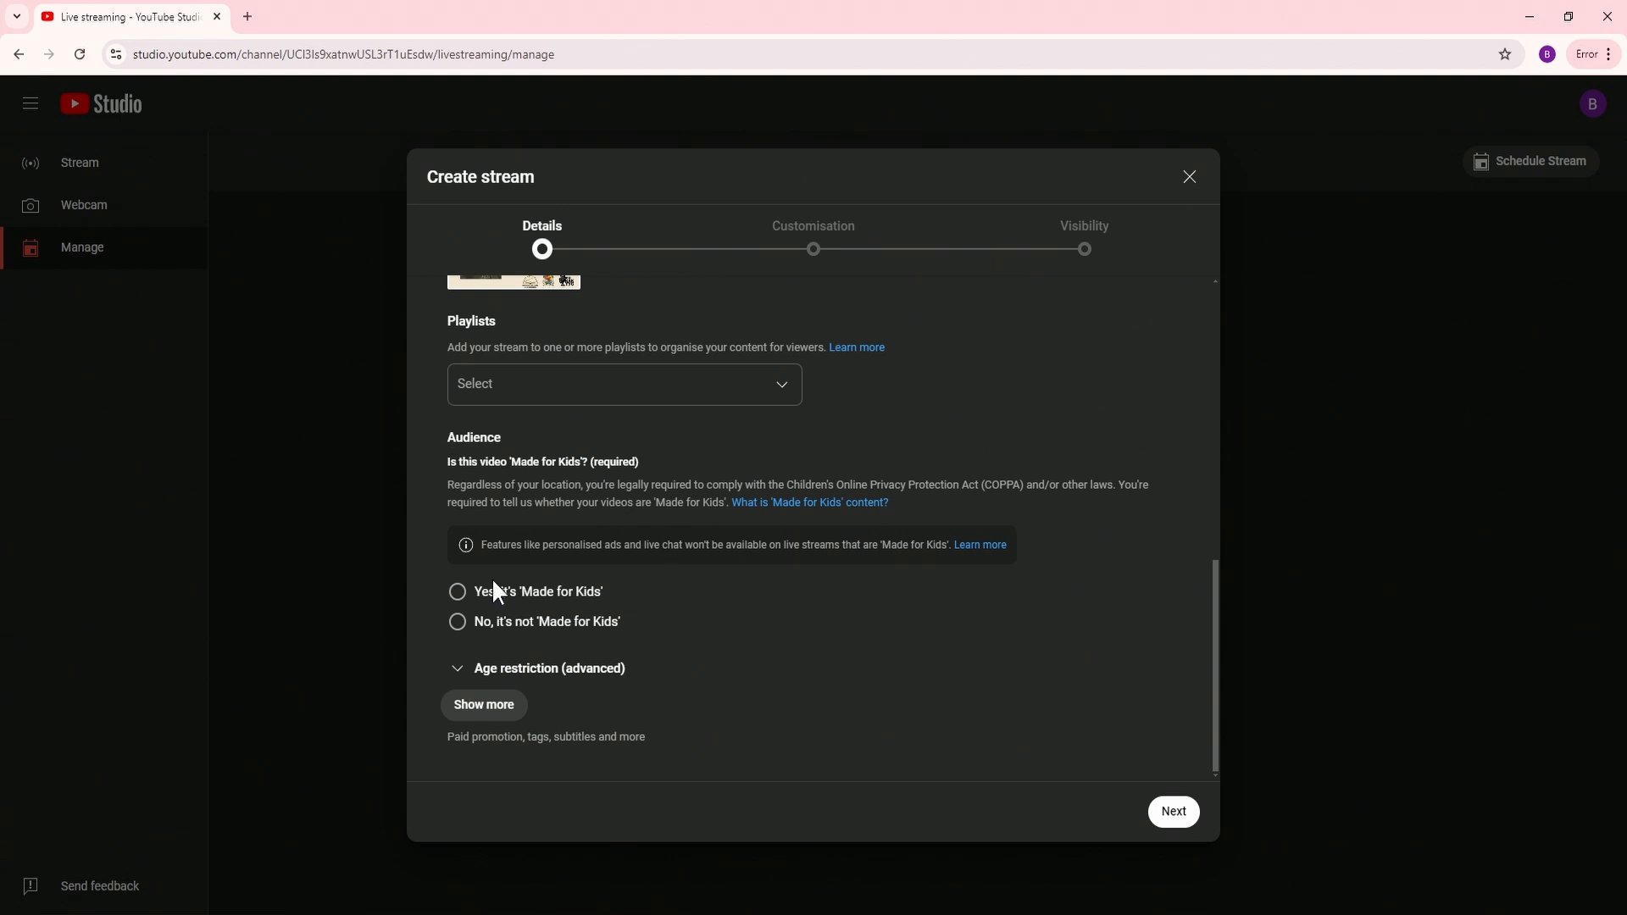
pyautogui.click(459, 593)
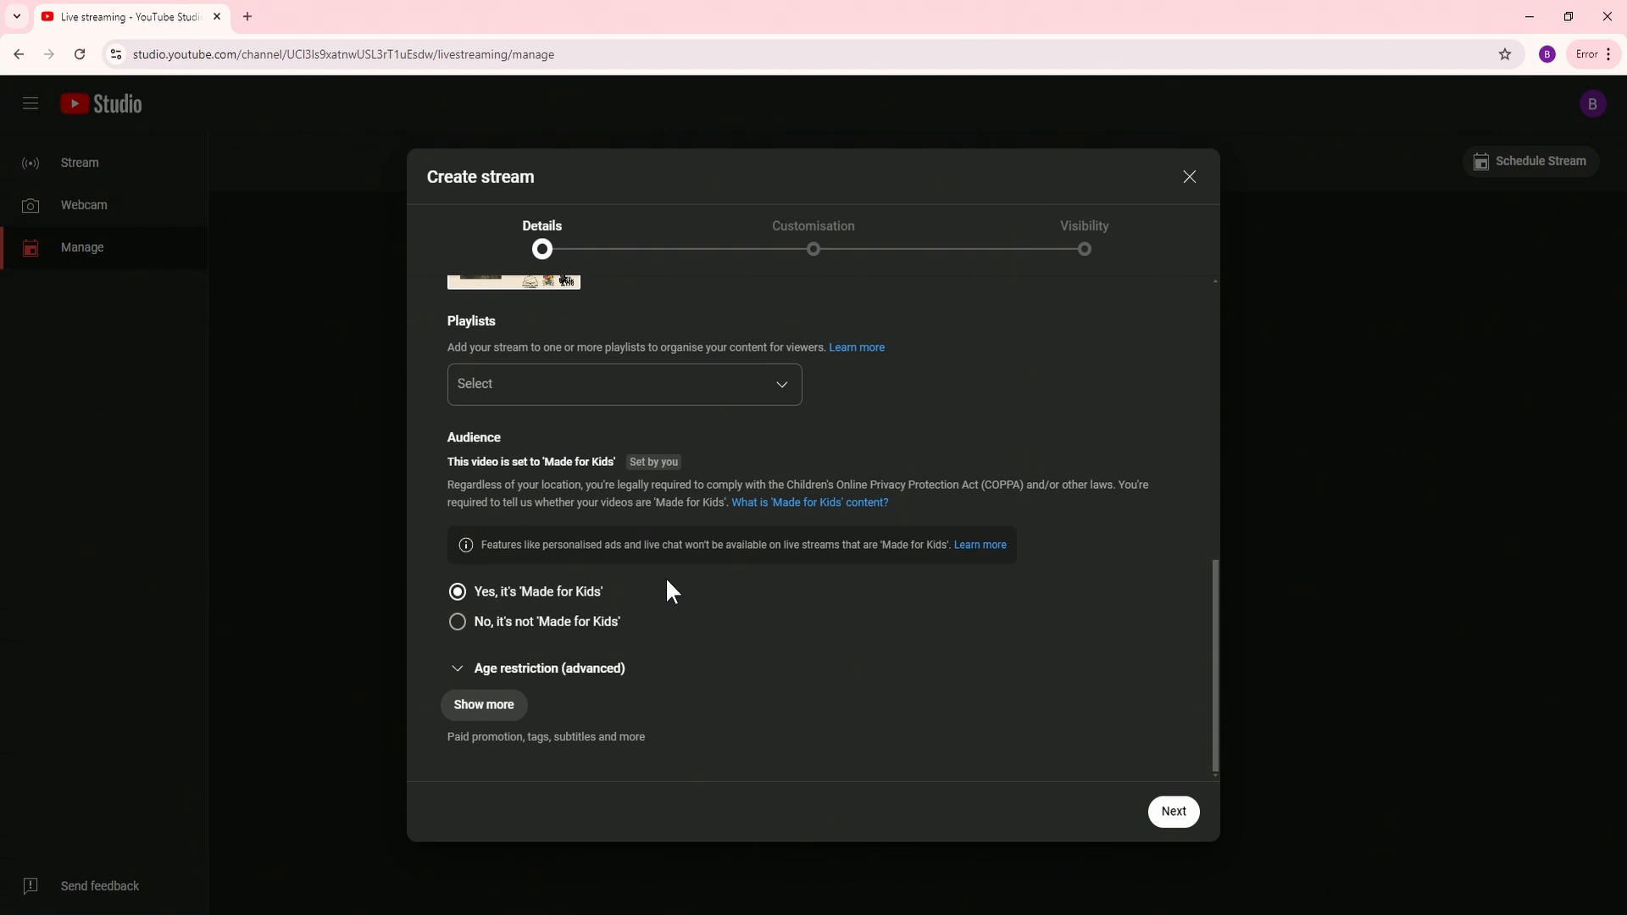
pyautogui.click(1157, 816)
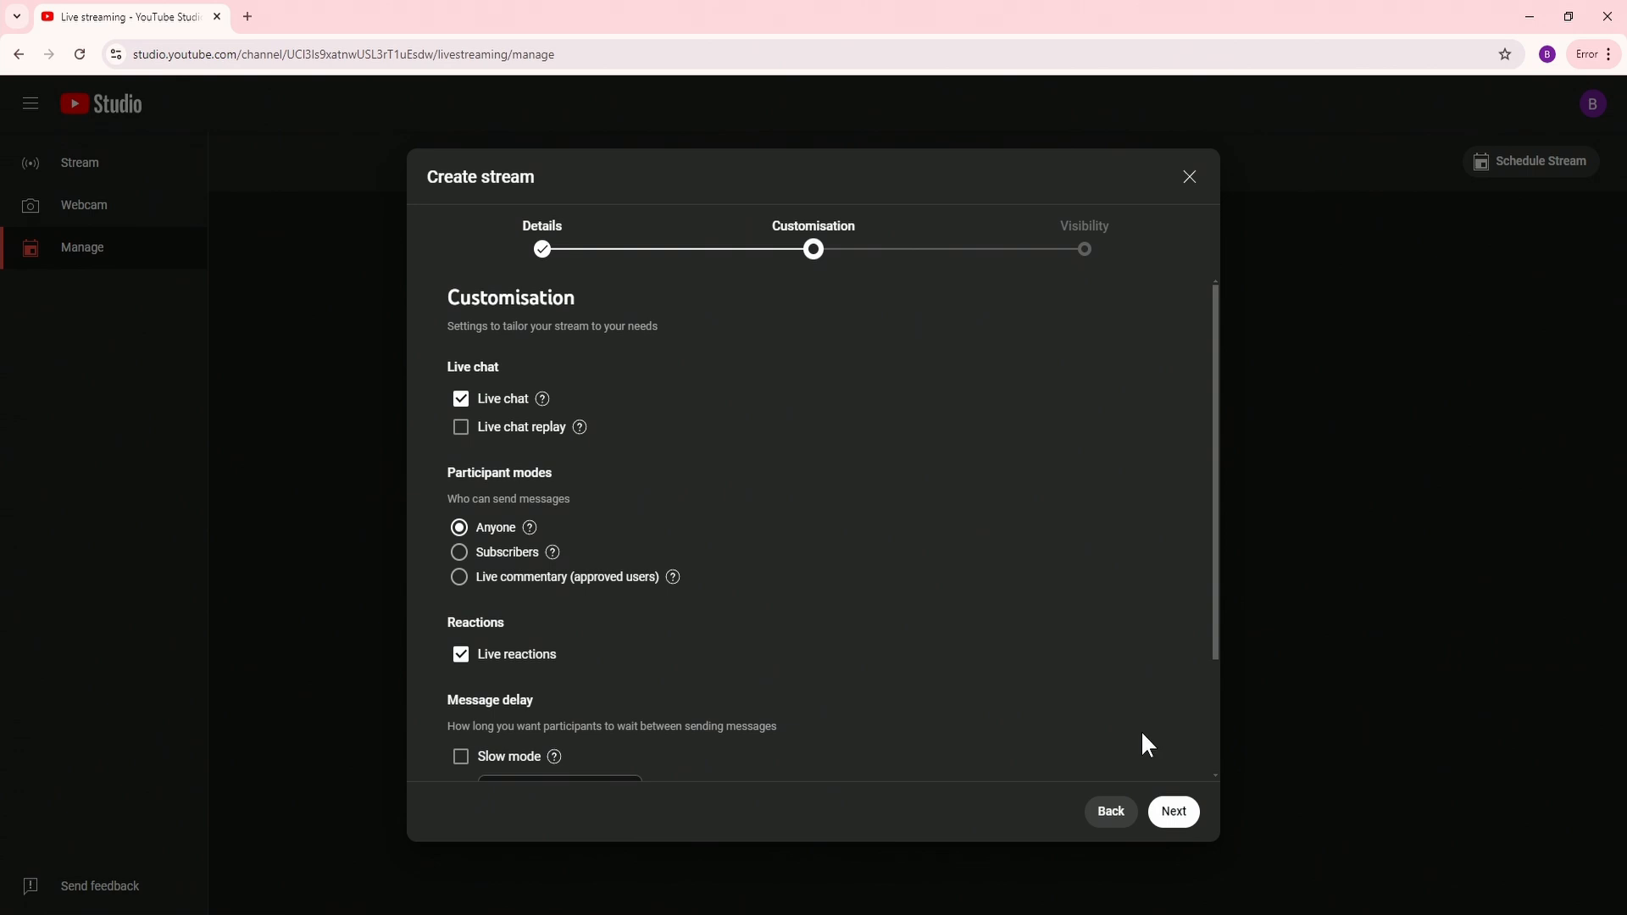
pyautogui.click(1178, 817)
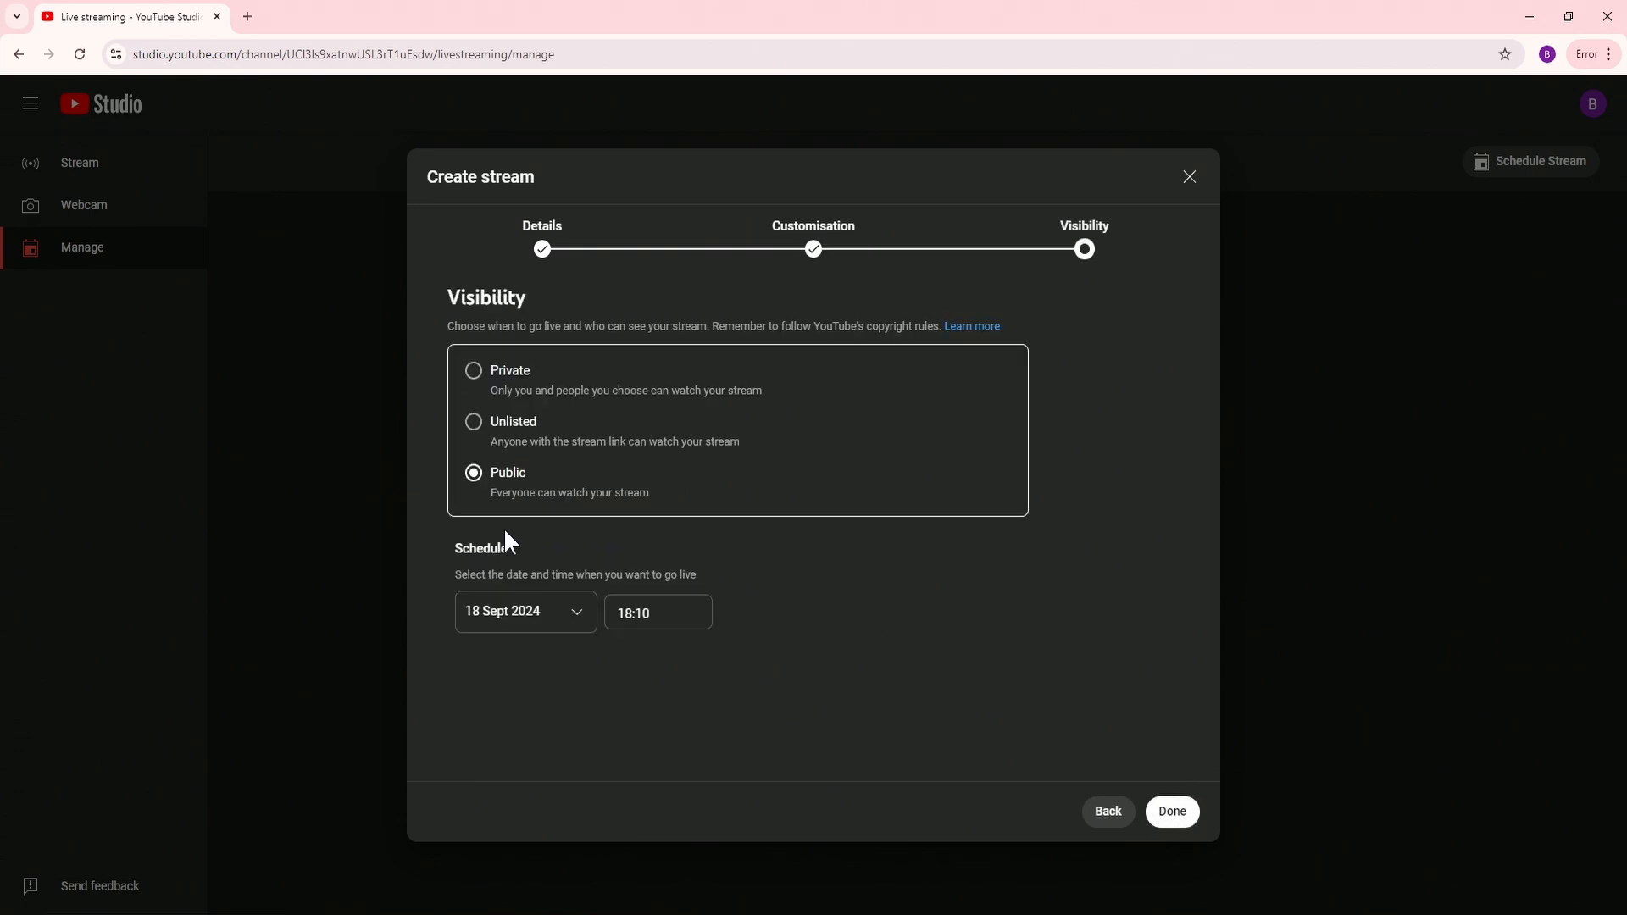
# - Try the Private and Unlisted visibility options, and return the stream to Public
pyautogui.click(471, 371)
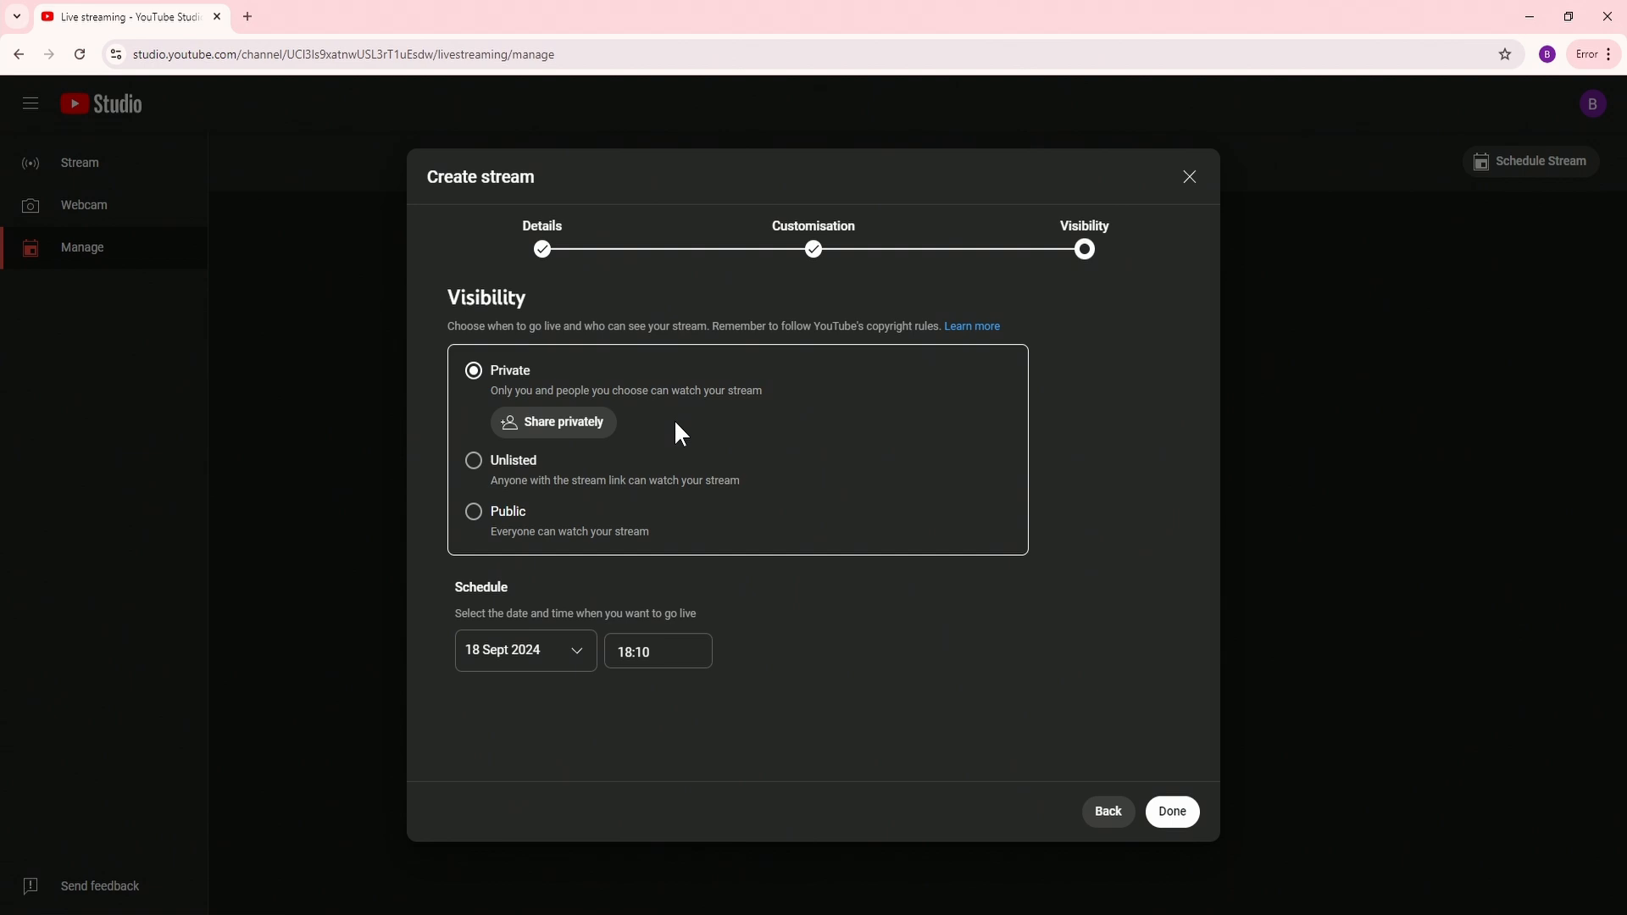
pyautogui.click(472, 462)
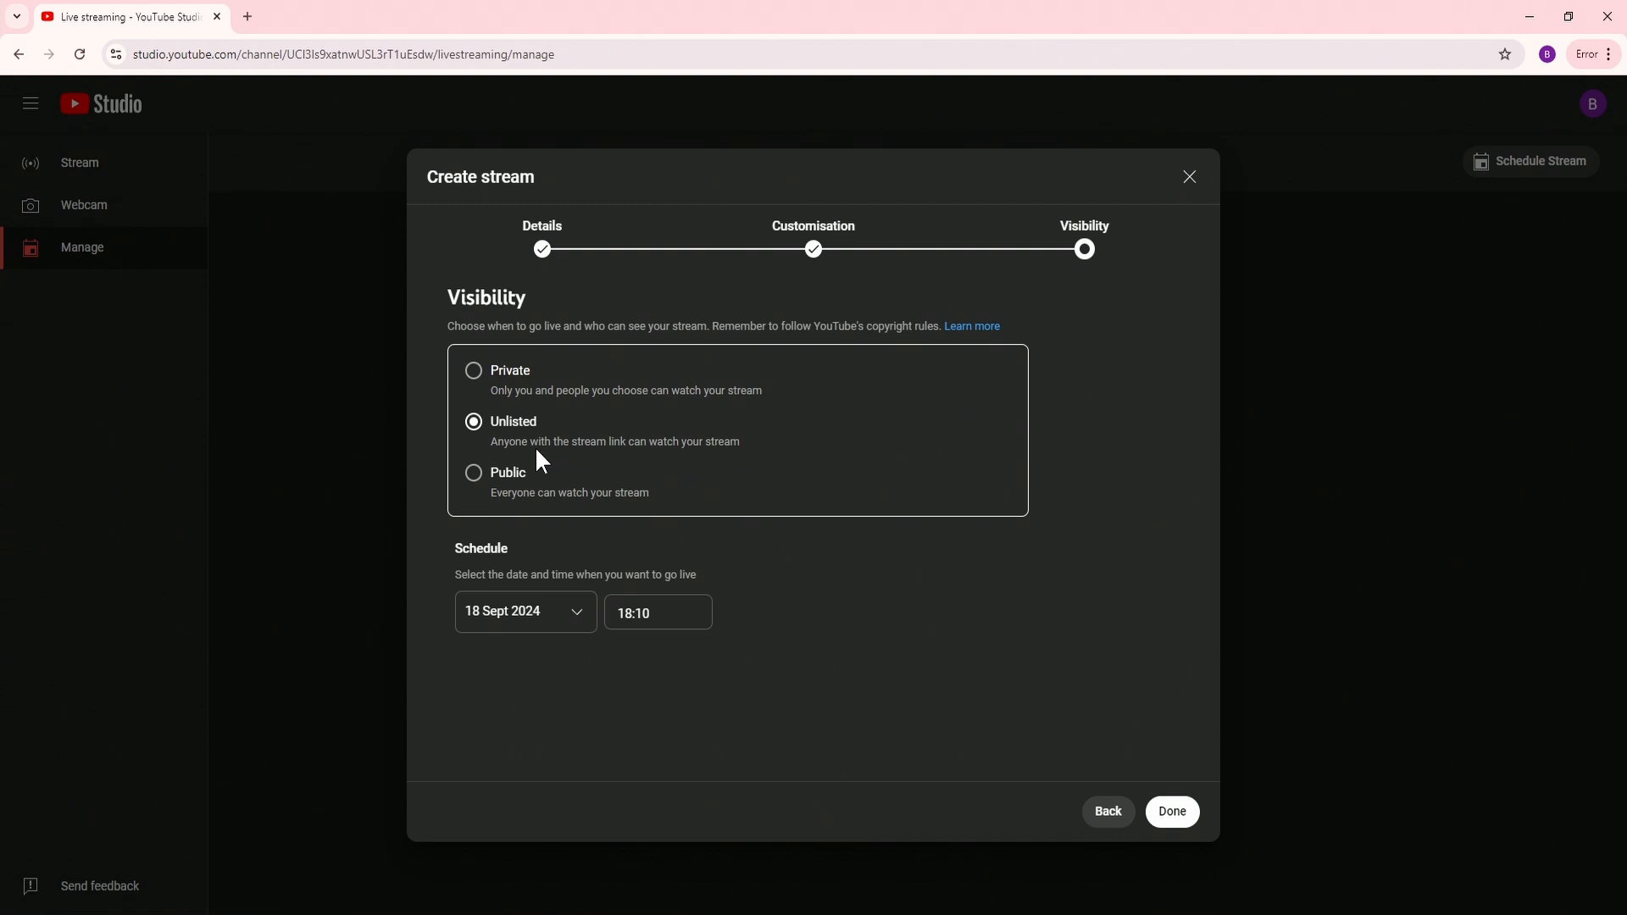
pyautogui.click(476, 478)
# - Schedule the stream for 26 Sept 2024 at 19:30 and finish creating it
pyautogui.click(579, 615)
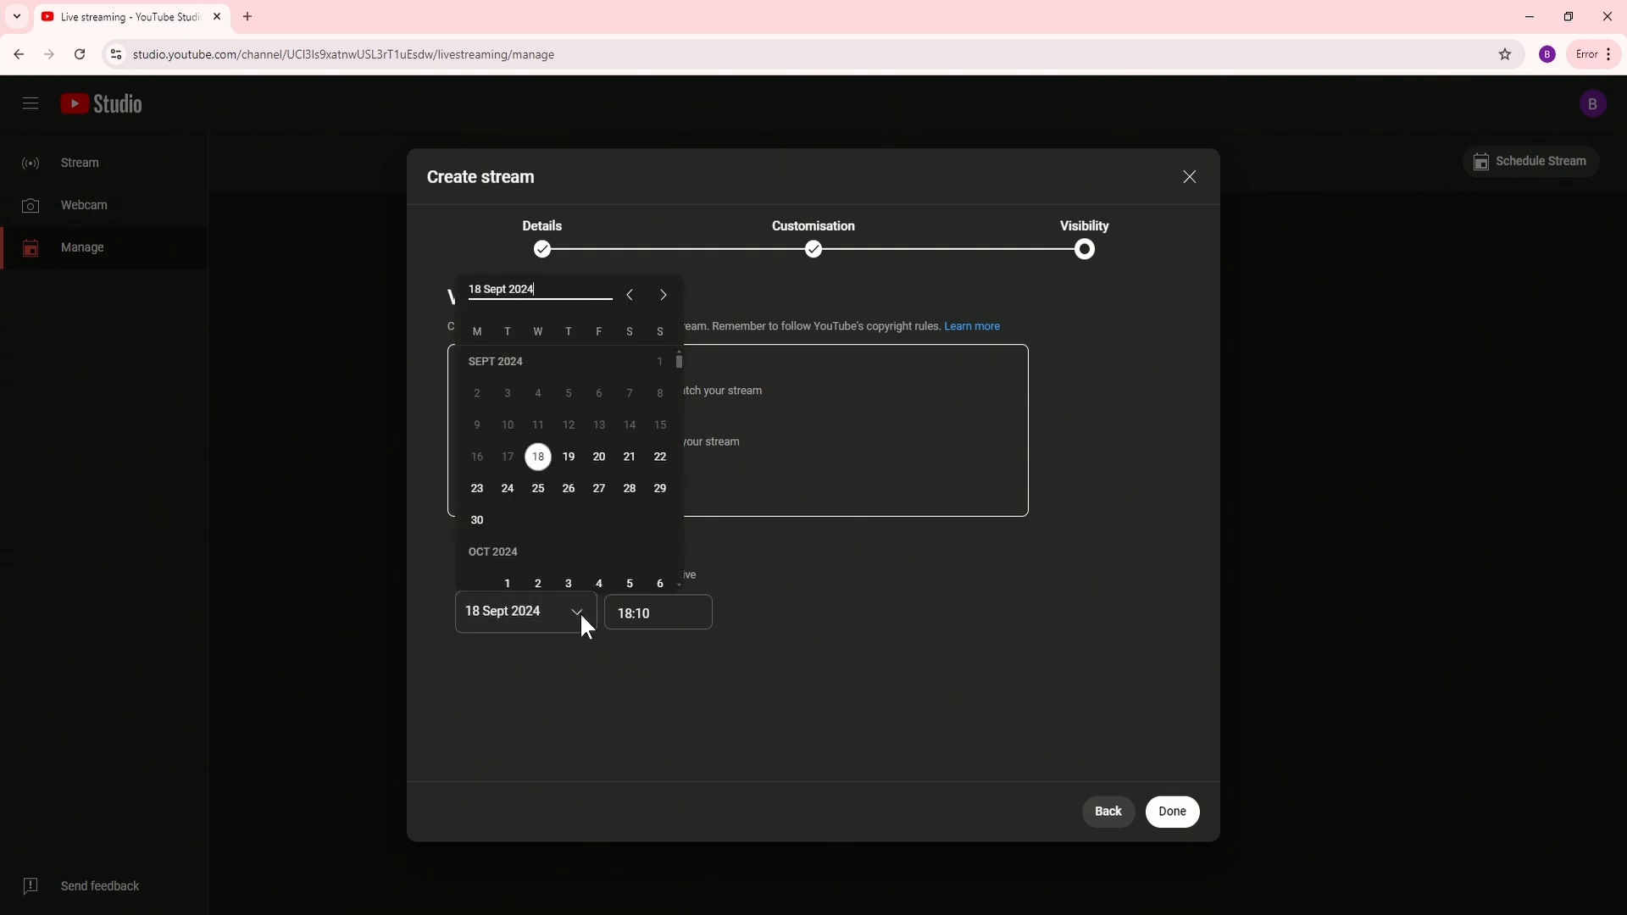
pyautogui.click(568, 490)
pyautogui.click(683, 615)
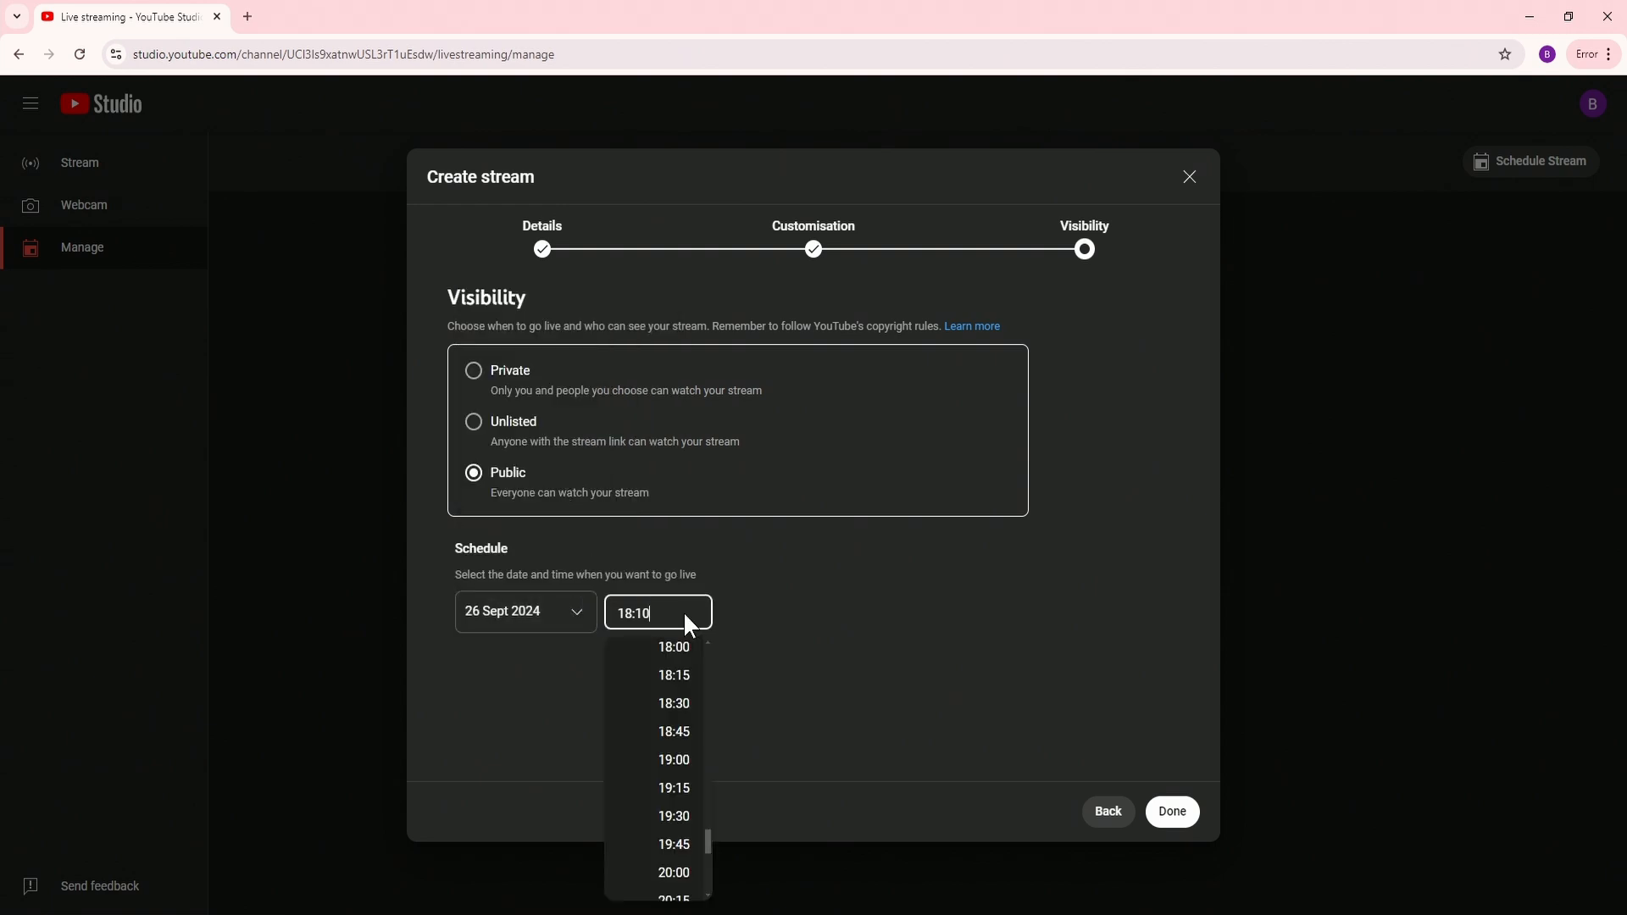
pyautogui.click(674, 816)
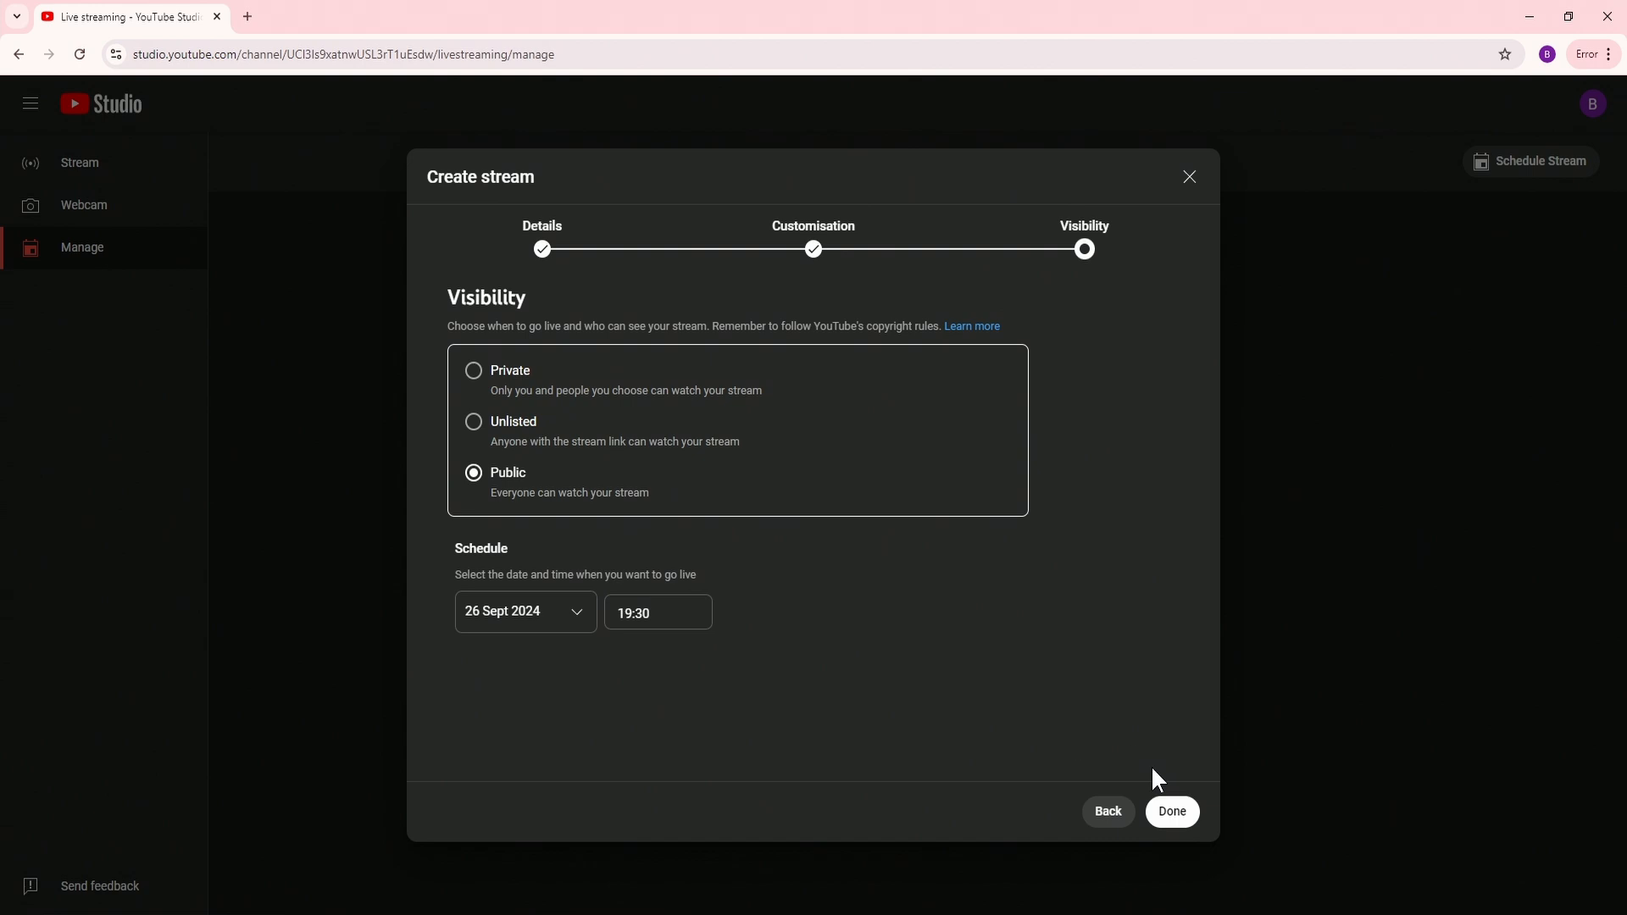
pyautogui.click(1170, 812)
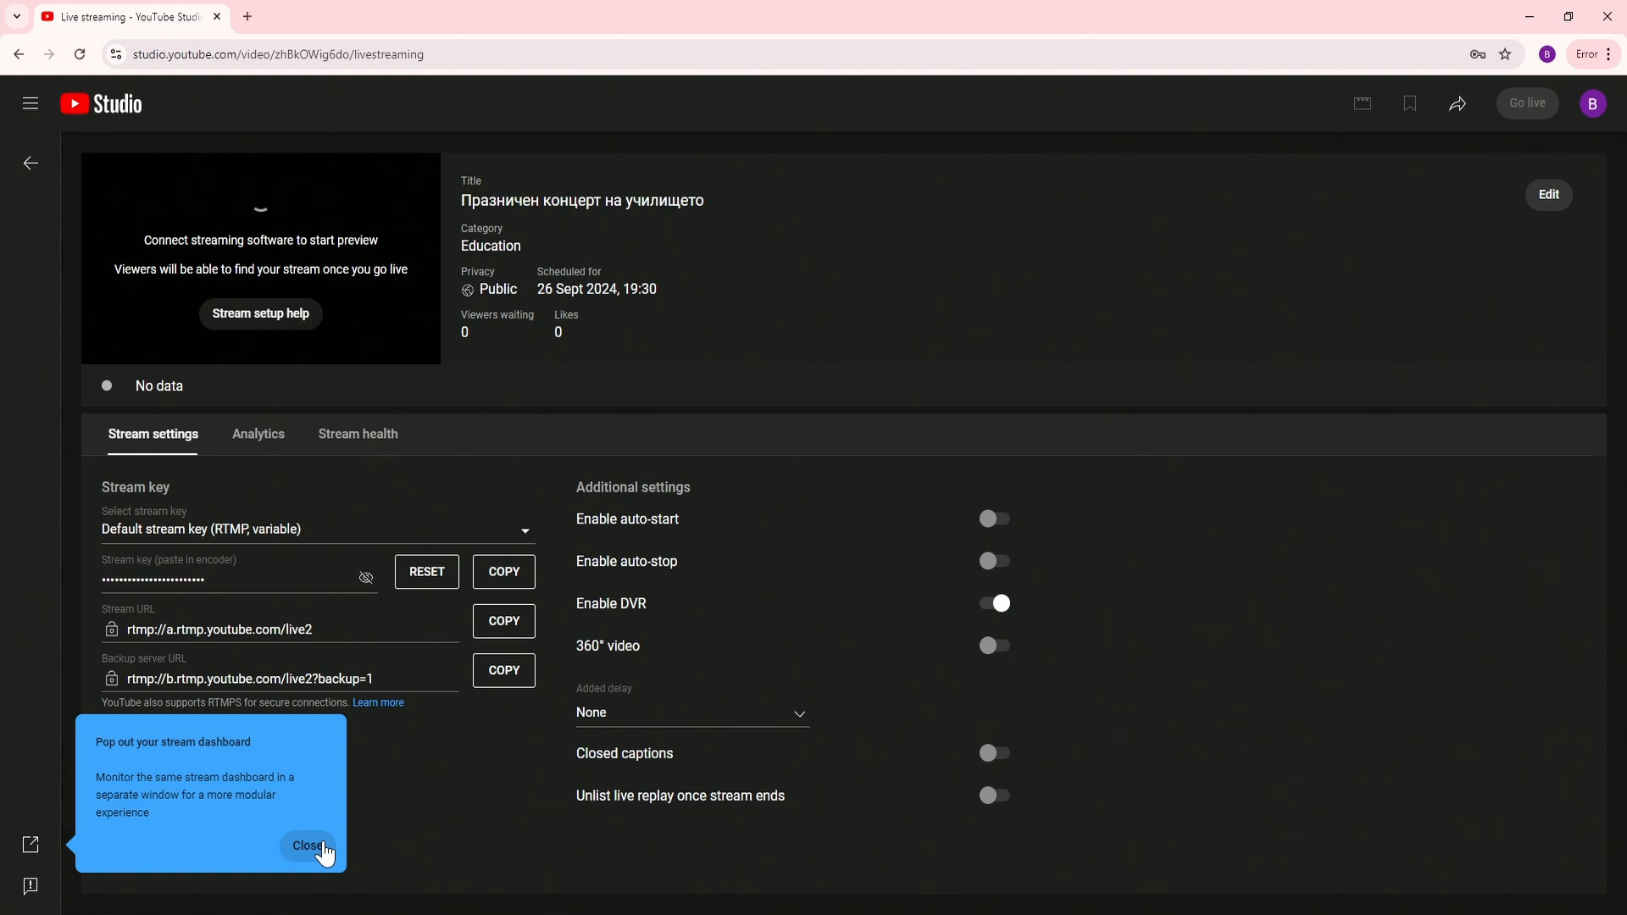
# - Dismiss the introductory tips in the live control room and copy the stream key
pyautogui.click(318, 847)
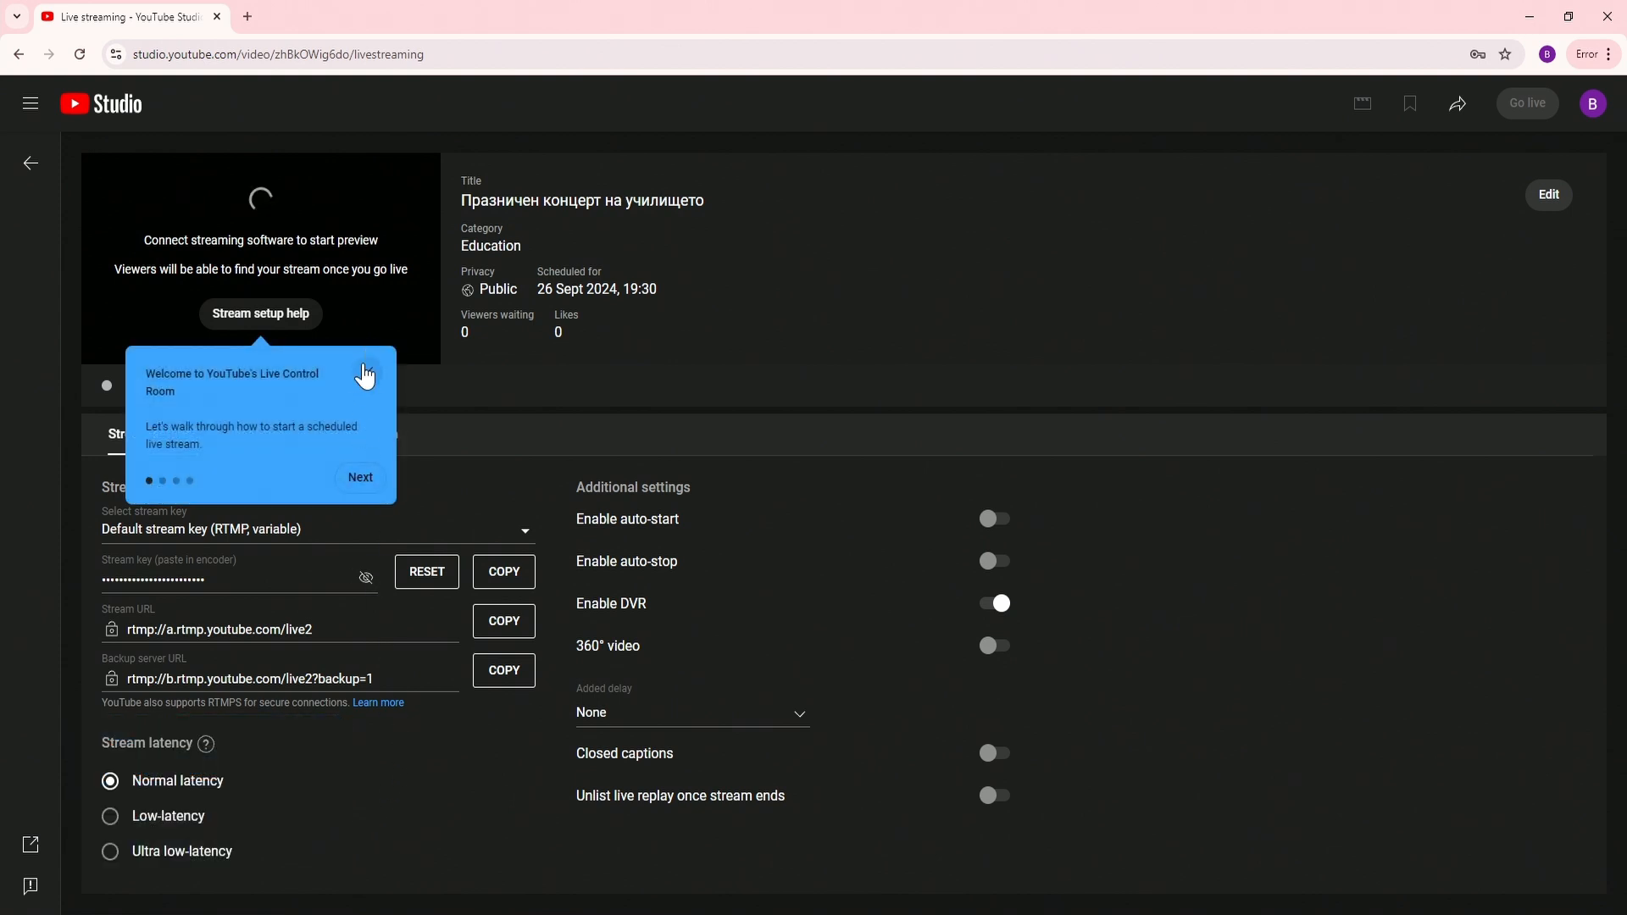
pyautogui.click(366, 374)
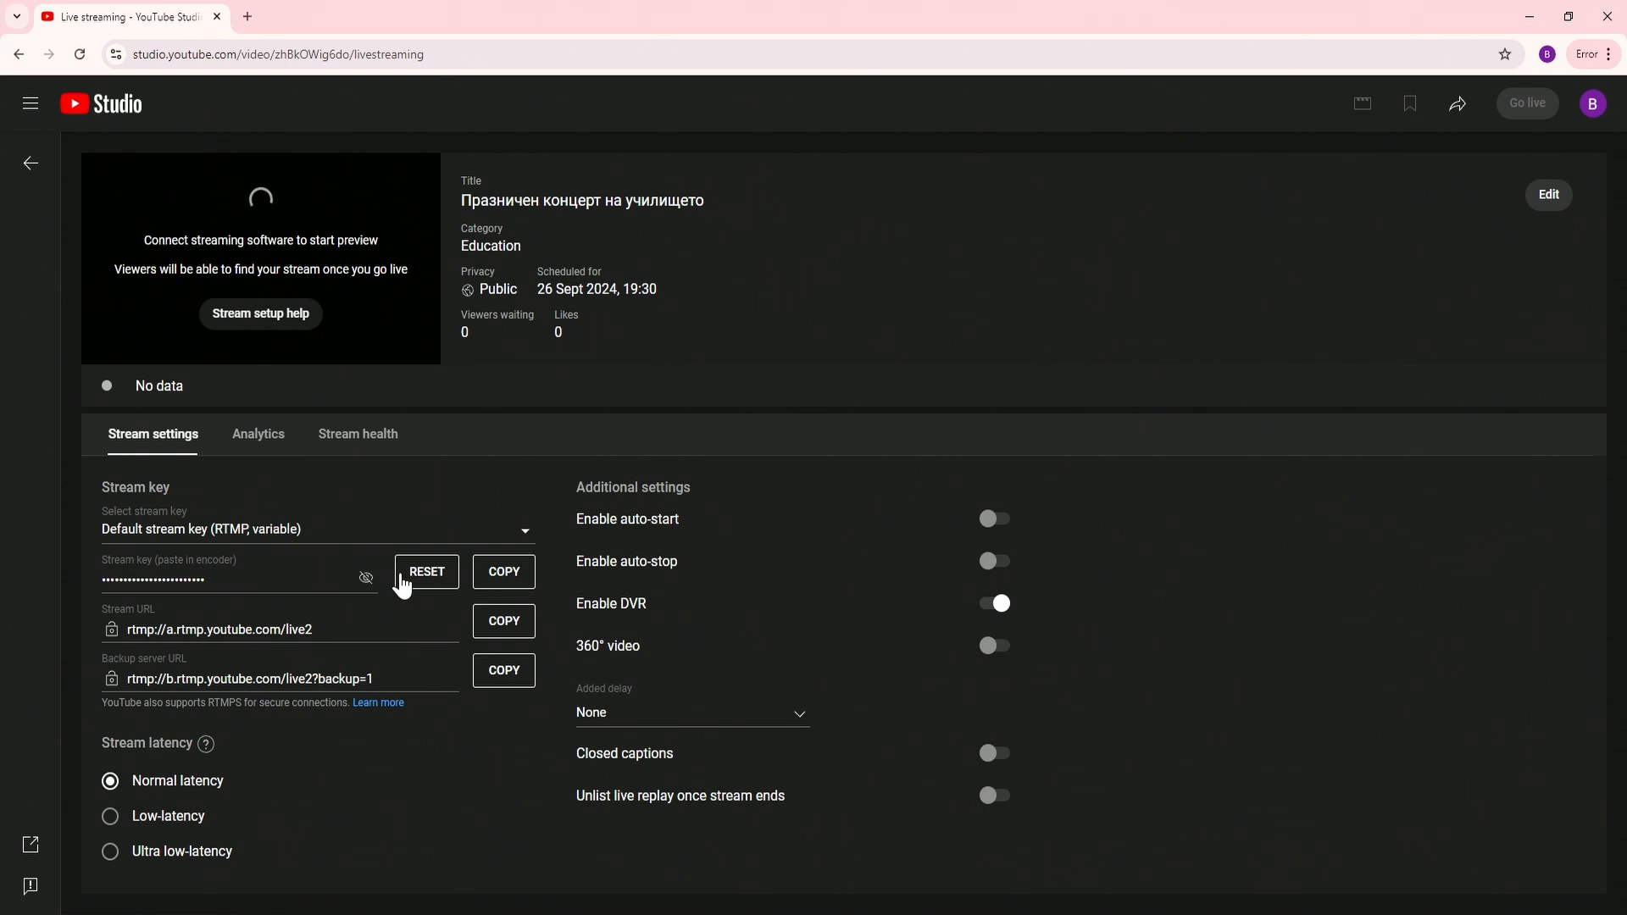
pyautogui.click(506, 572)
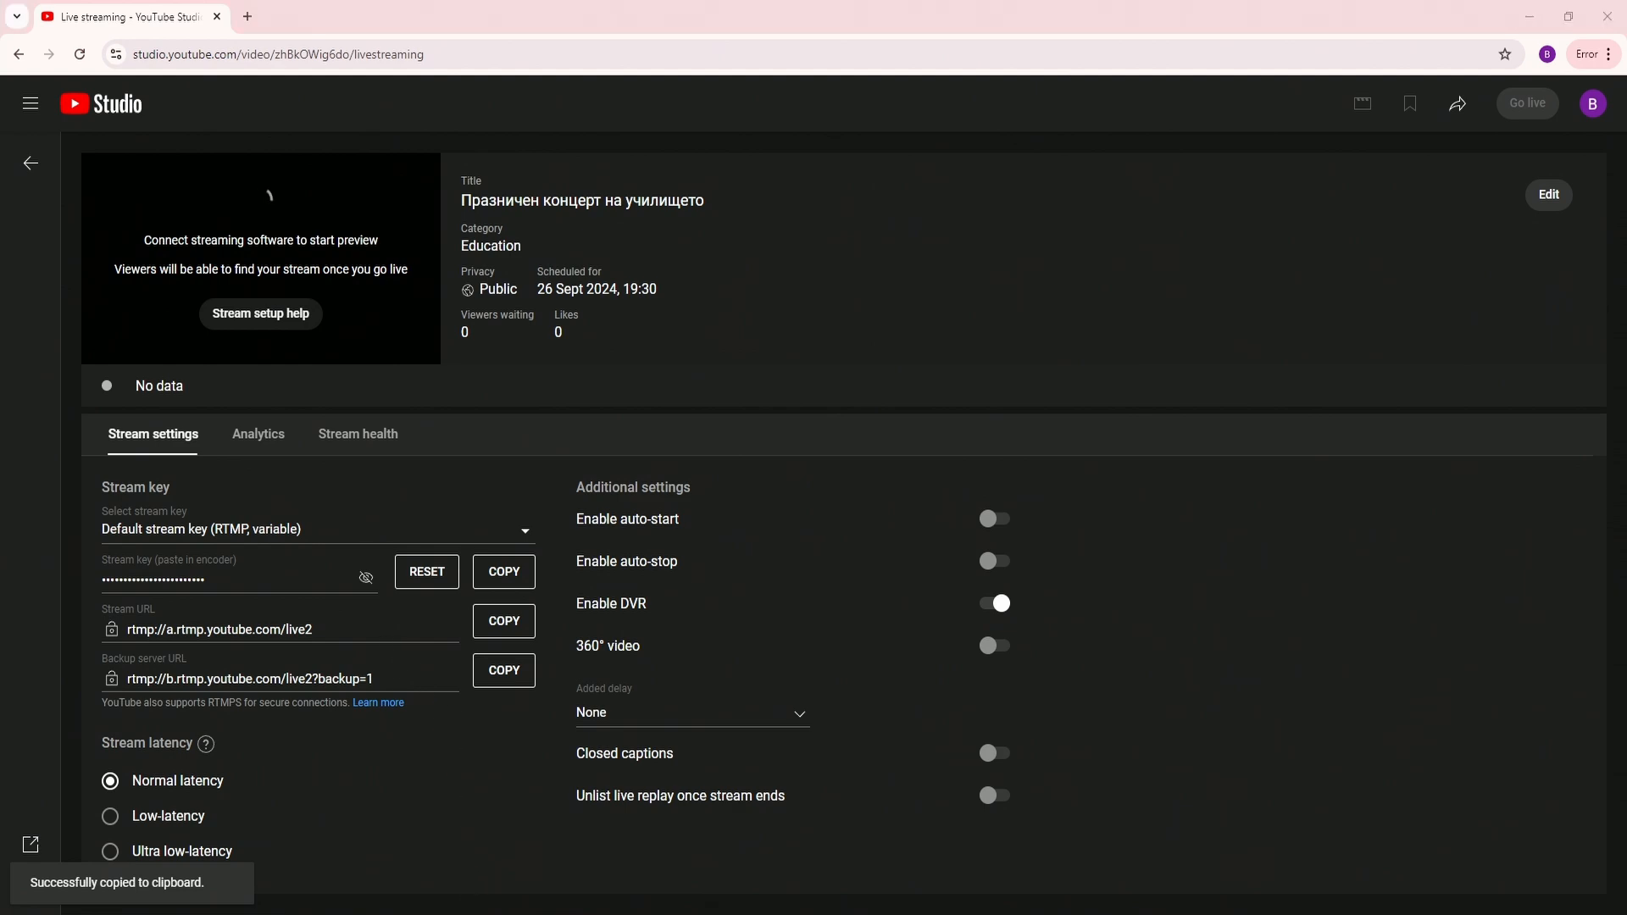
# - Switch to OBS Studio and set the streaming service to YouTube - RTMPS, choosing to connect with a stream key
pyautogui.click(471, 914)
pyautogui.click(806, 573)
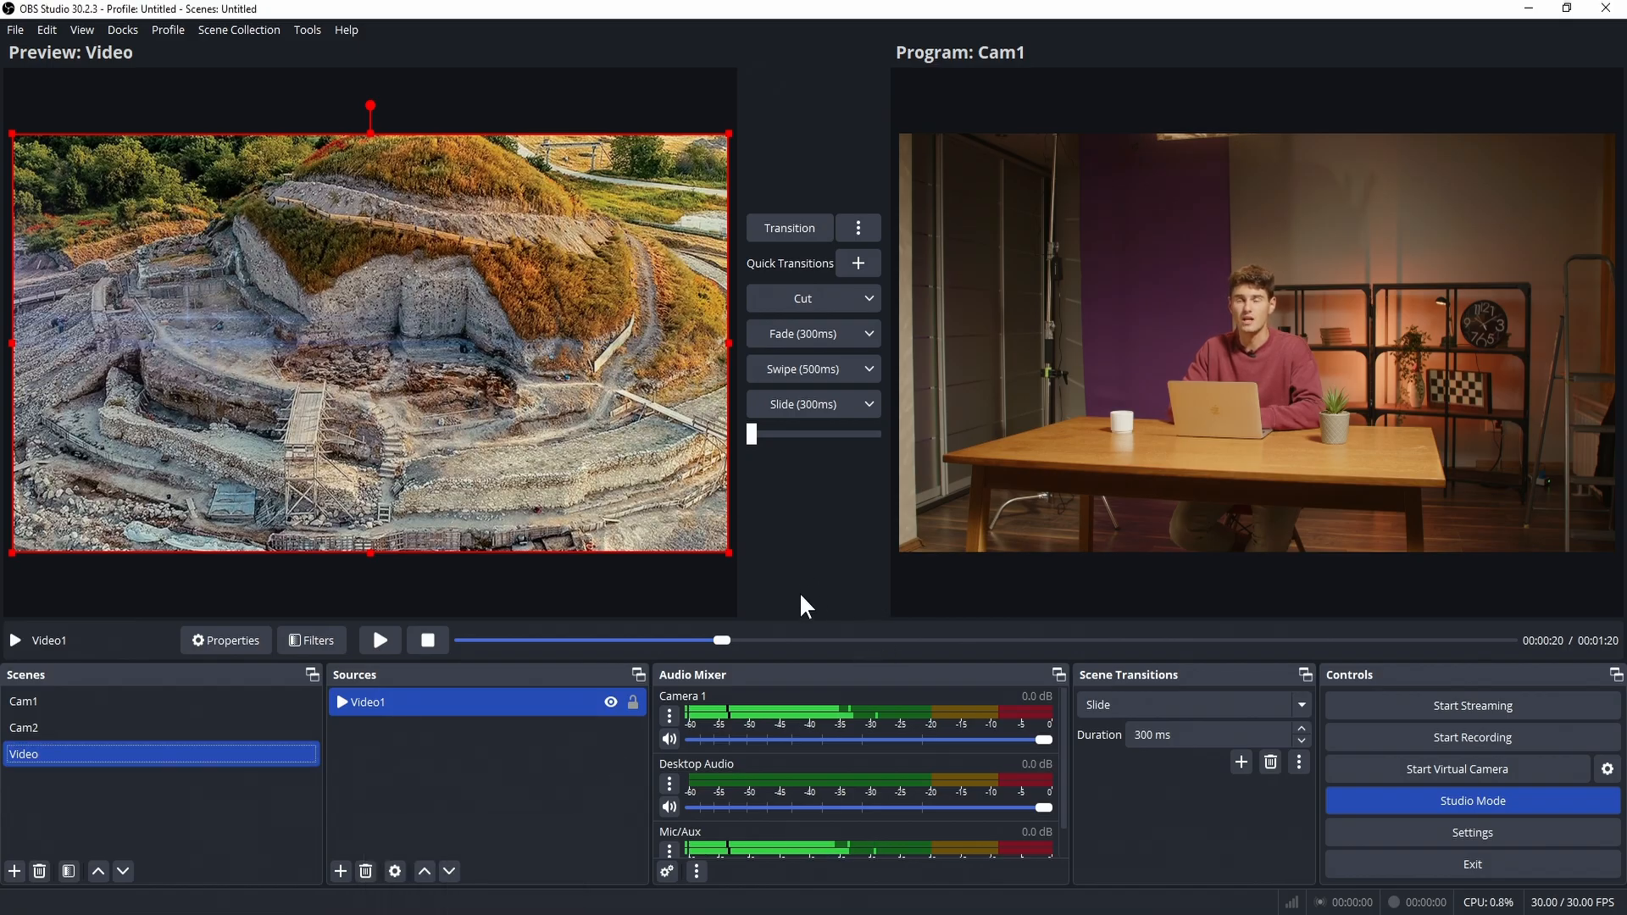
pyautogui.click(1478, 832)
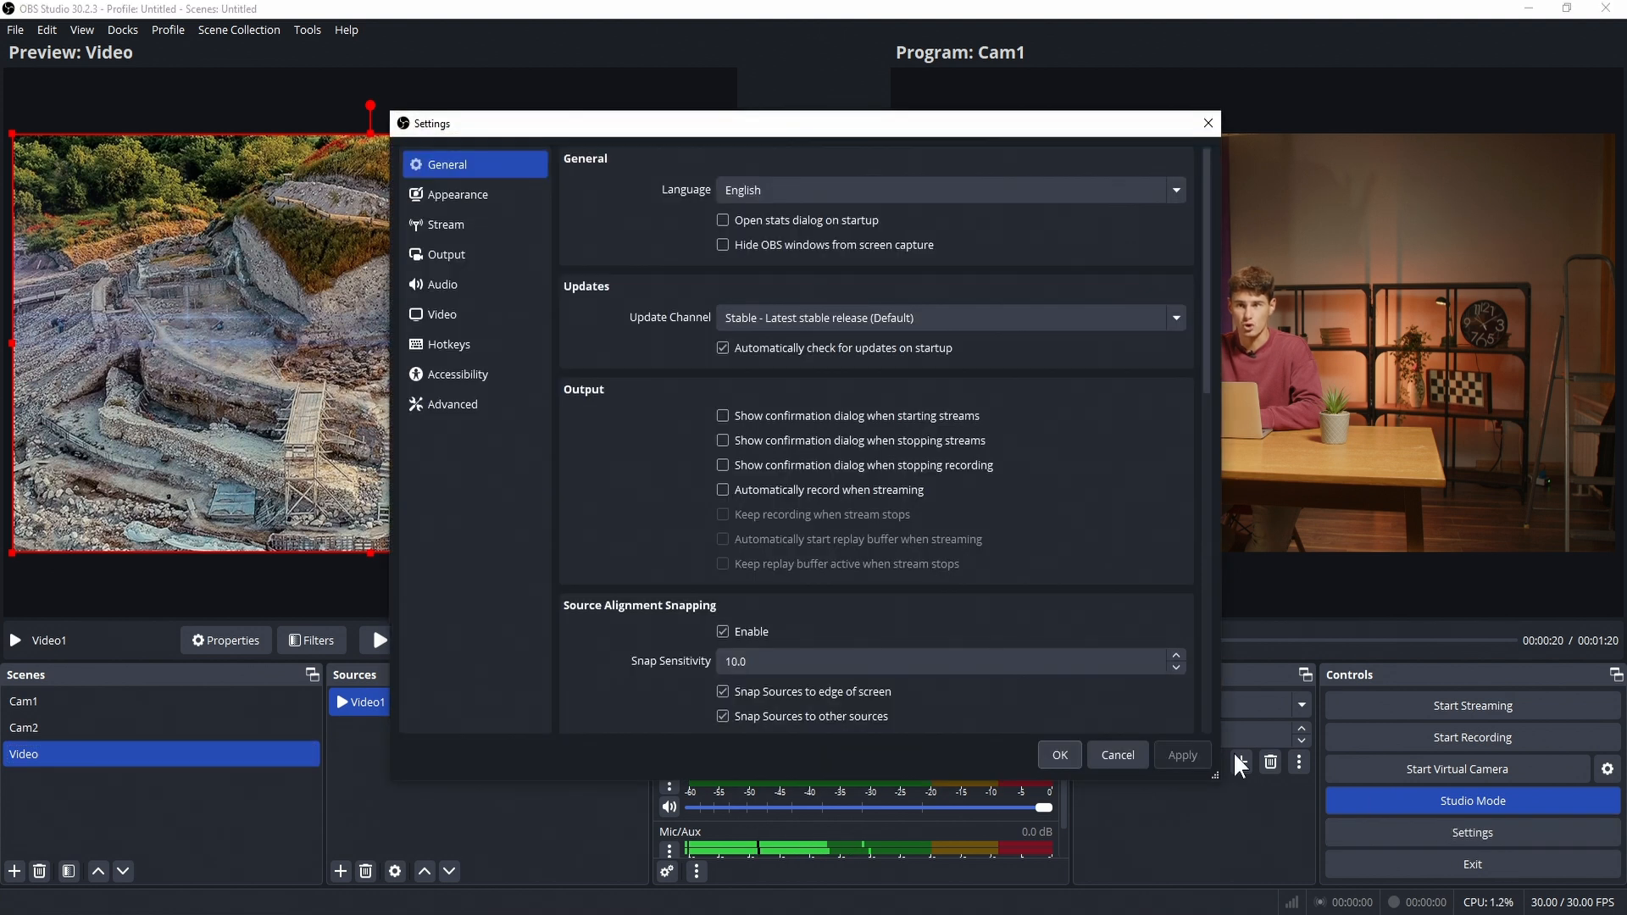
pyautogui.click(506, 239)
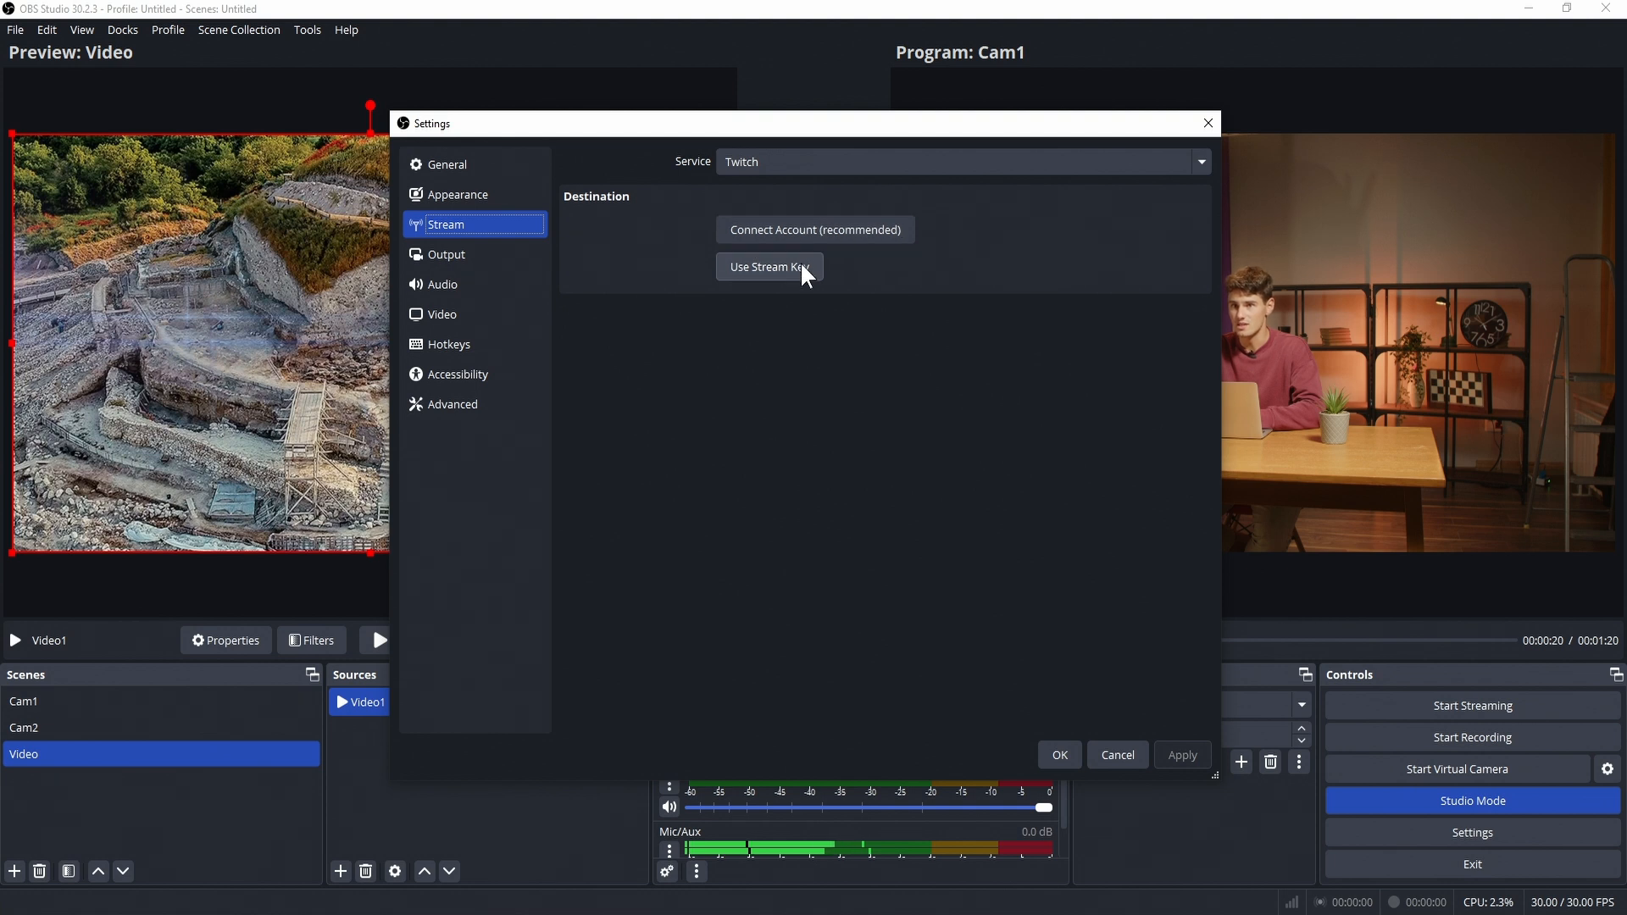
pyautogui.click(806, 169)
pyautogui.click(828, 221)
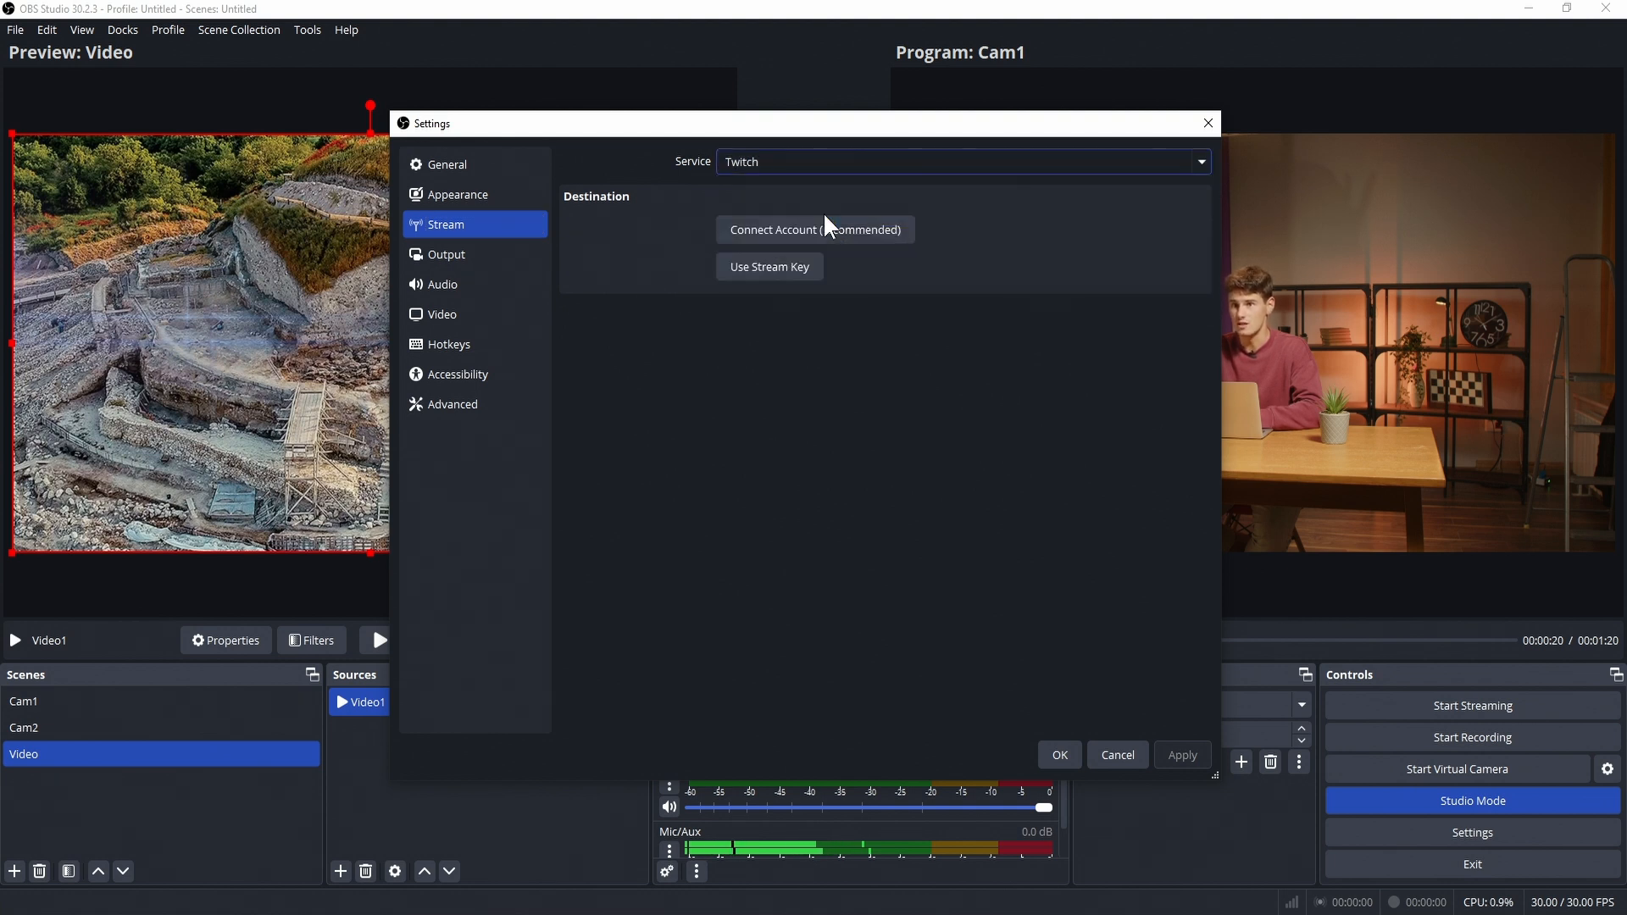
pyautogui.click(760, 314)
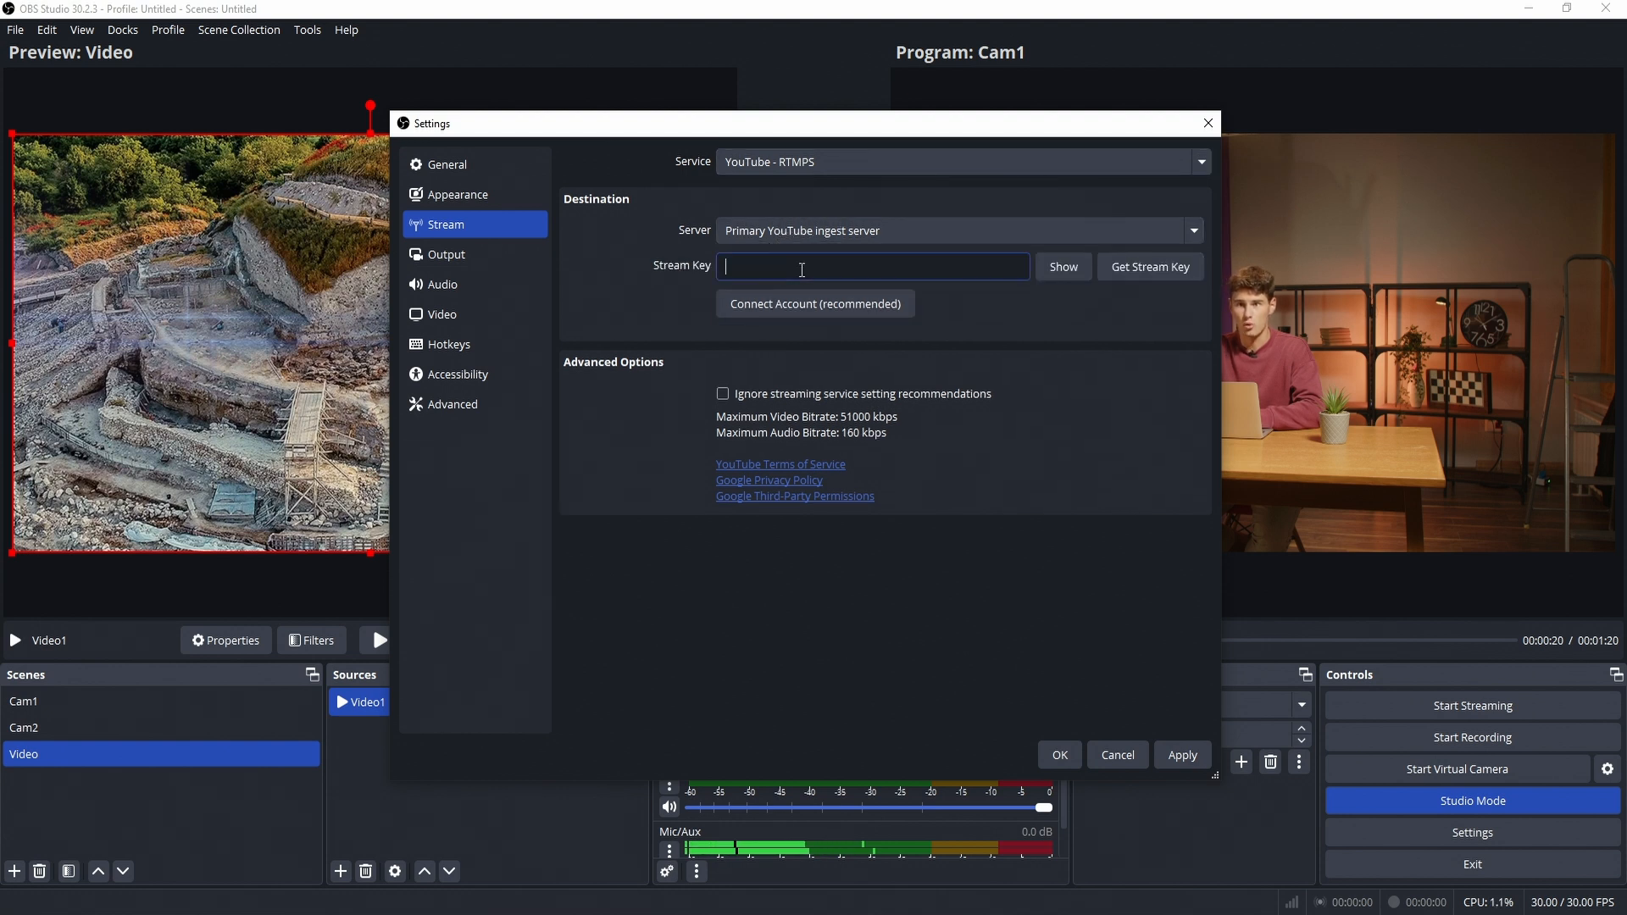
# - Paste the copied stream key into the Stream Key field and apply the settings
pyautogui.rightClick(802, 270)
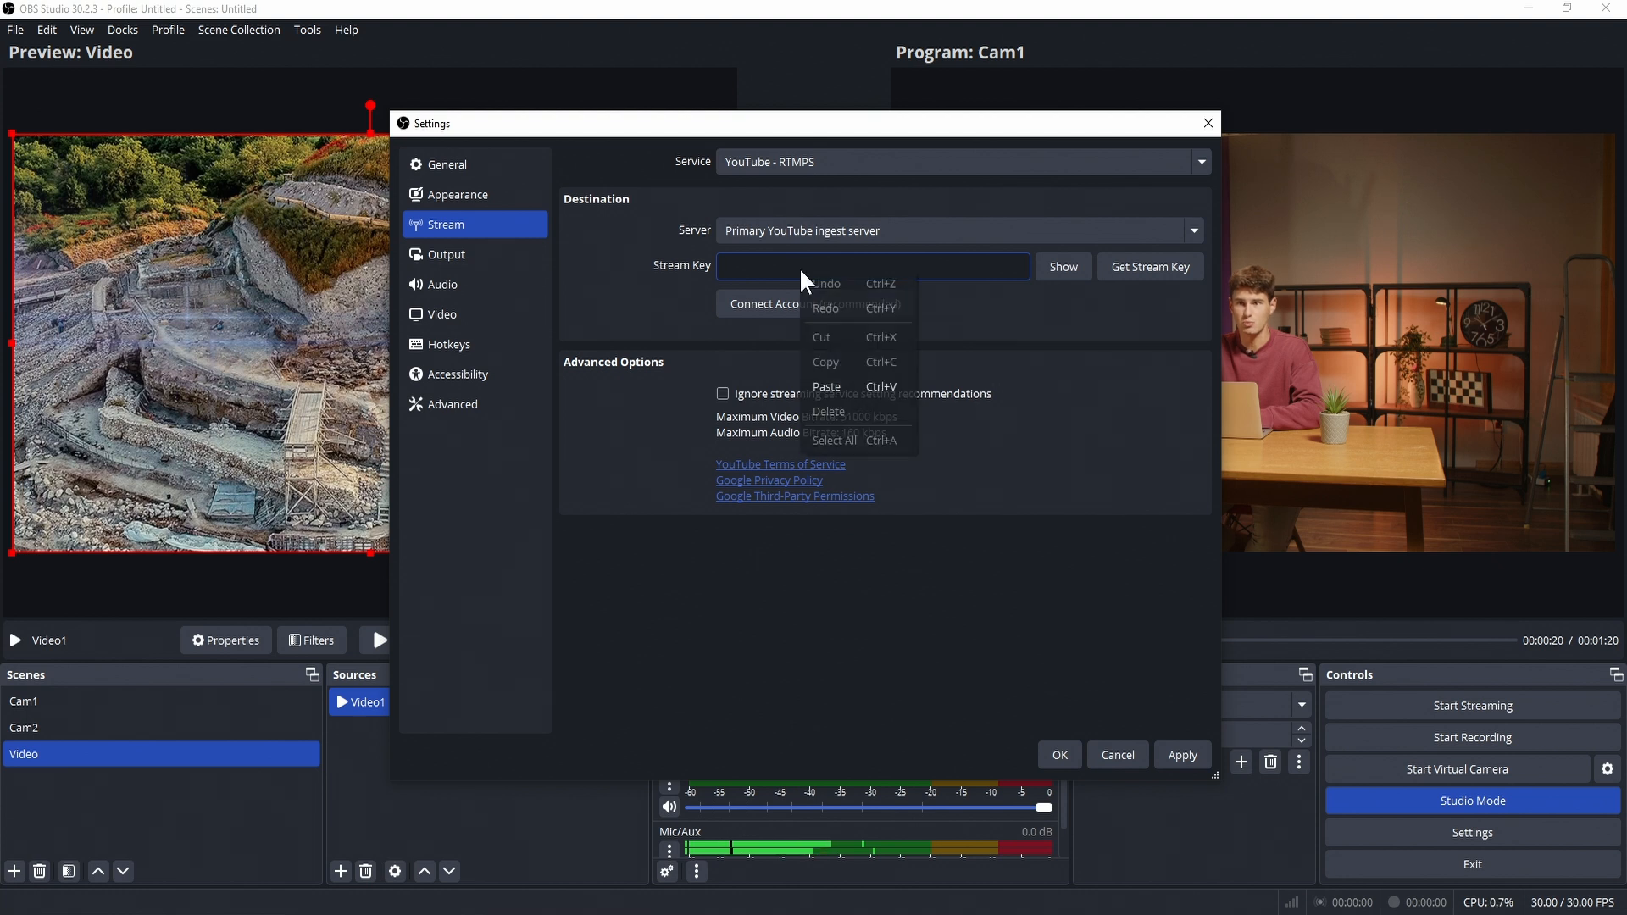
pyautogui.click(826, 387)
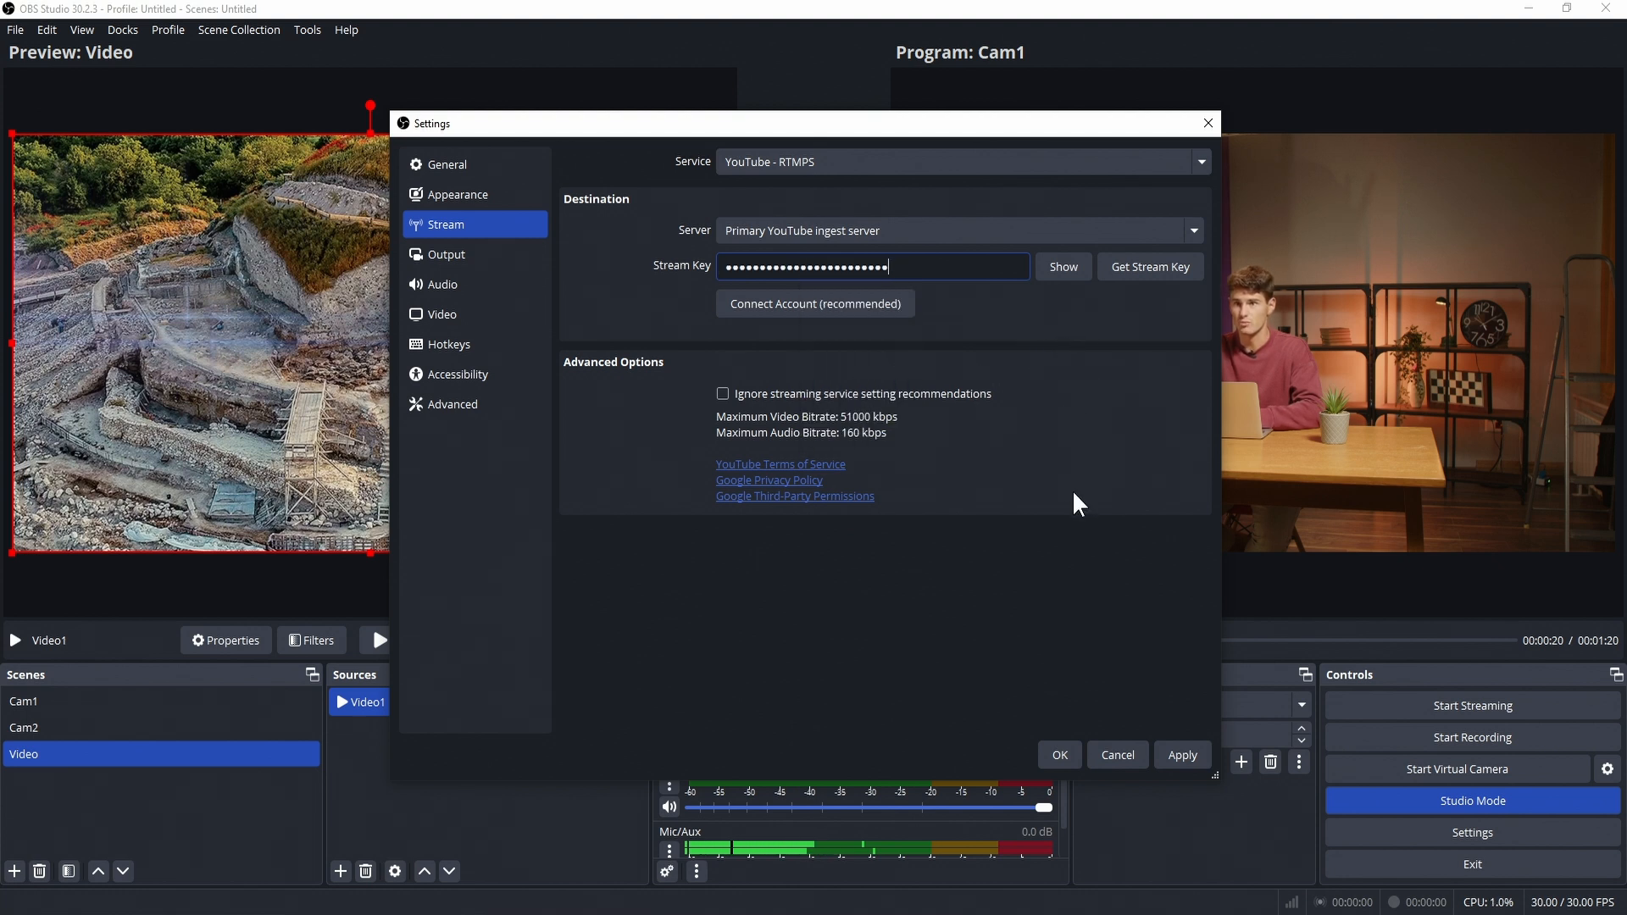
pyautogui.click(1169, 765)
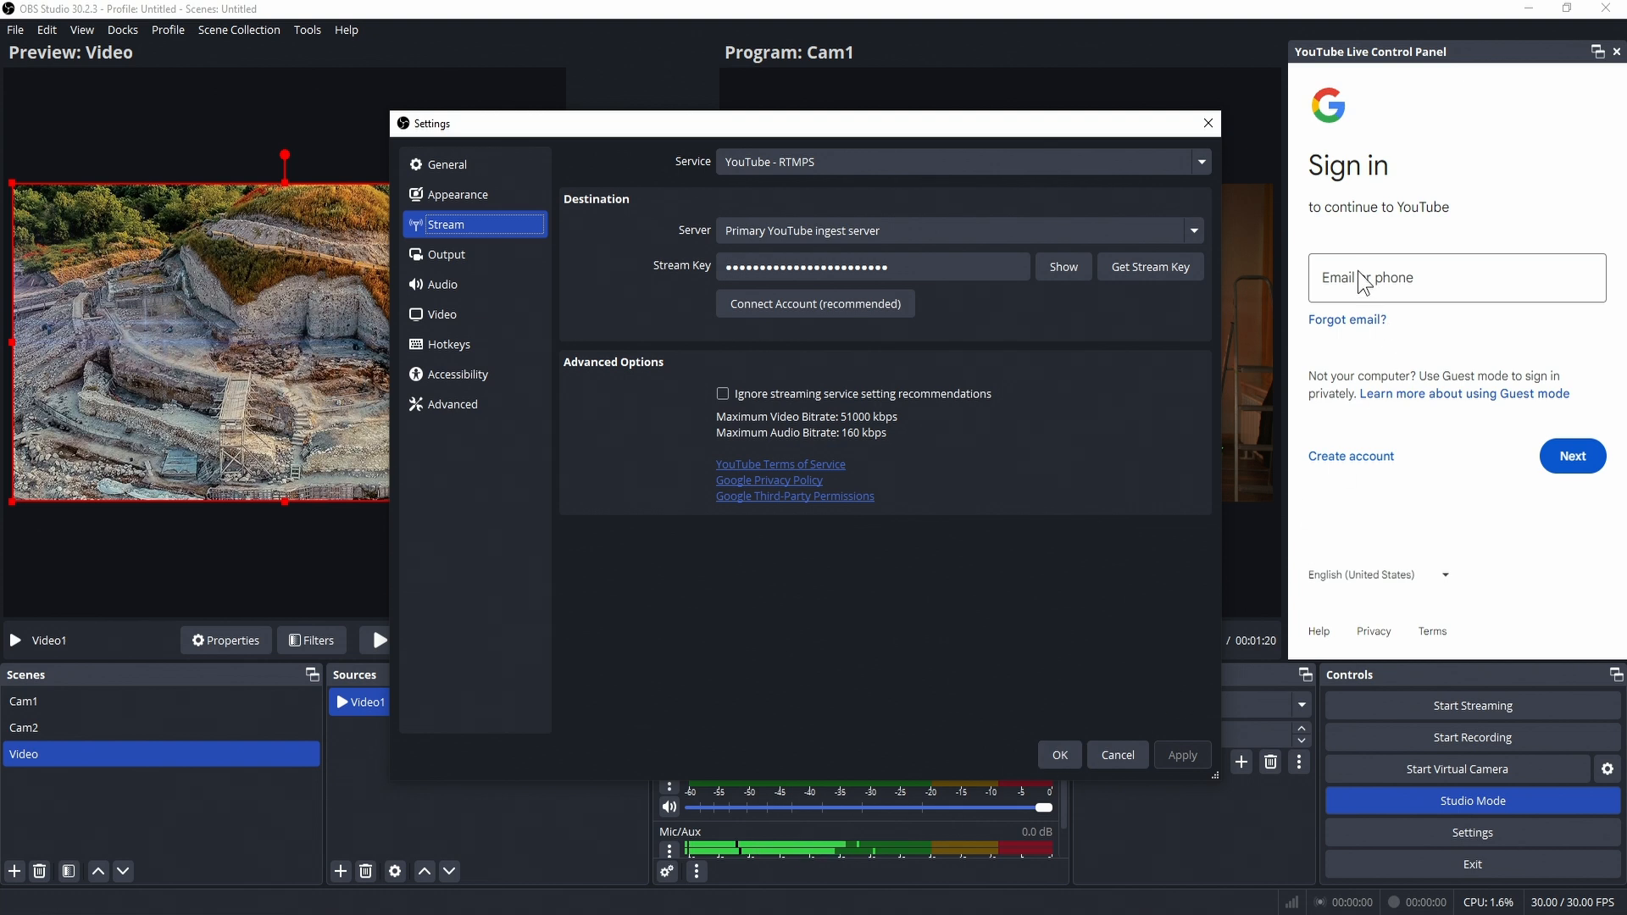
# - Close the settings and the YouTube Live Control Panel dock, dismissing the notice about closed docks
pyautogui.click(1370, 294)
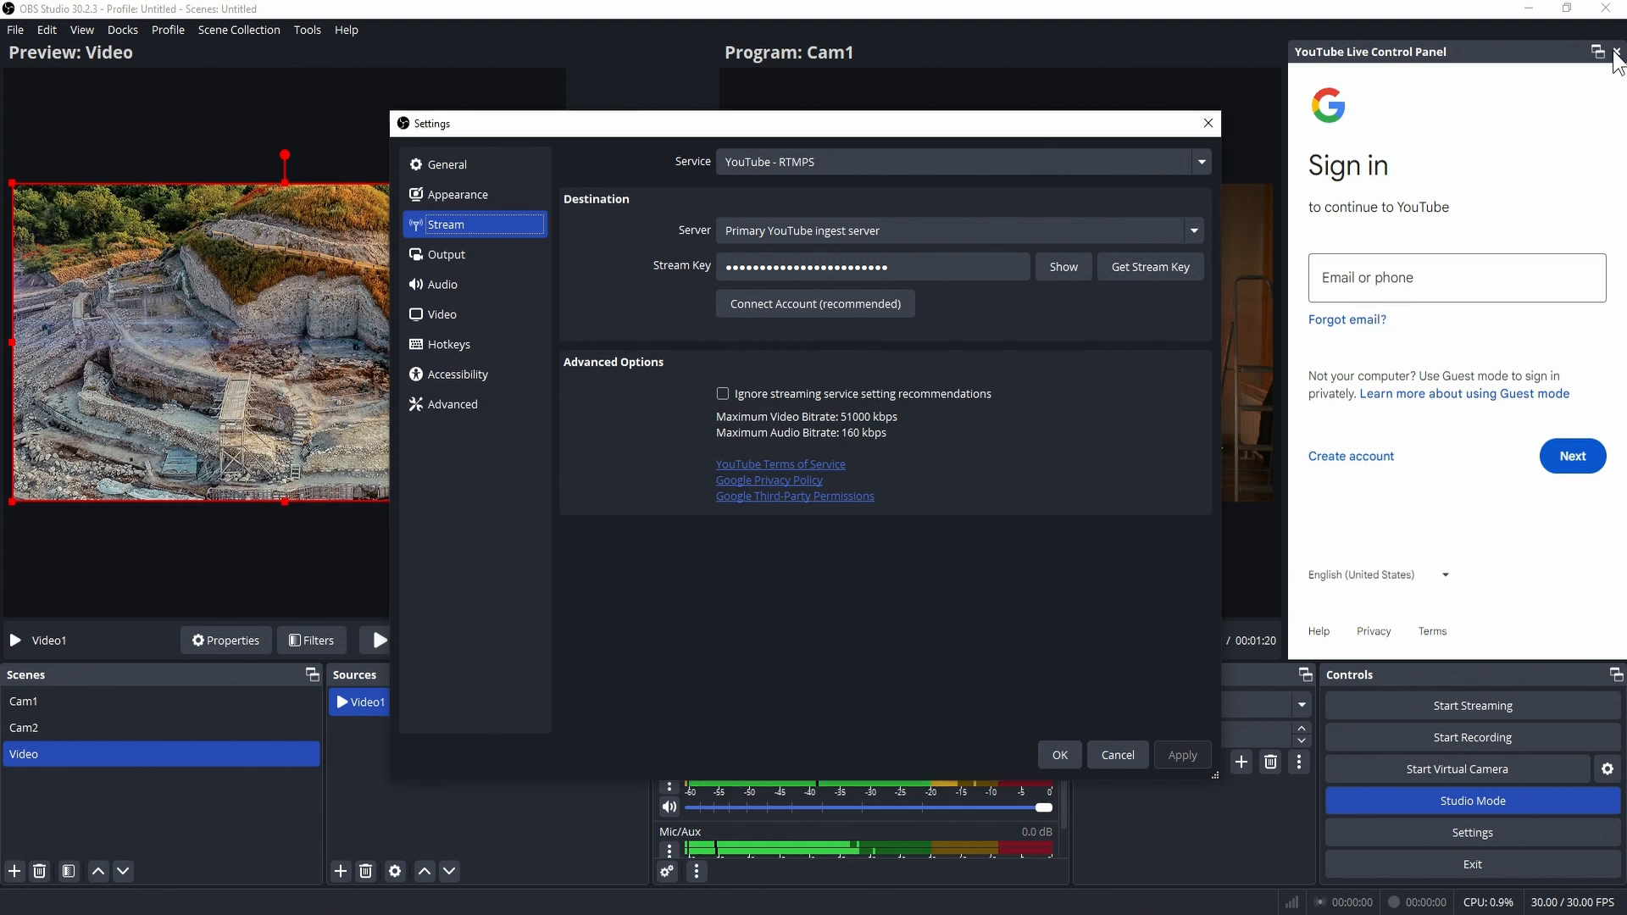
pyautogui.click(1066, 756)
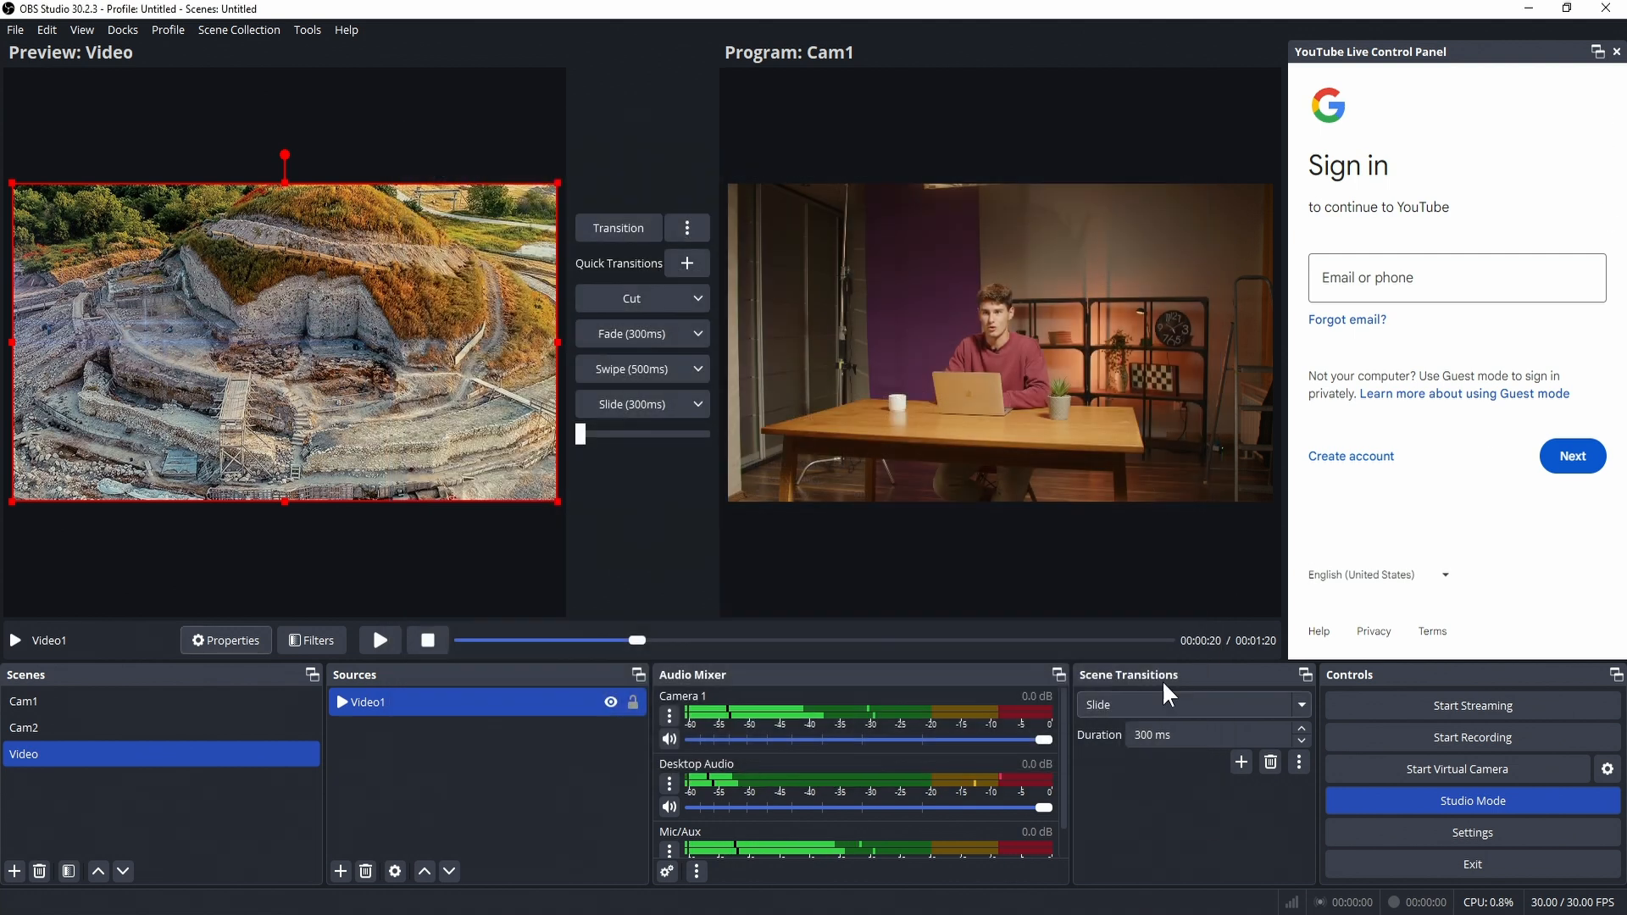
pyautogui.click(1616, 52)
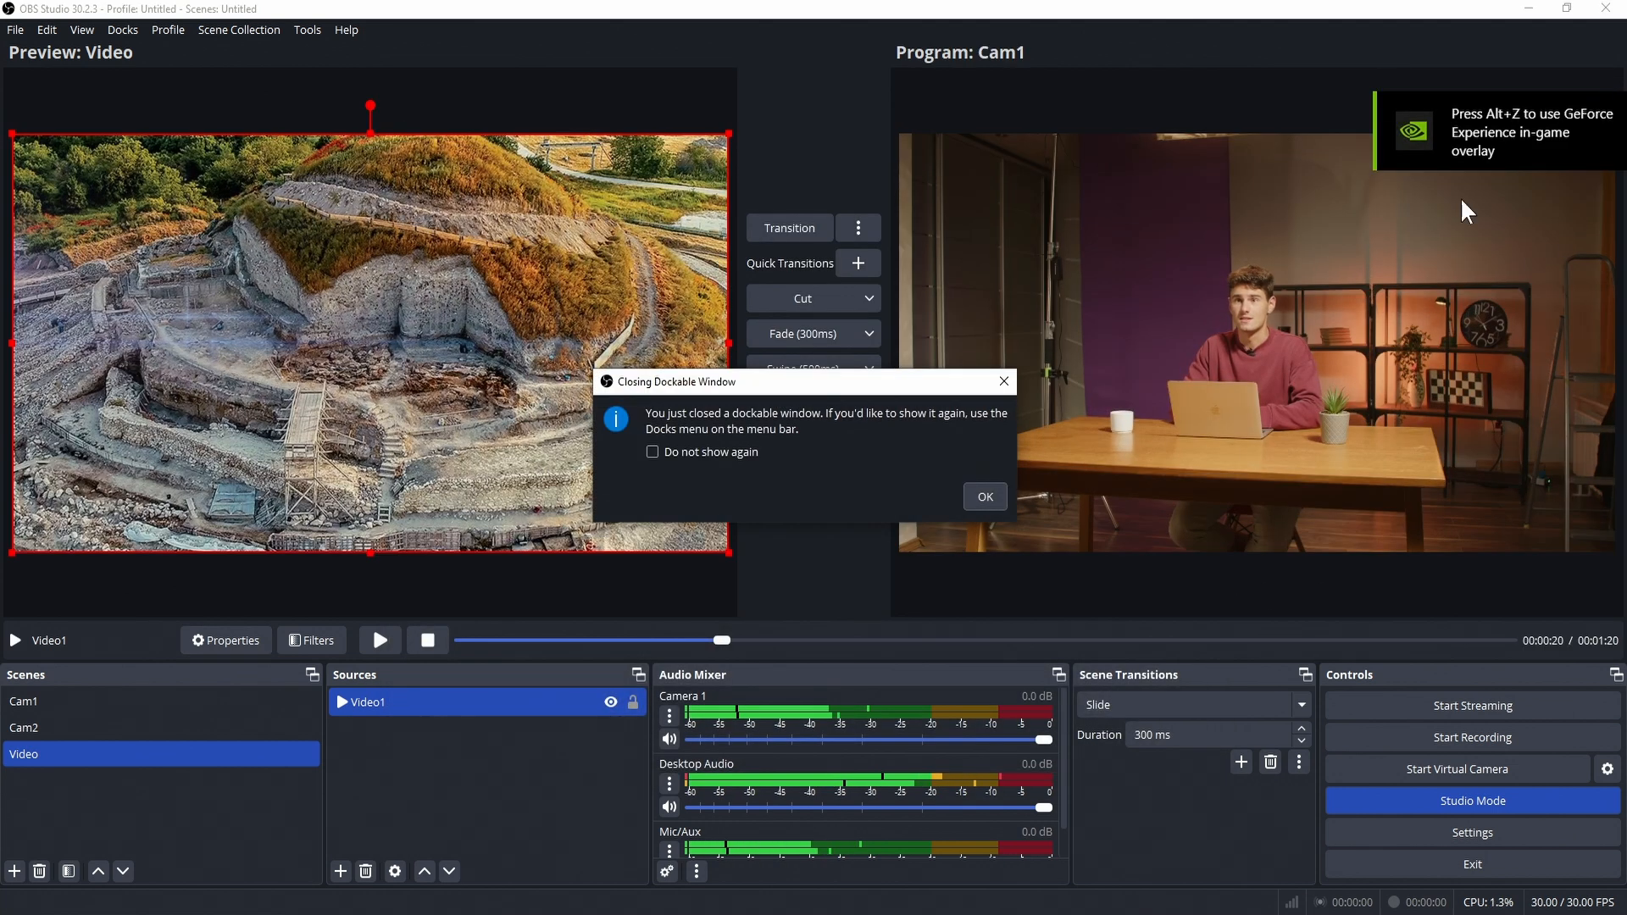
pyautogui.click(1003, 382)
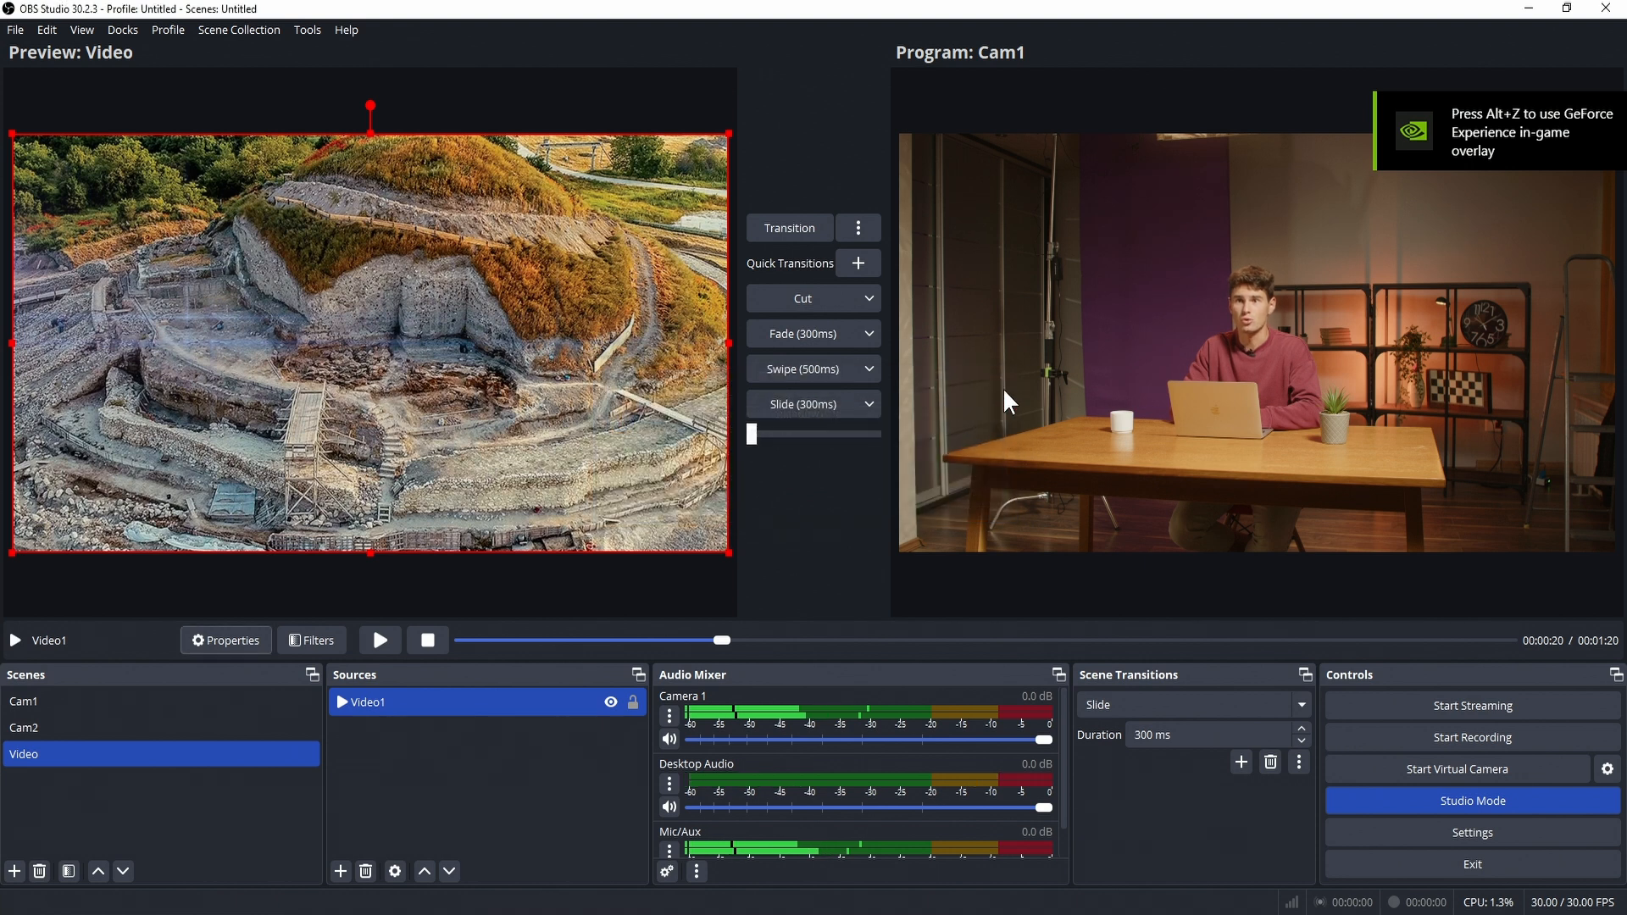
# - Start streaming from OBS Studio, and switch to YouTube Studio in Chrome to take the scheduled stream live
pyautogui.click(1395, 701)
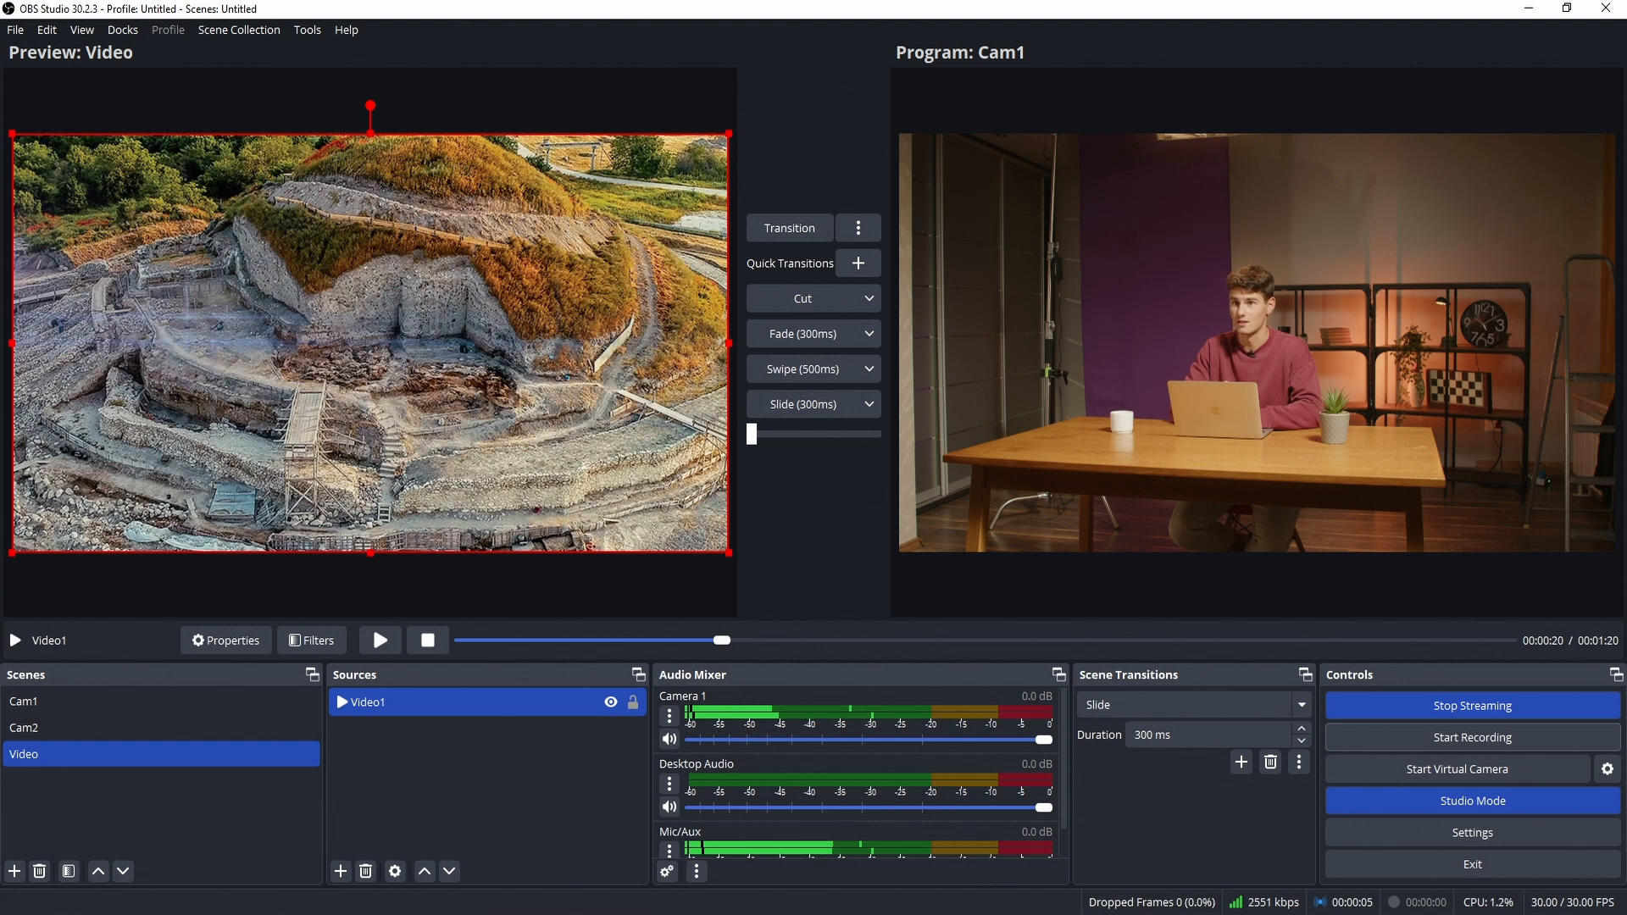
pyautogui.moveTo(555, 913)
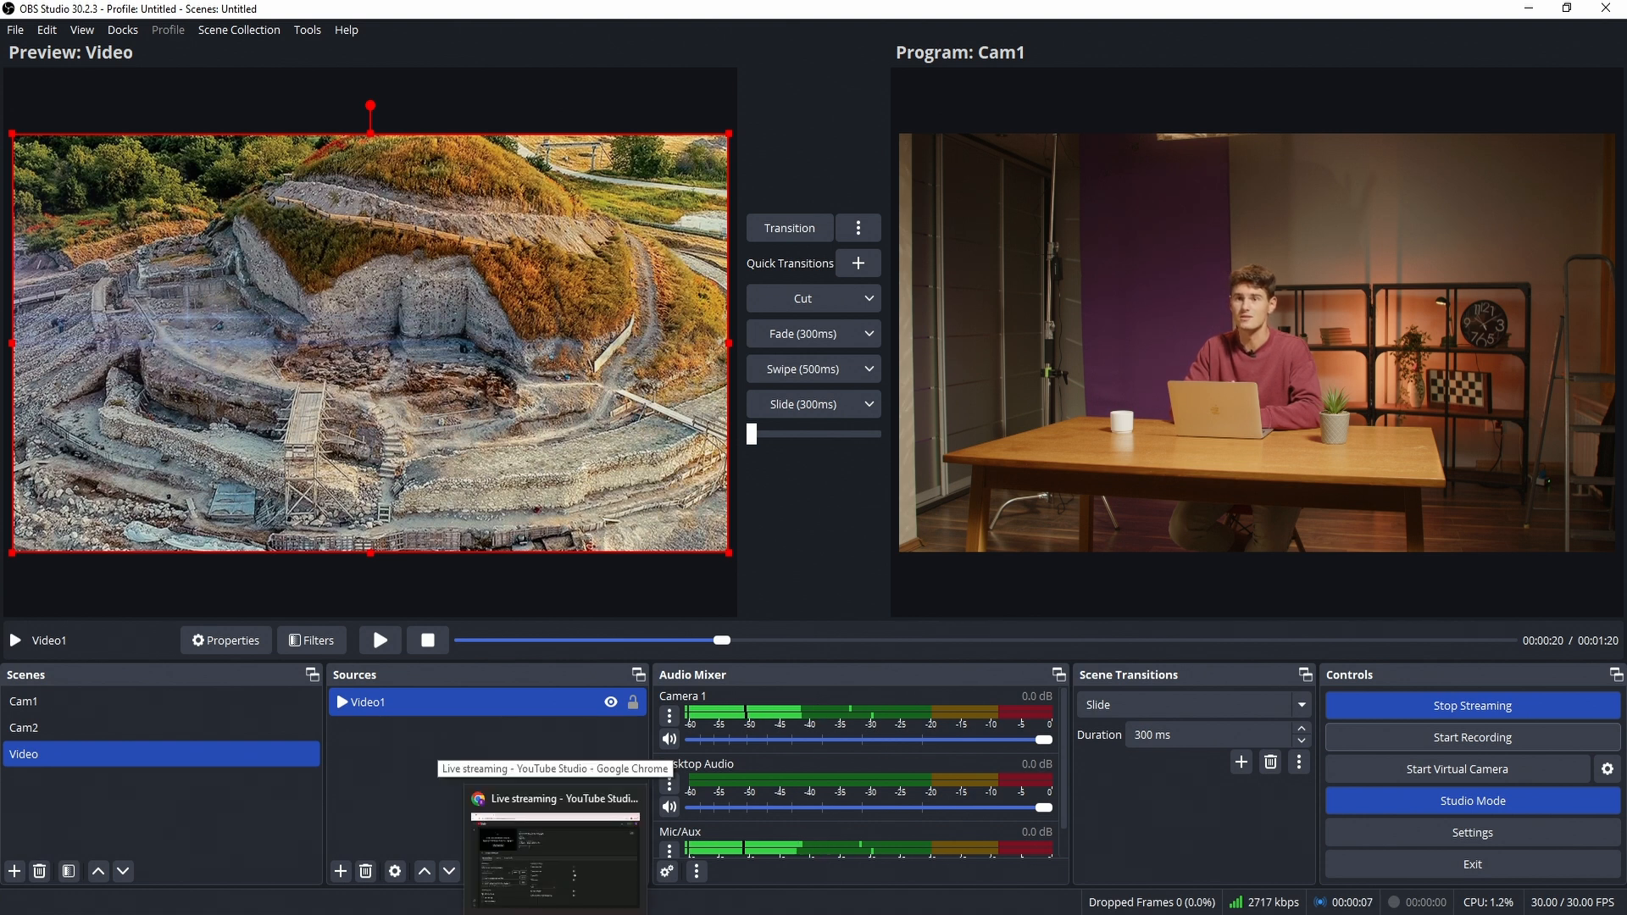
pyautogui.click(602, 864)
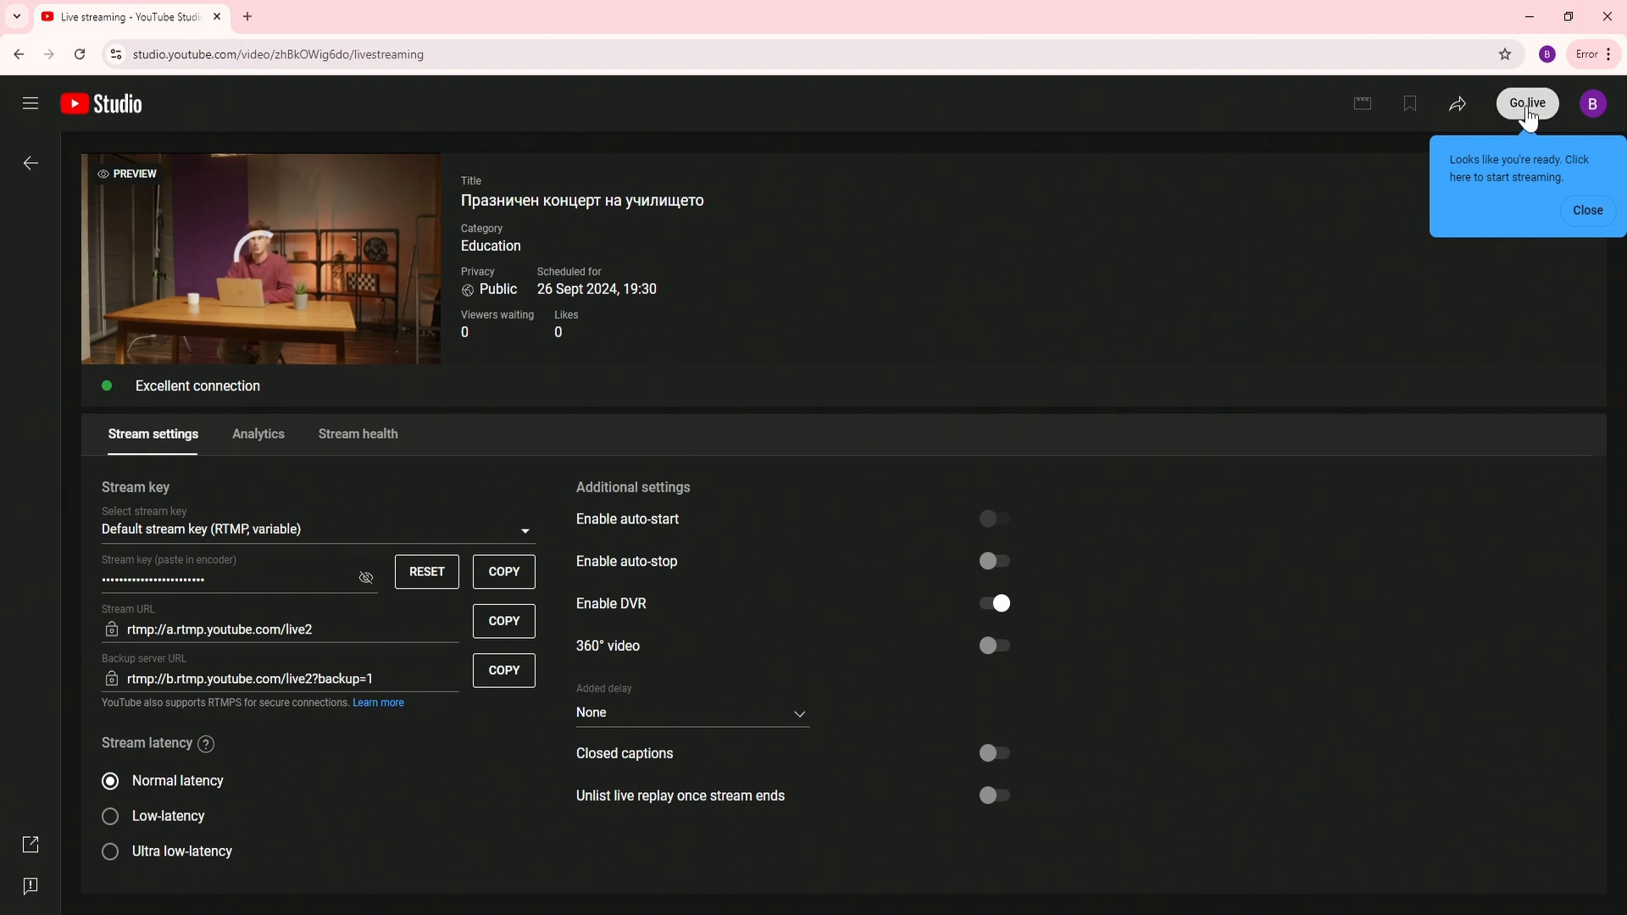
pyautogui.click(1527, 105)
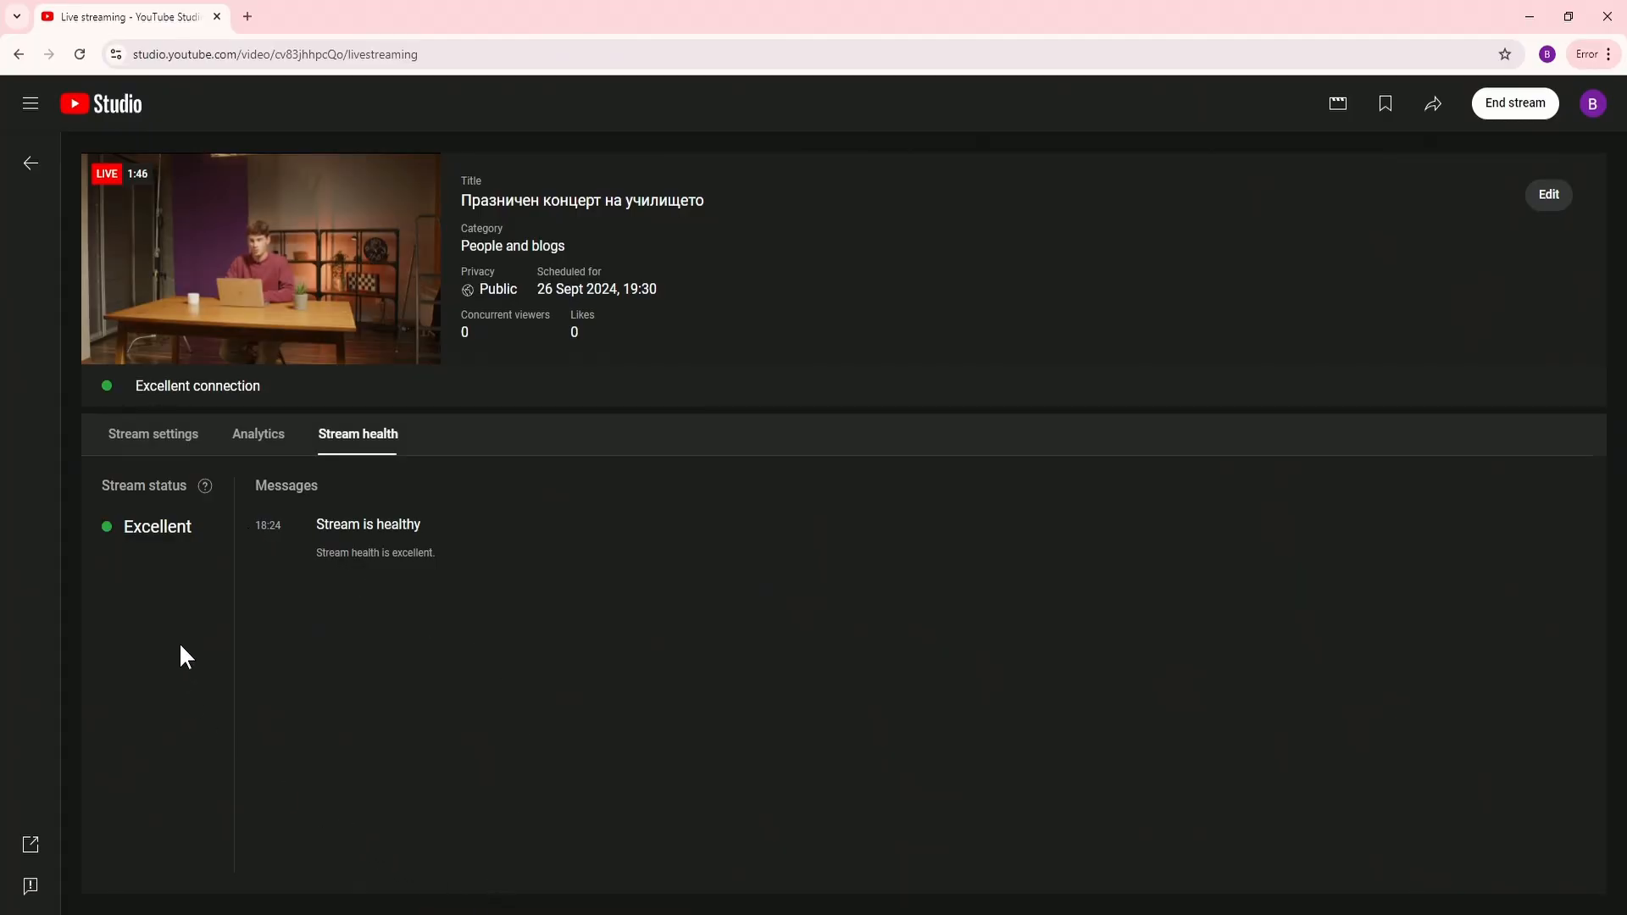
# - Show the live stream's analytics, and transition the thumbnail scene to the program output in OBS Studio
pyautogui.click(249, 449)
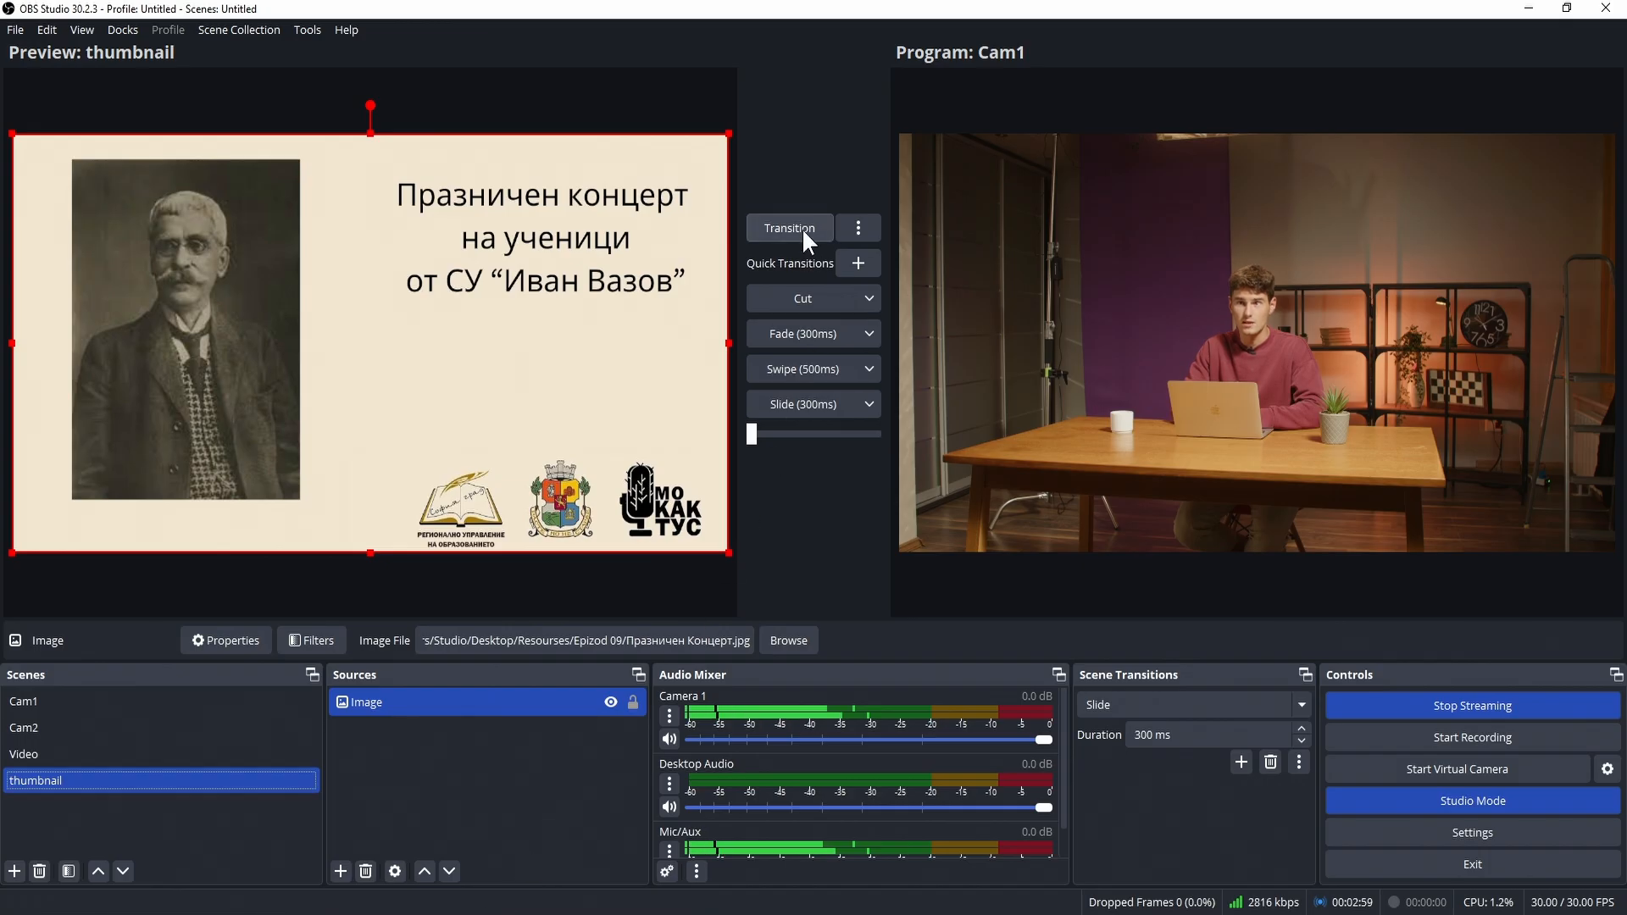
pyautogui.click(799, 225)
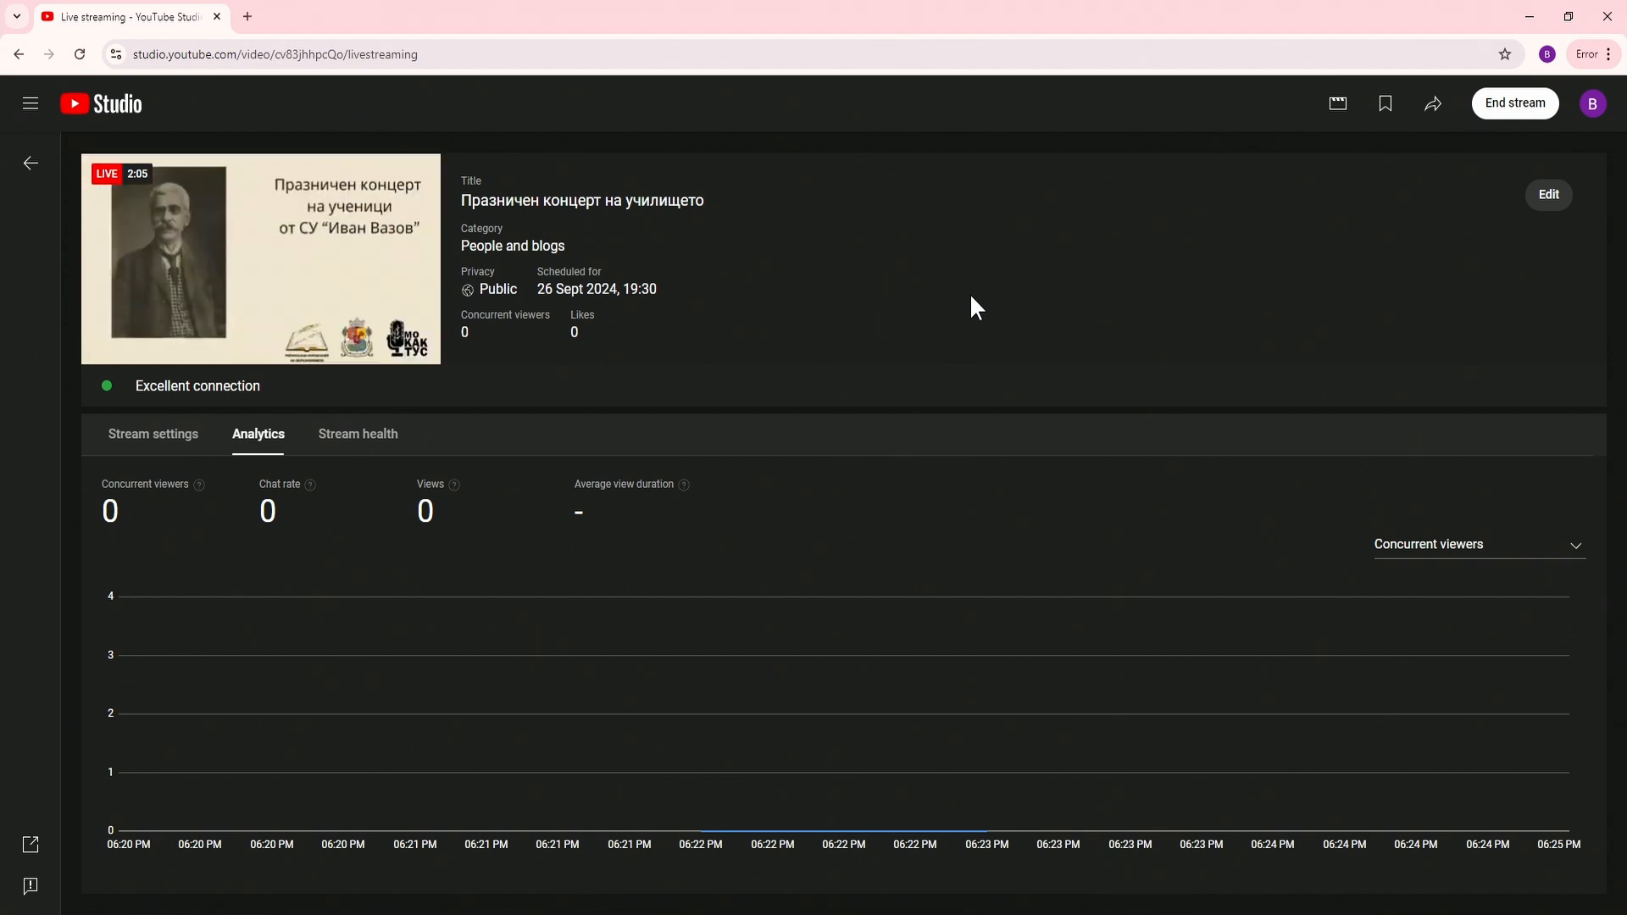
# - End the live stream in YouTube Studio, dismissing its summary, and stop streaming in OBS Studio
pyautogui.click(1507, 117)
pyautogui.click(958, 565)
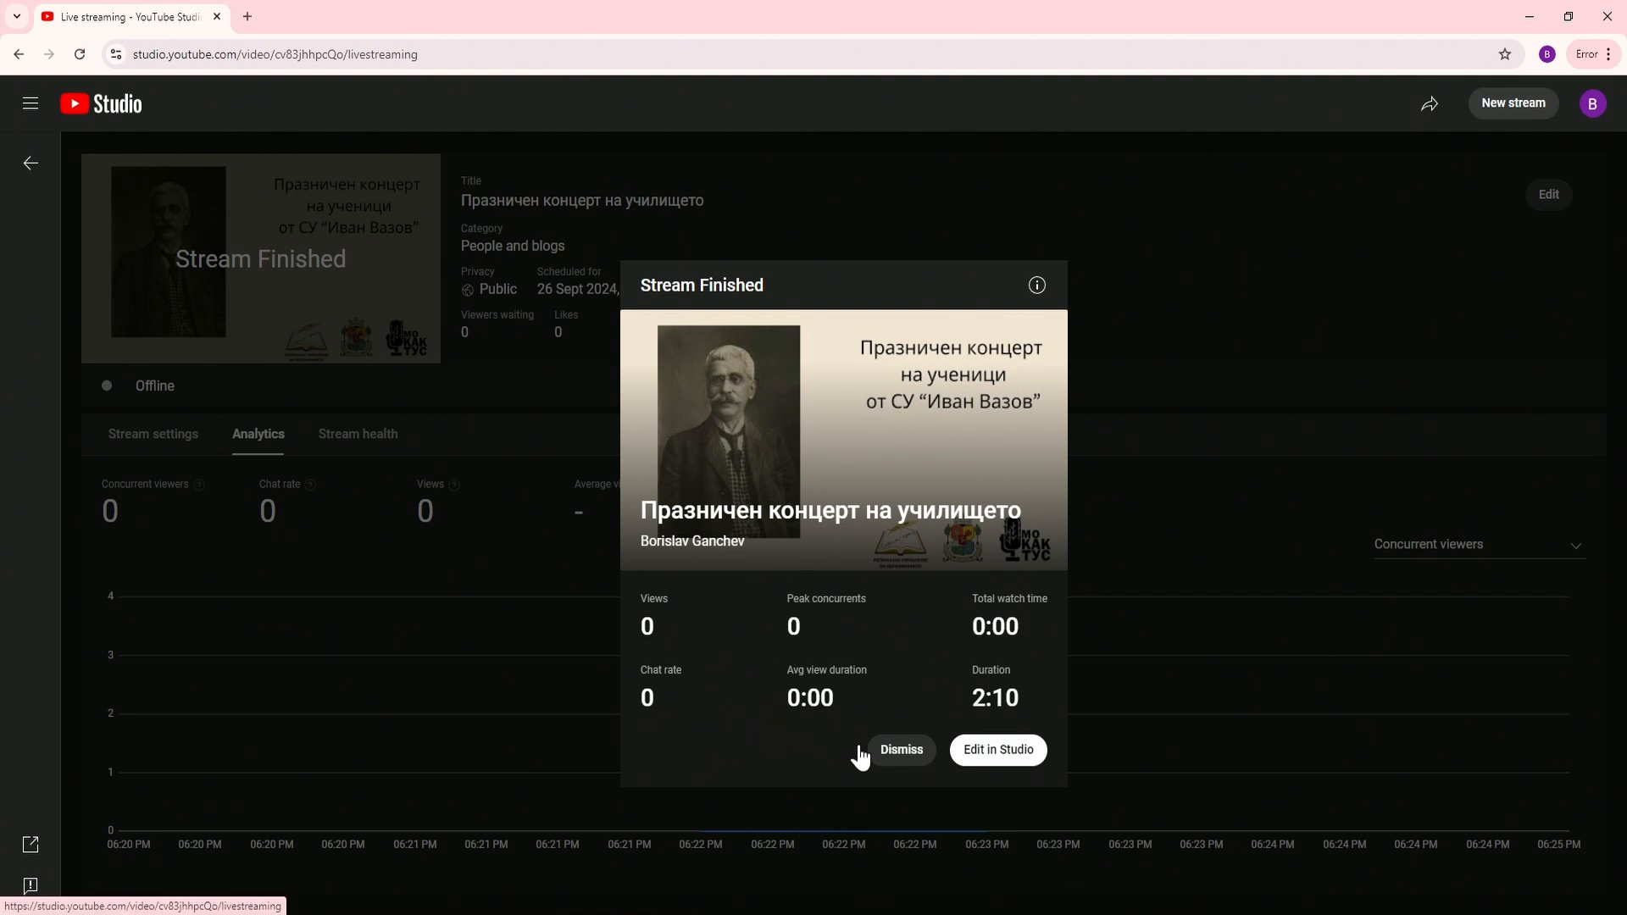
pyautogui.click(902, 753)
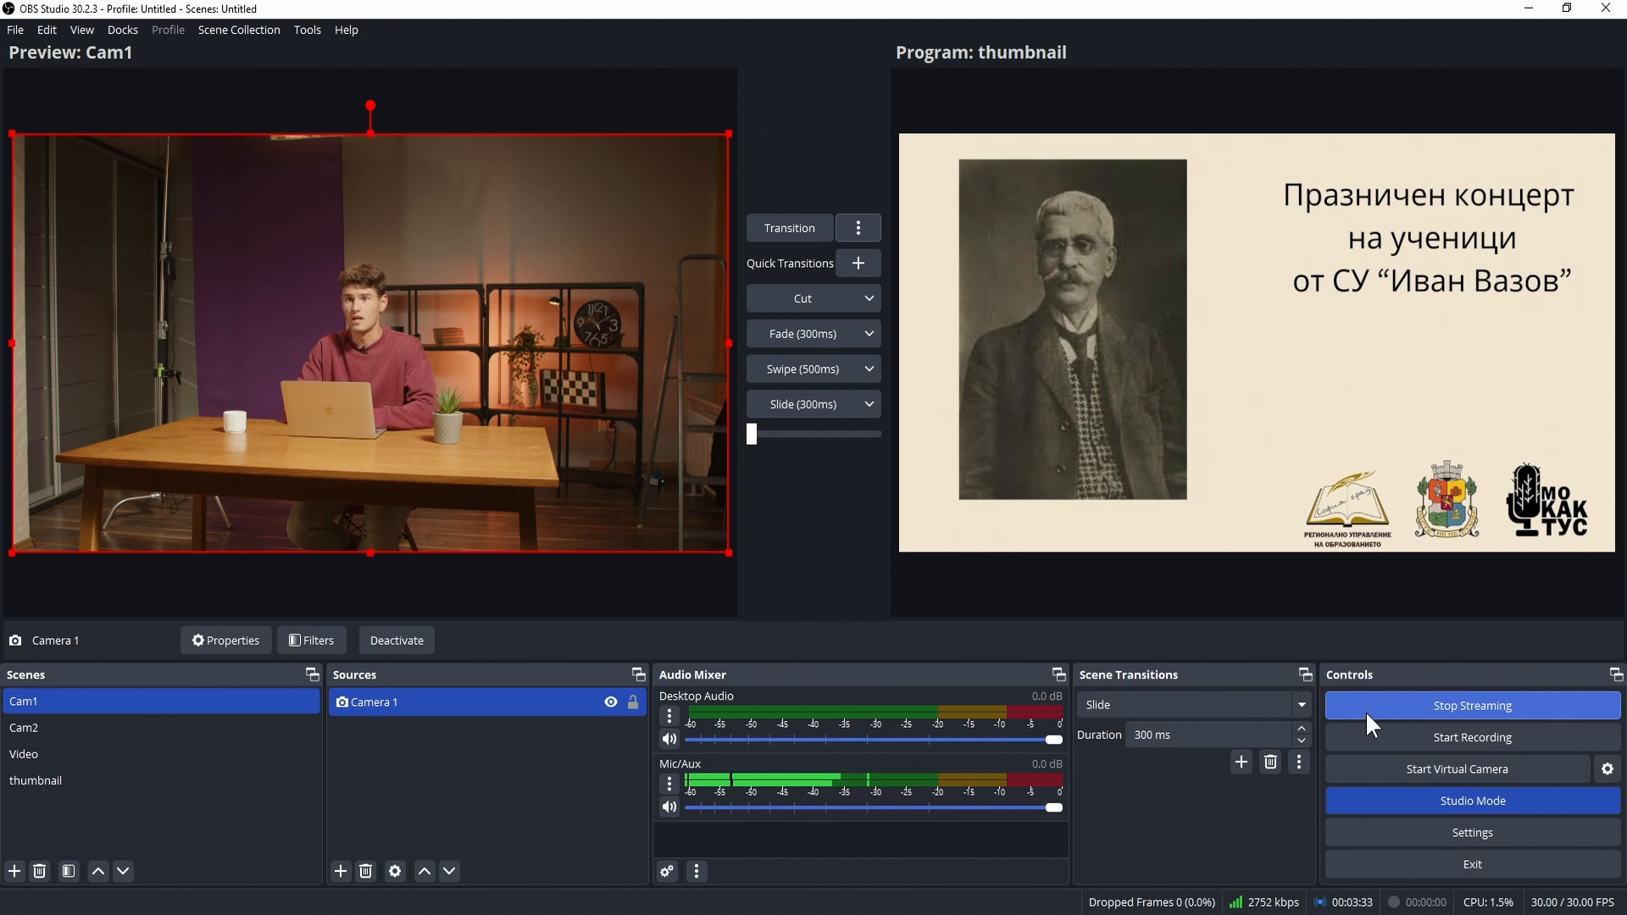
pyautogui.click(1556, 699)
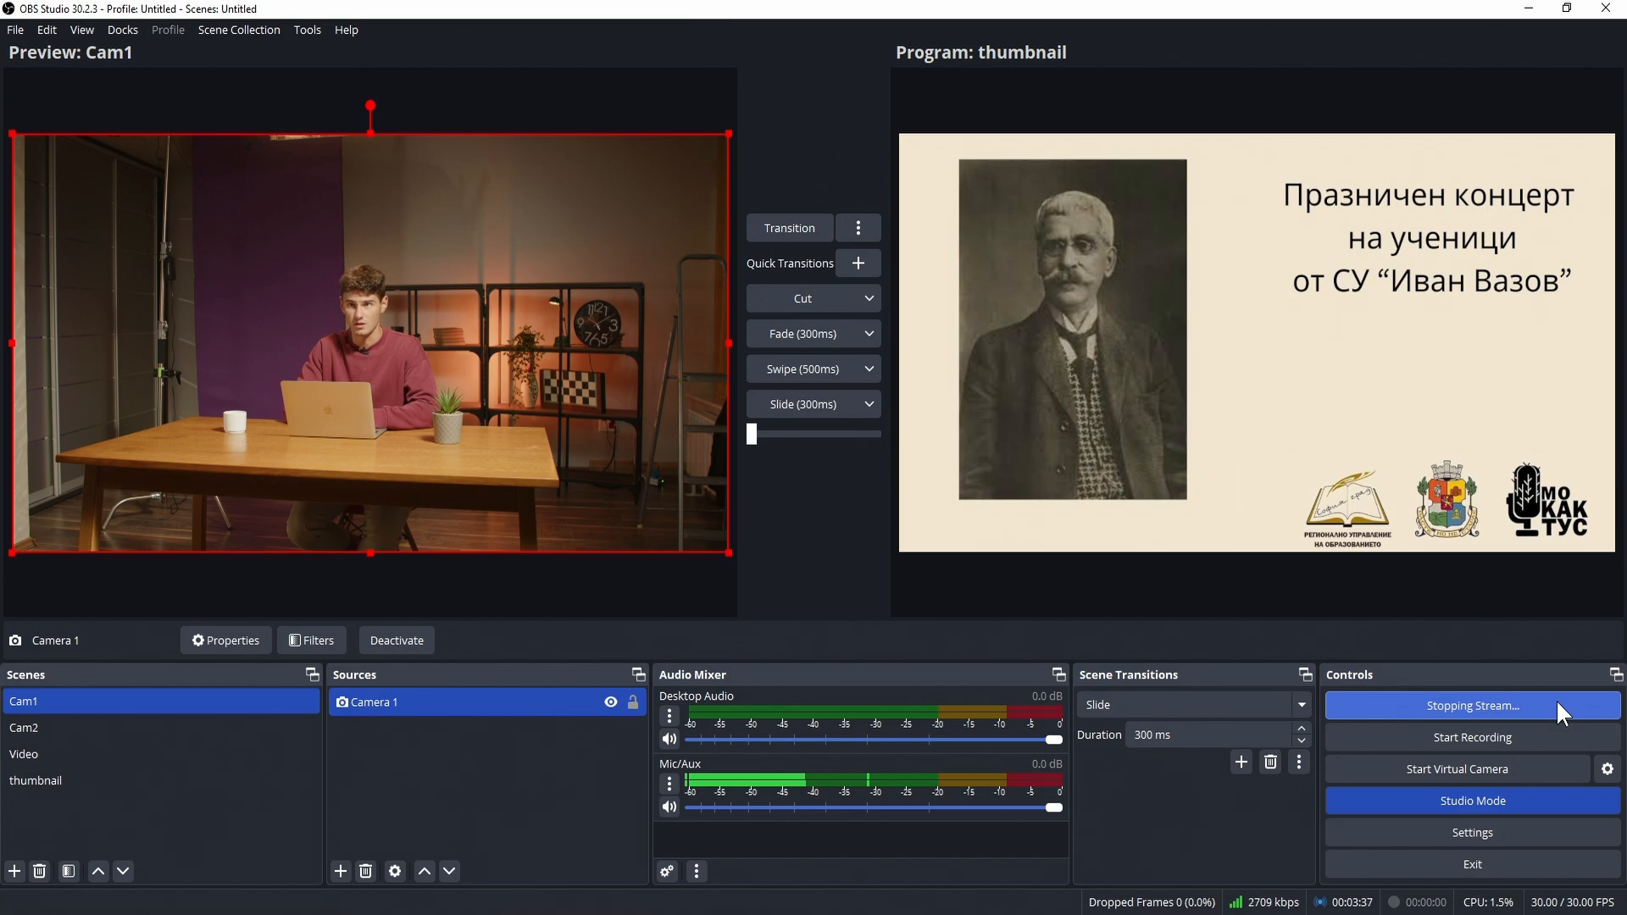